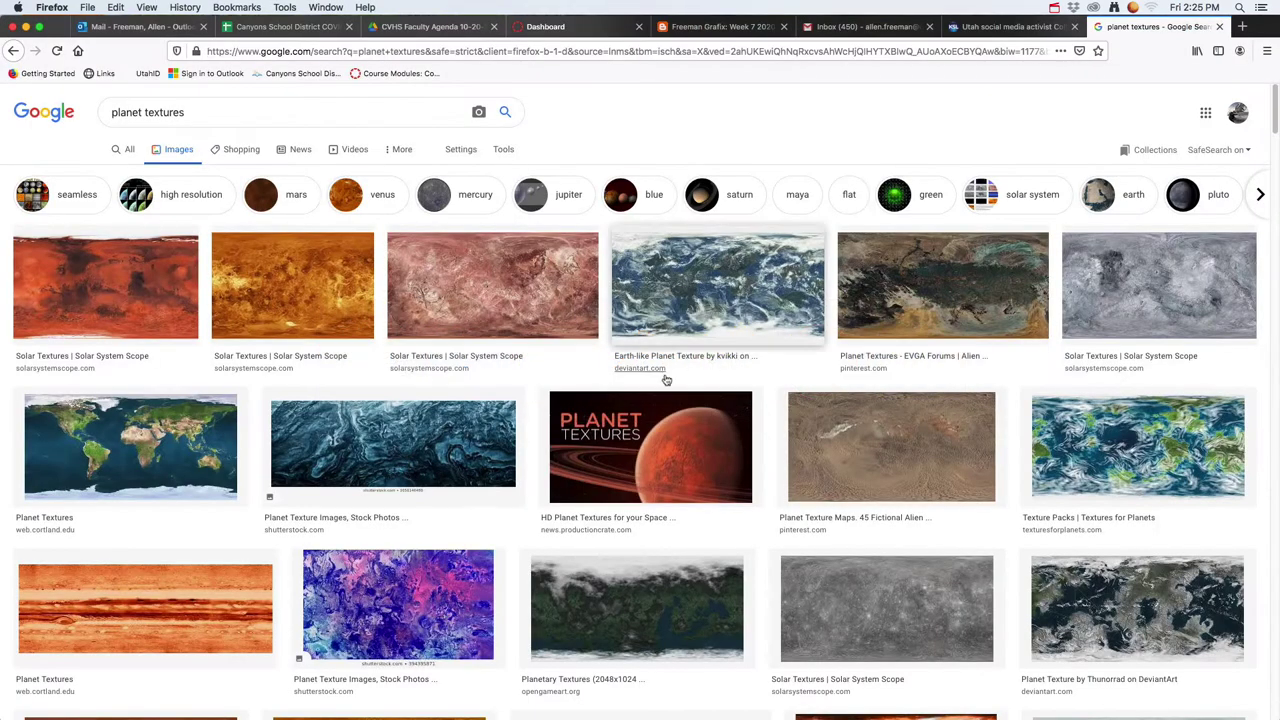
# Open the preview of the grey Solar System Scope texture in the planet textures image results
pyautogui.click(127, 115)
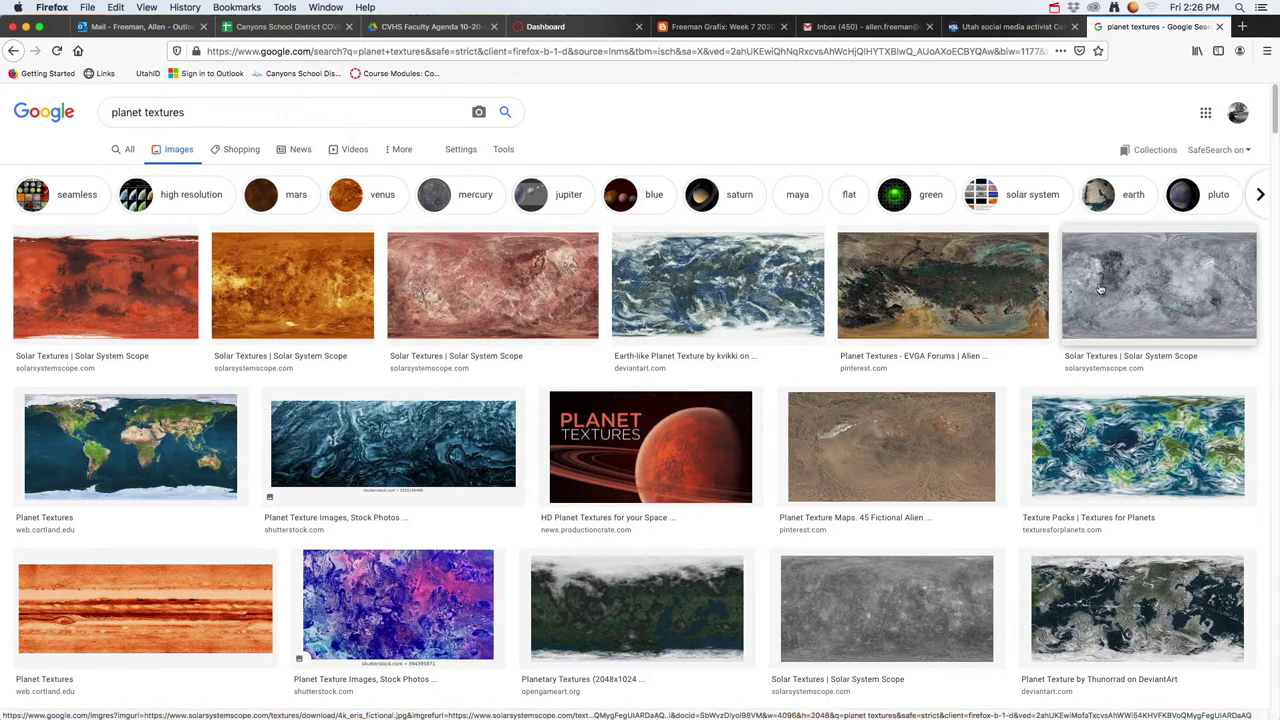
pyautogui.click(1150, 290)
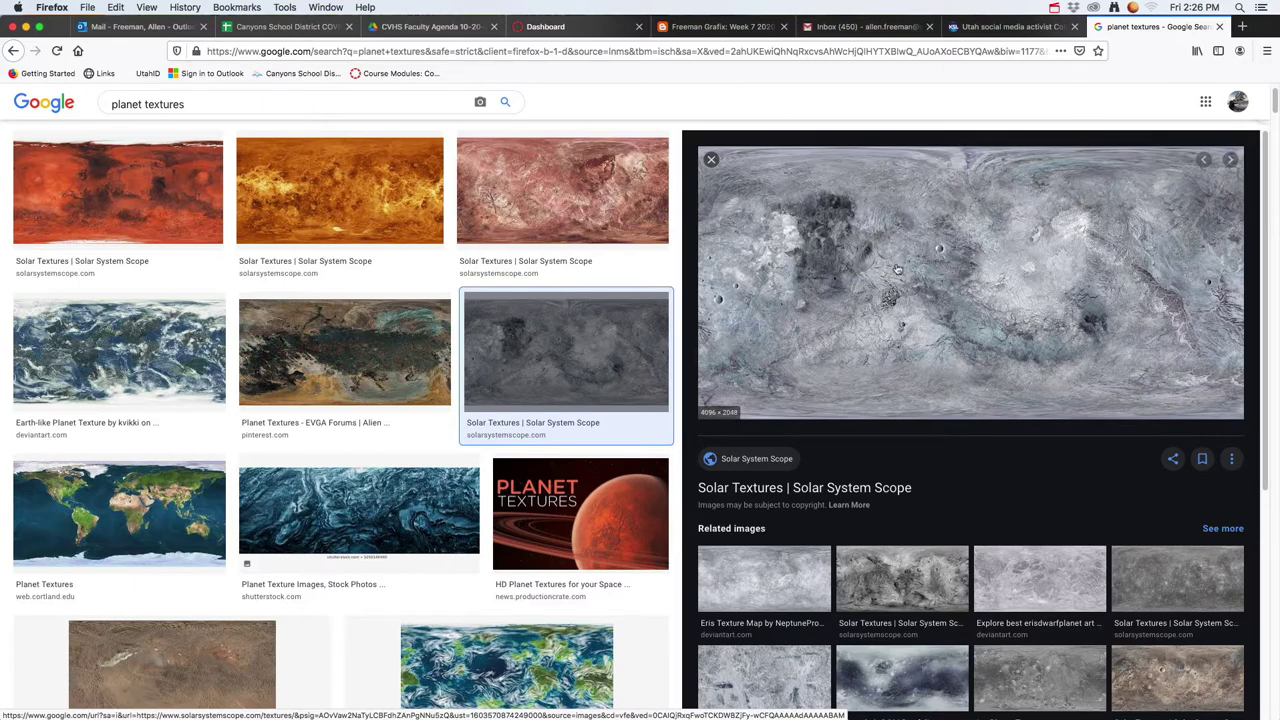
# Switch to Finder and open the 01_Solar System_XX folder inside vt2021 and 2021_blender in a new window
pyautogui.press('super+Tab')
pyautogui.press('super+Tab')
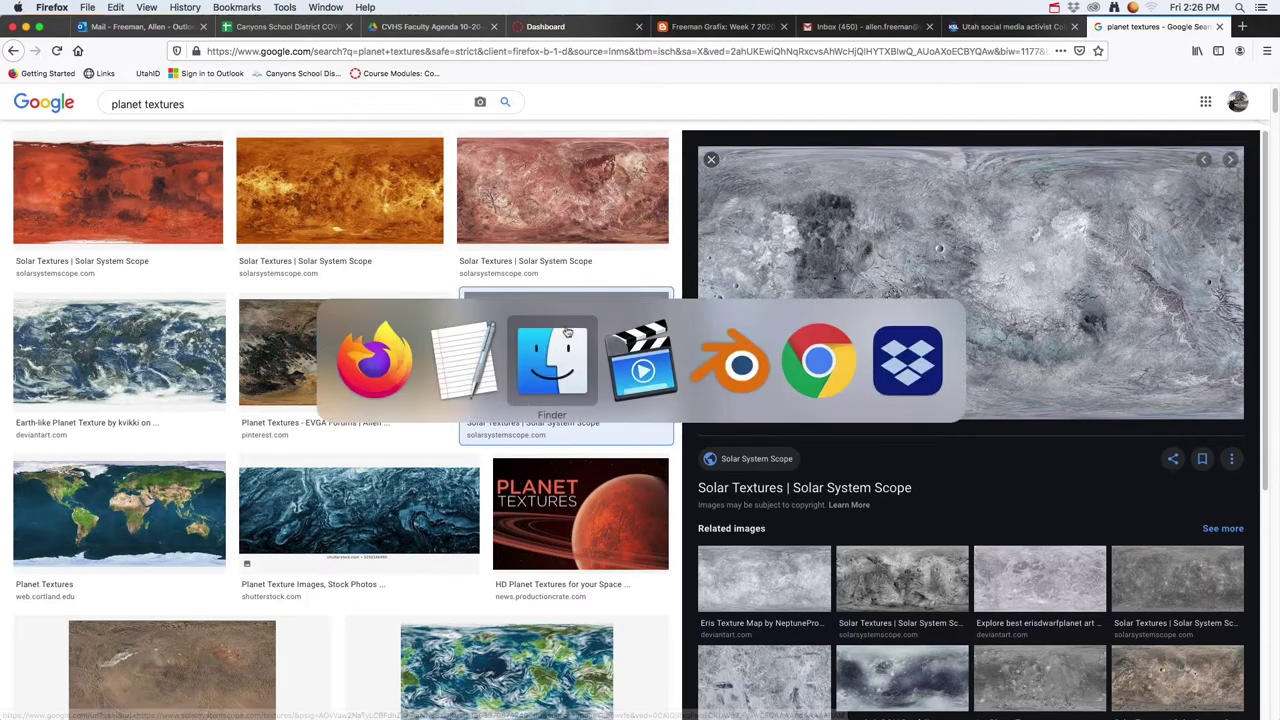
pyautogui.press('super+n')
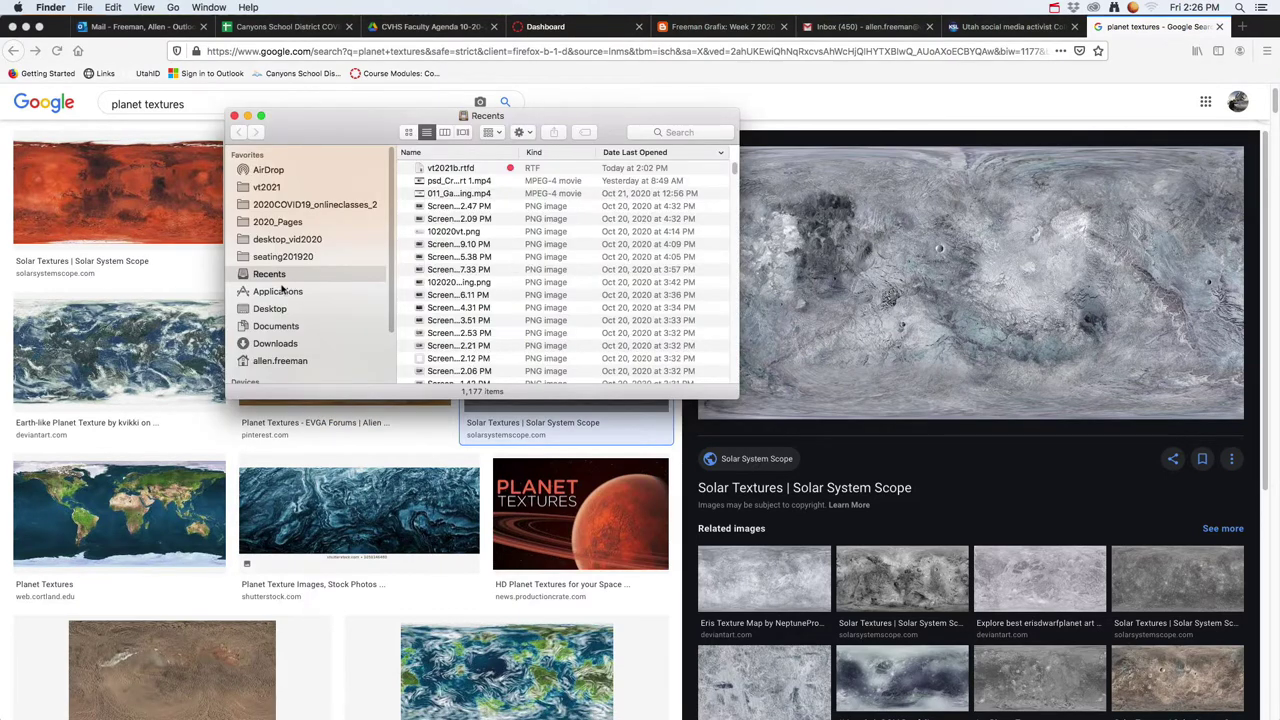
pyautogui.click(265, 188)
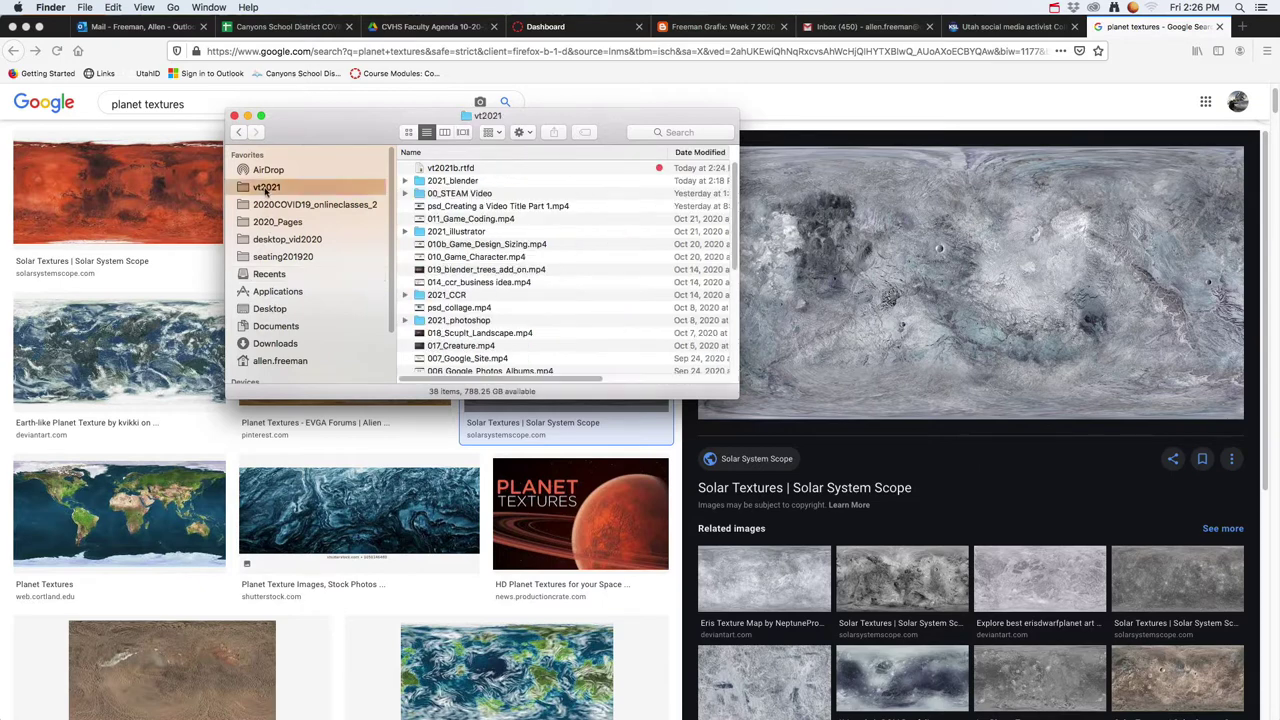
pyautogui.doubleClick(450, 181)
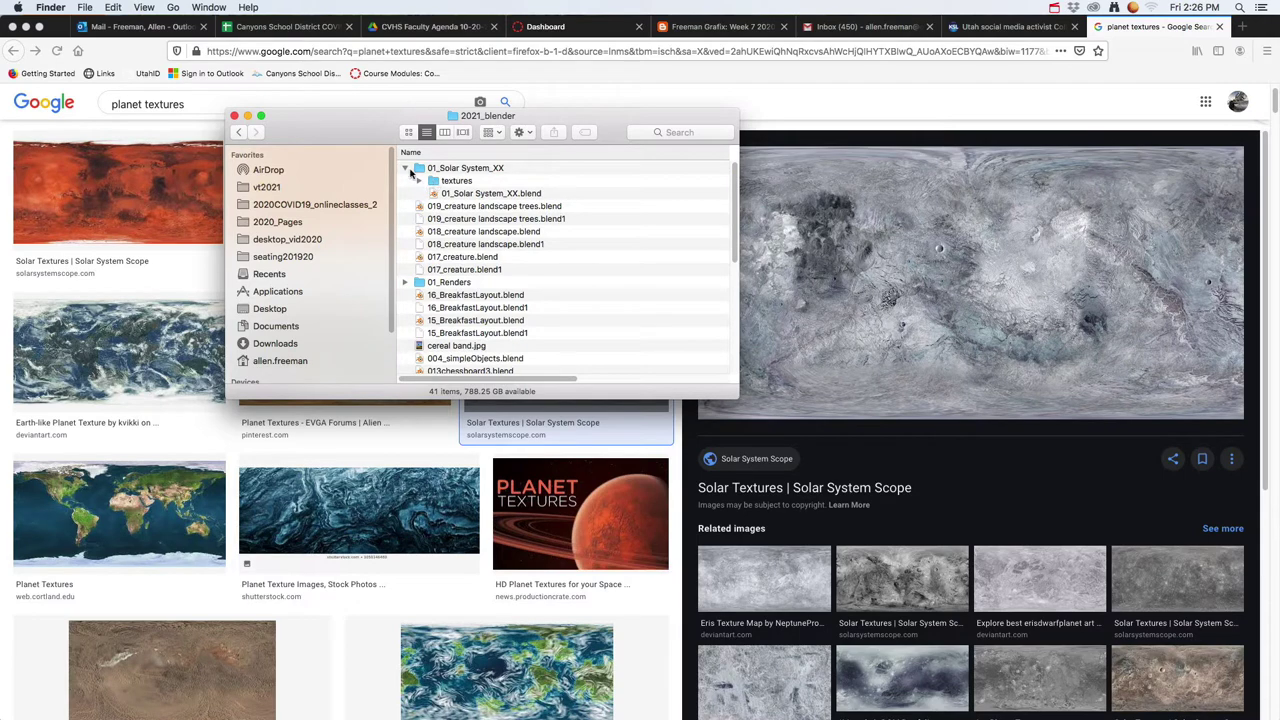
pyautogui.click(406, 169)
pyautogui.click(418, 170)
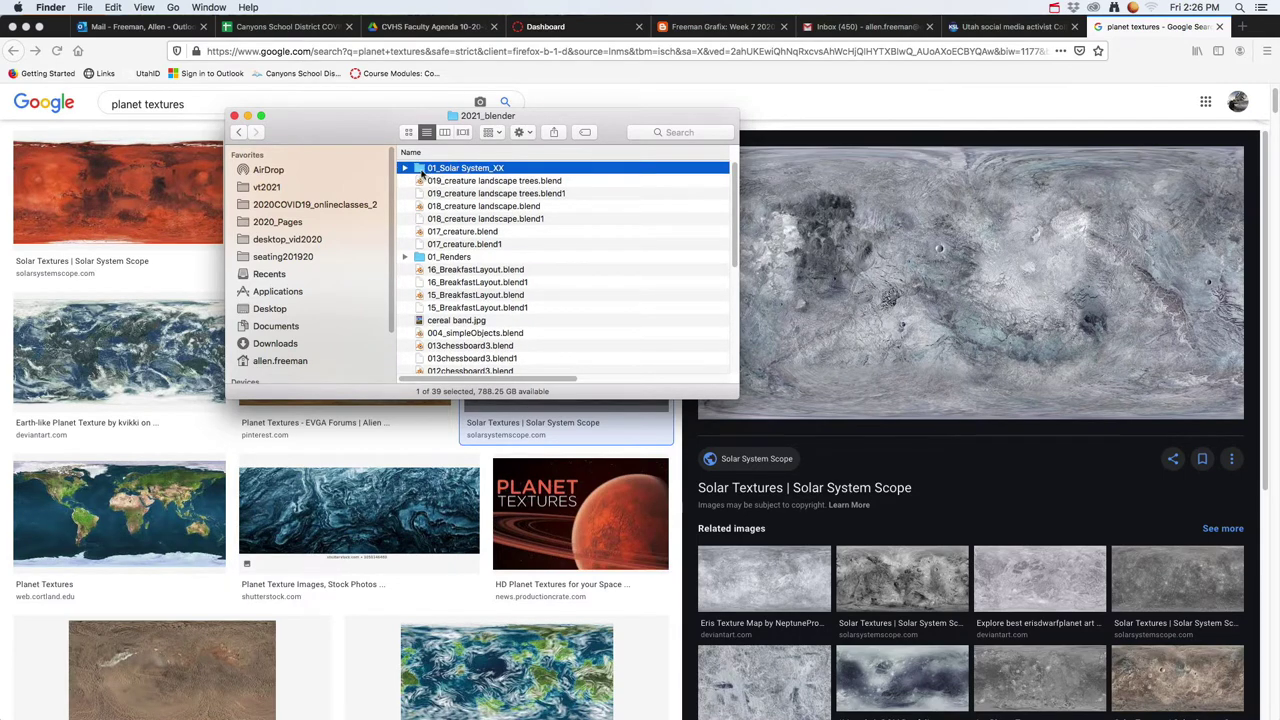
pyautogui.doubleClick(421, 170)
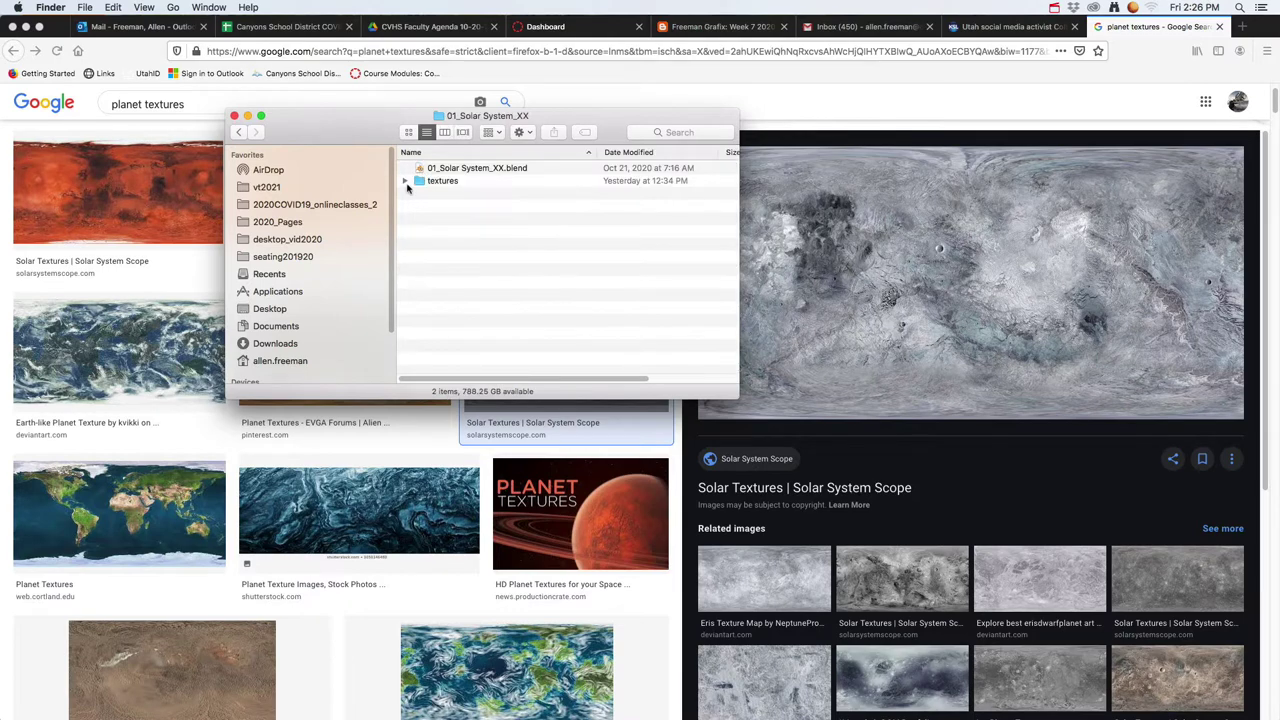
# Open the textures folder inside 01_Solar System_XX and display its image files as icons
pyautogui.click(405, 181)
pyautogui.click(465, 248)
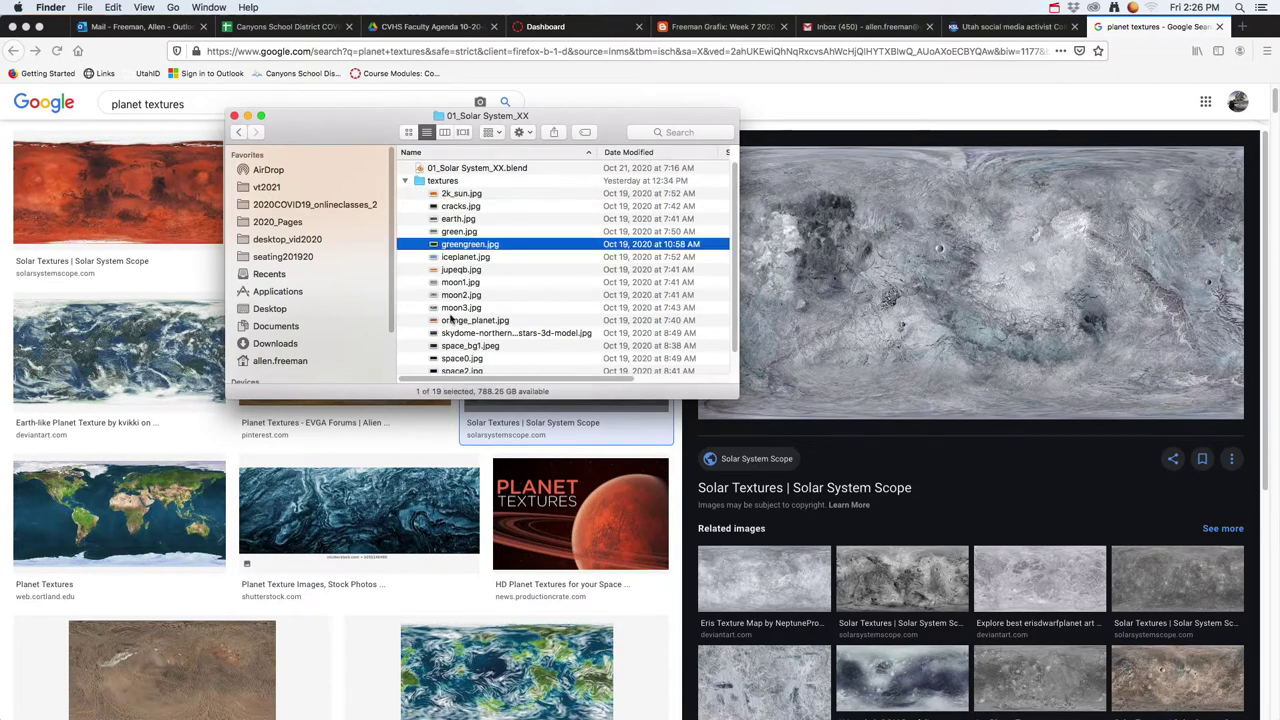
pyautogui.click(447, 335)
pyautogui.scroll(-2, 458, 345)
pyautogui.scroll(2, 479, 318)
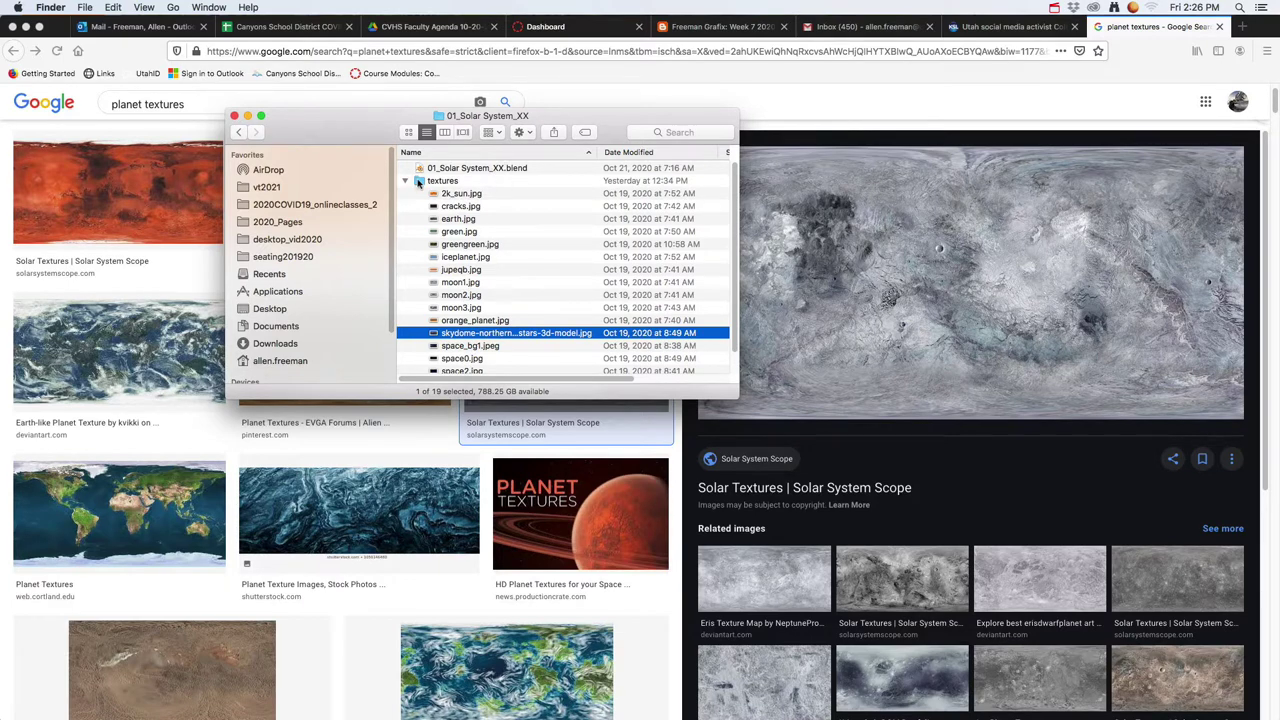
pyautogui.doubleClick(419, 181)
pyautogui.click(409, 133)
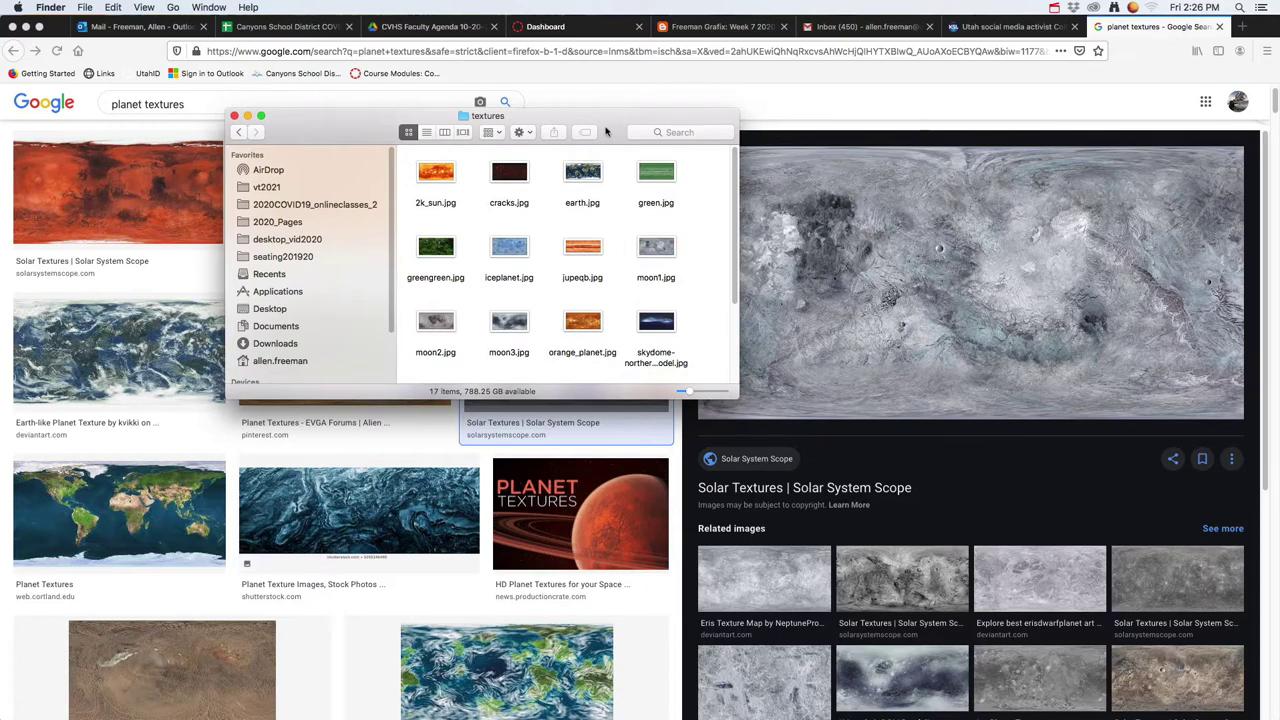
# Move the Finder window aside and narrow the browser window so the textures folder sits beside the image preview
pyautogui.moveTo(608, 133); pyautogui.dragTo(1149, 317)
pyautogui.click(1276, 214)
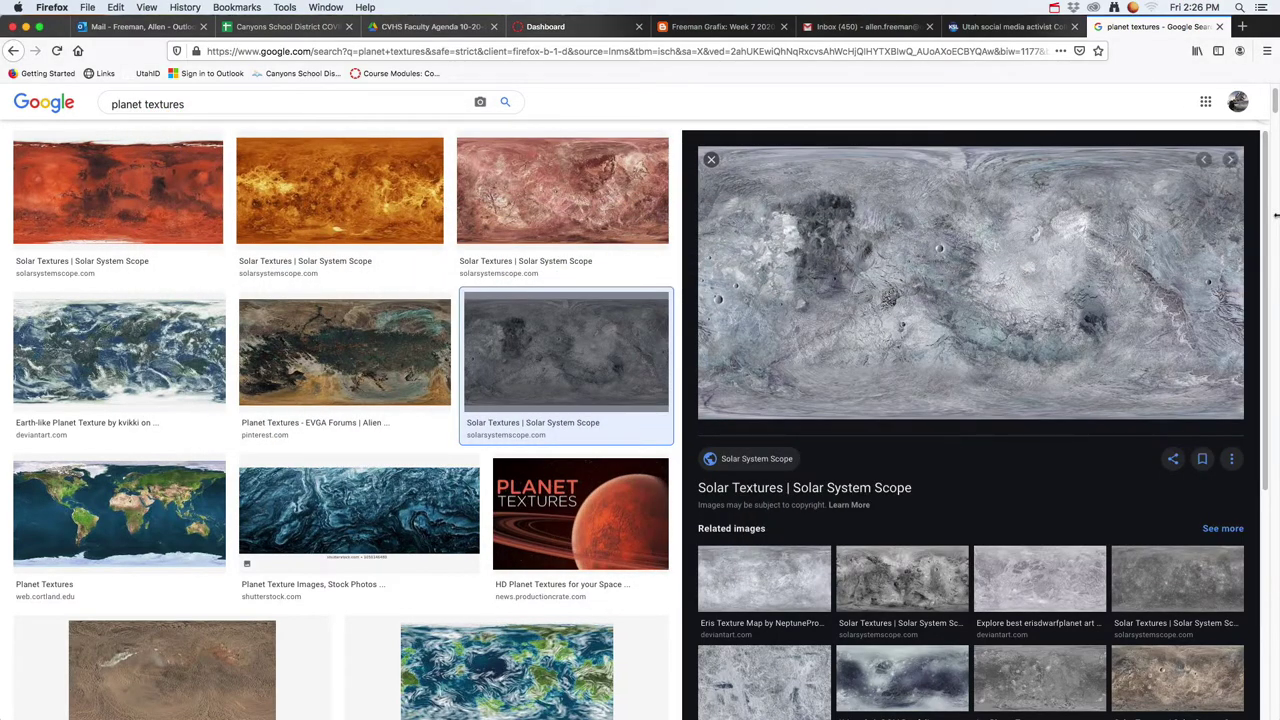
pyautogui.moveTo(1276, 214); pyautogui.dragTo(958, 216)
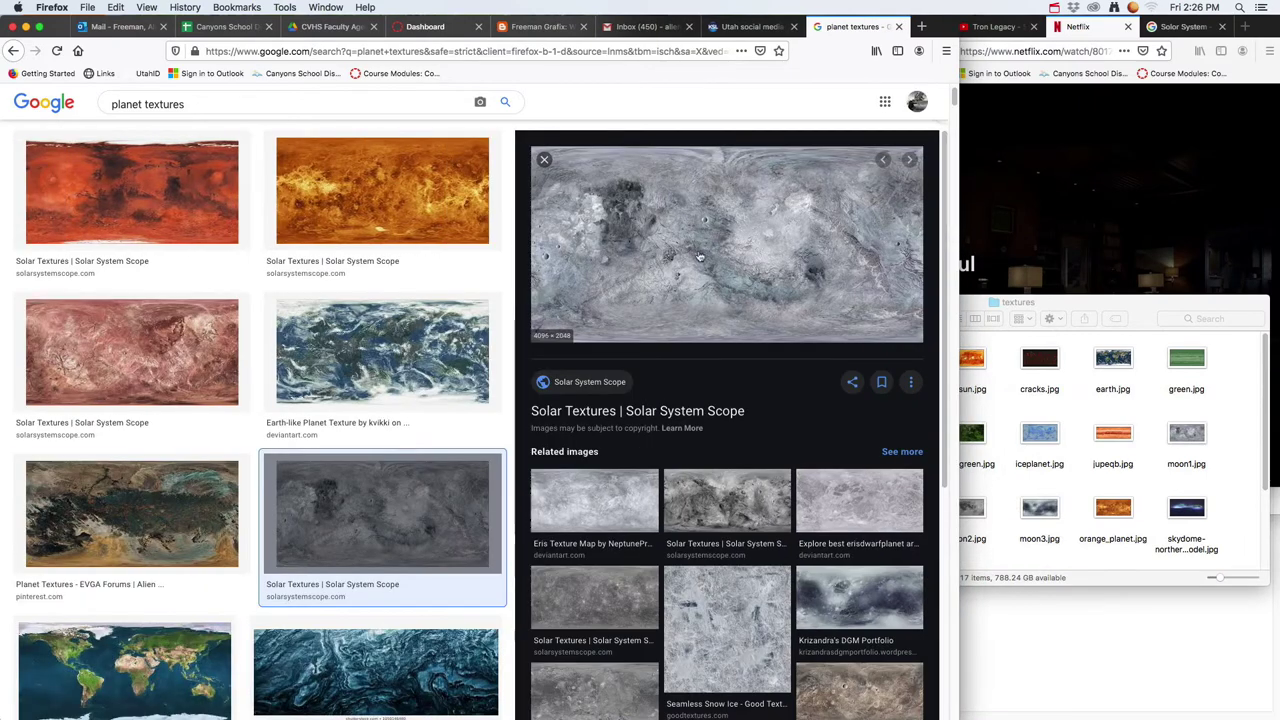
# Copy the previewed grey planet image from the browser into the textures folder and locate the added file there
pyautogui.moveTo(700, 257); pyautogui.dragTo(1080, 420)
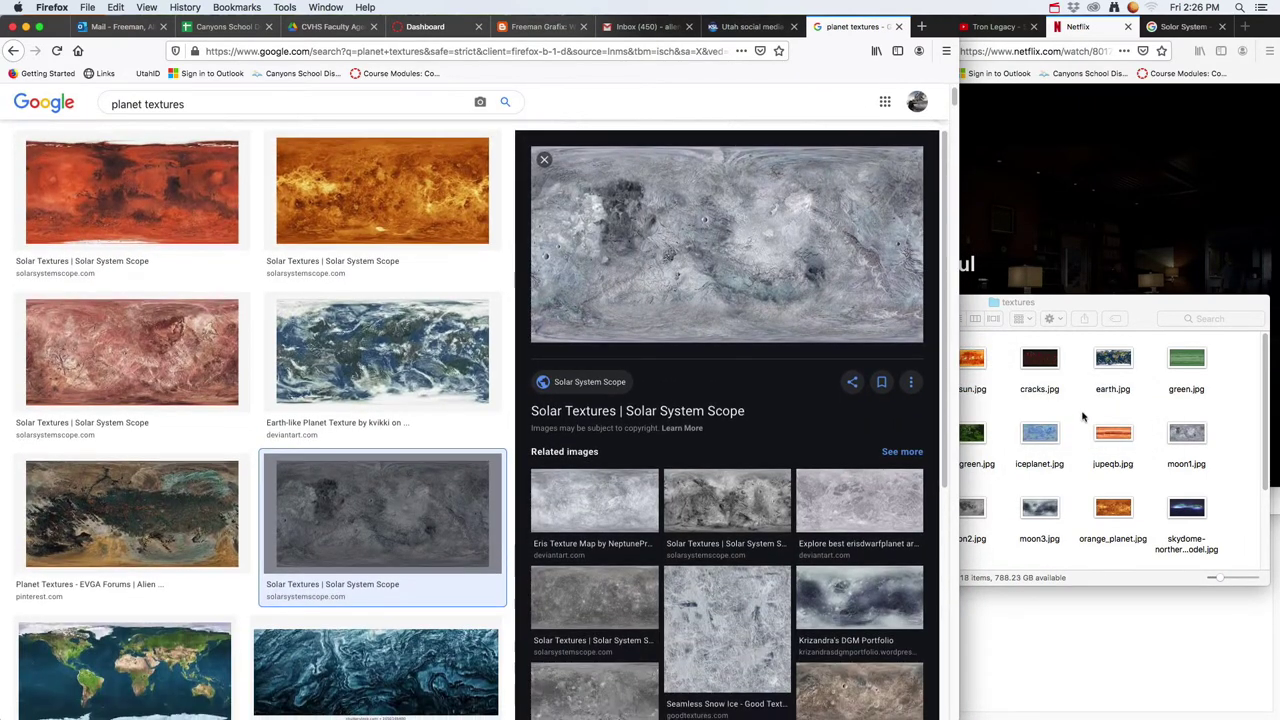
pyautogui.click(1080, 420)
pyautogui.scroll(-2, 1084, 455)
pyautogui.scroll(-1, 1084, 455)
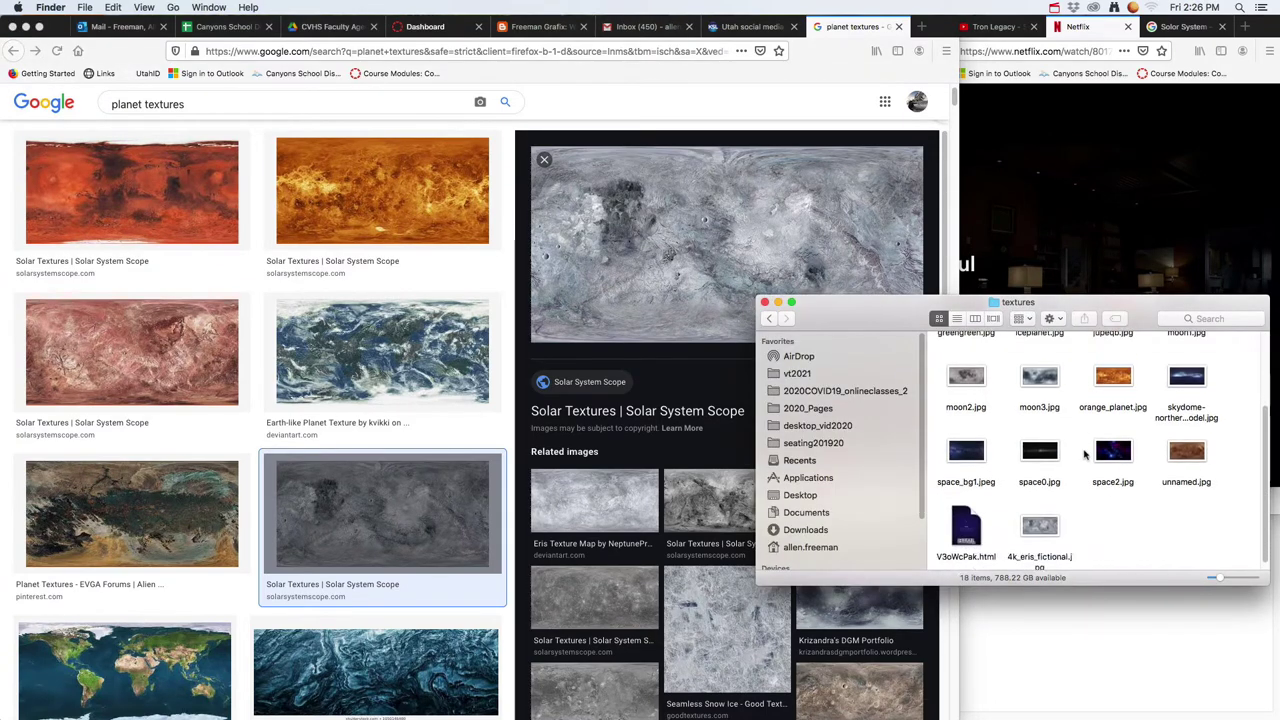
pyautogui.scroll(-2, 1084, 462)
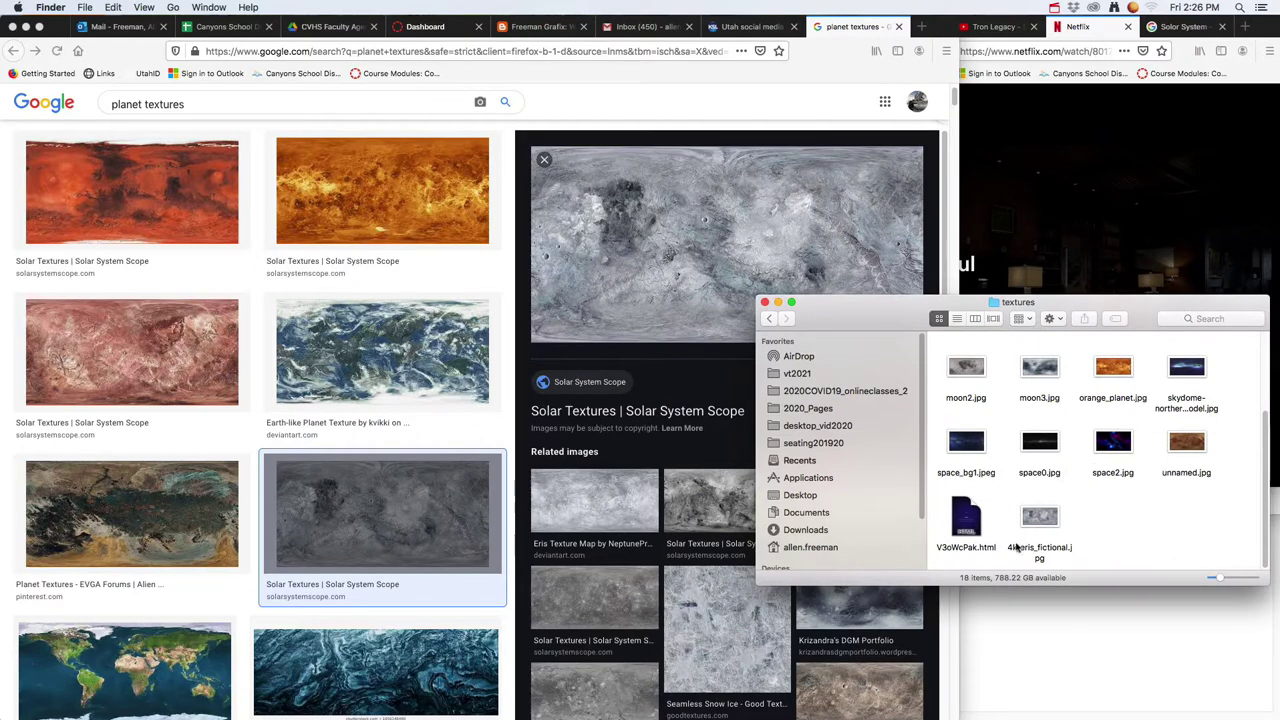
pyautogui.click(682, 320)
pyautogui.rightClick(677, 278)
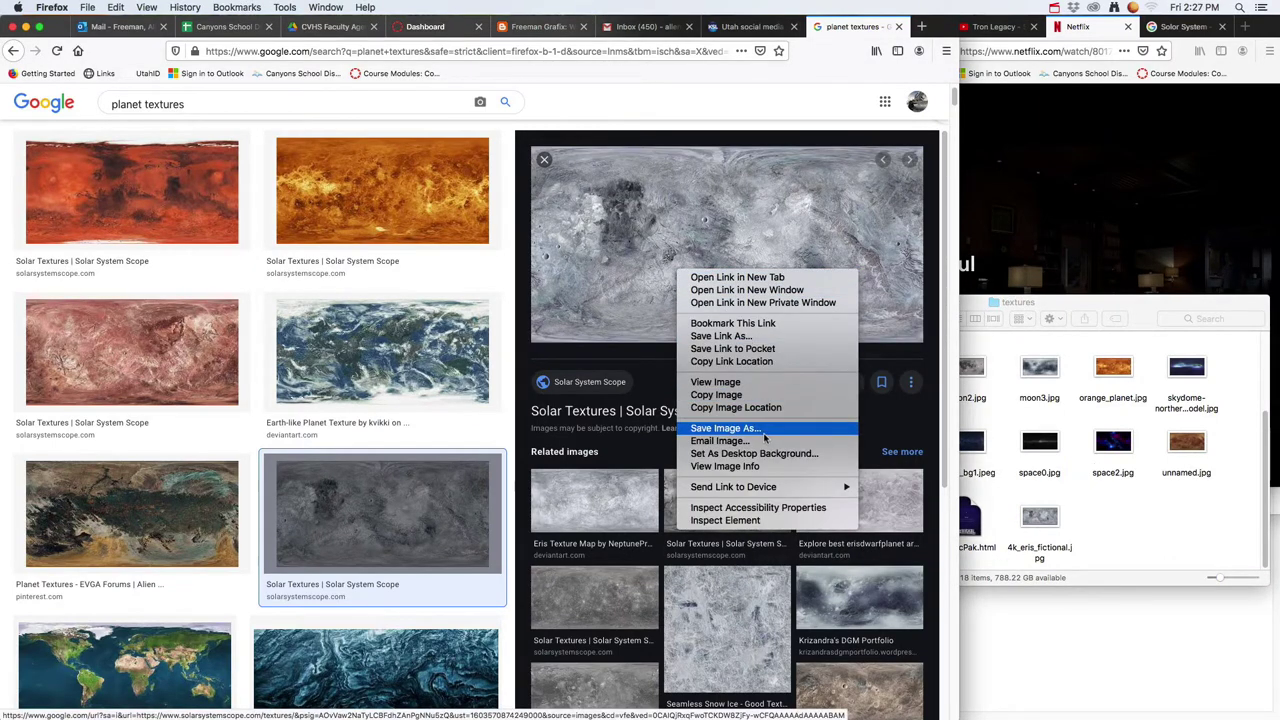
pyautogui.click(852, 298)
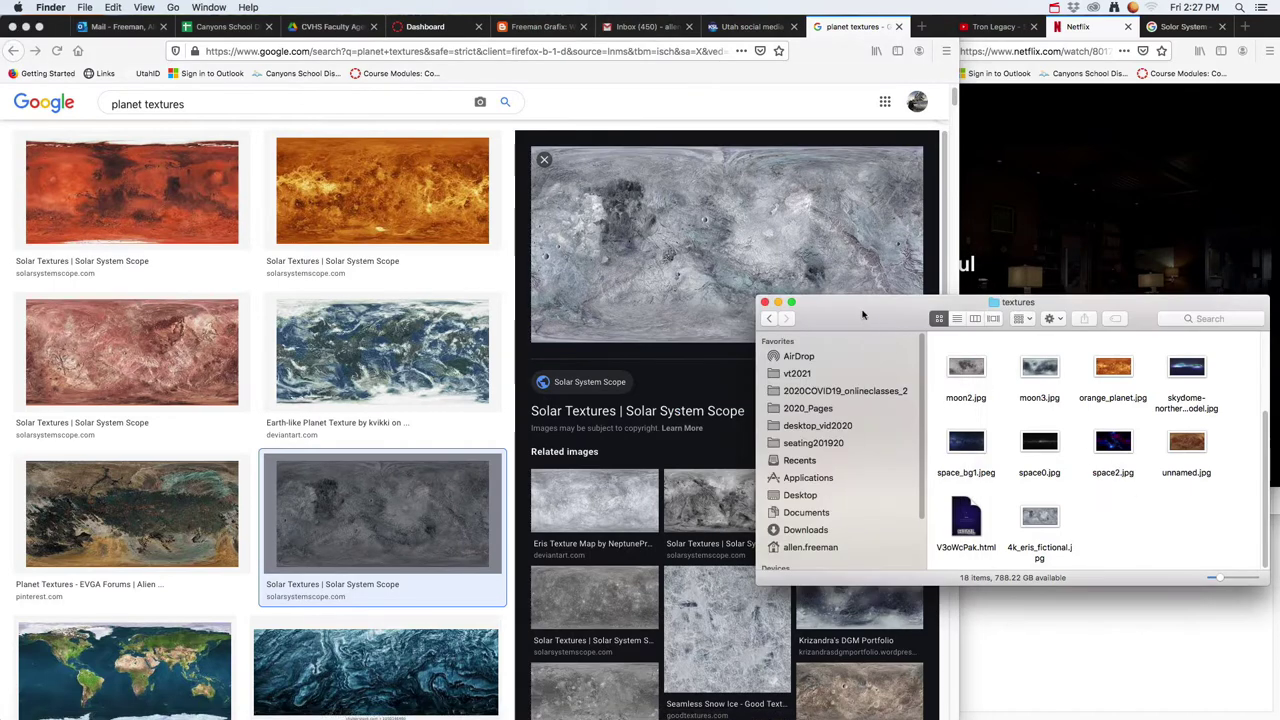
# Review the textures folder's images, return to the 01_Solar System_XX folder and select 01_Solar System_XX.blend with the textures list collapsed
pyautogui.moveTo(852, 298); pyautogui.dragTo(749, 235)
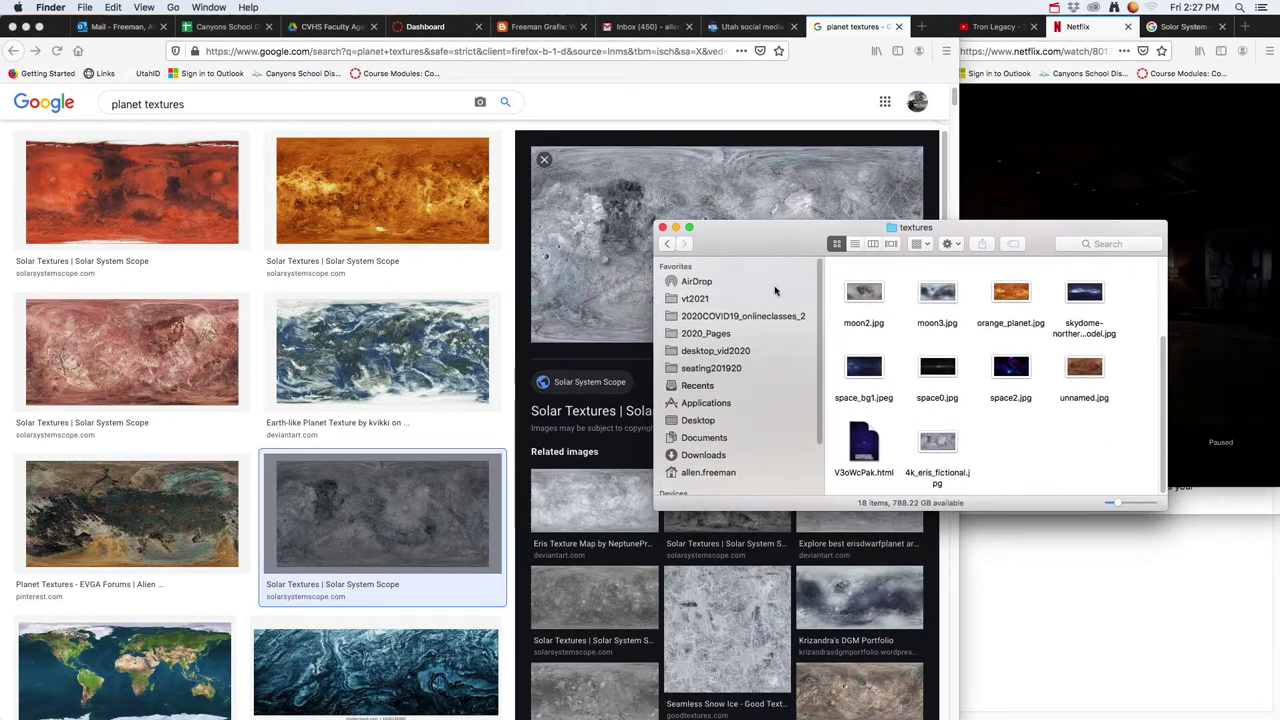
pyautogui.click(666, 244)
pyautogui.click(684, 244)
pyautogui.click(876, 330)
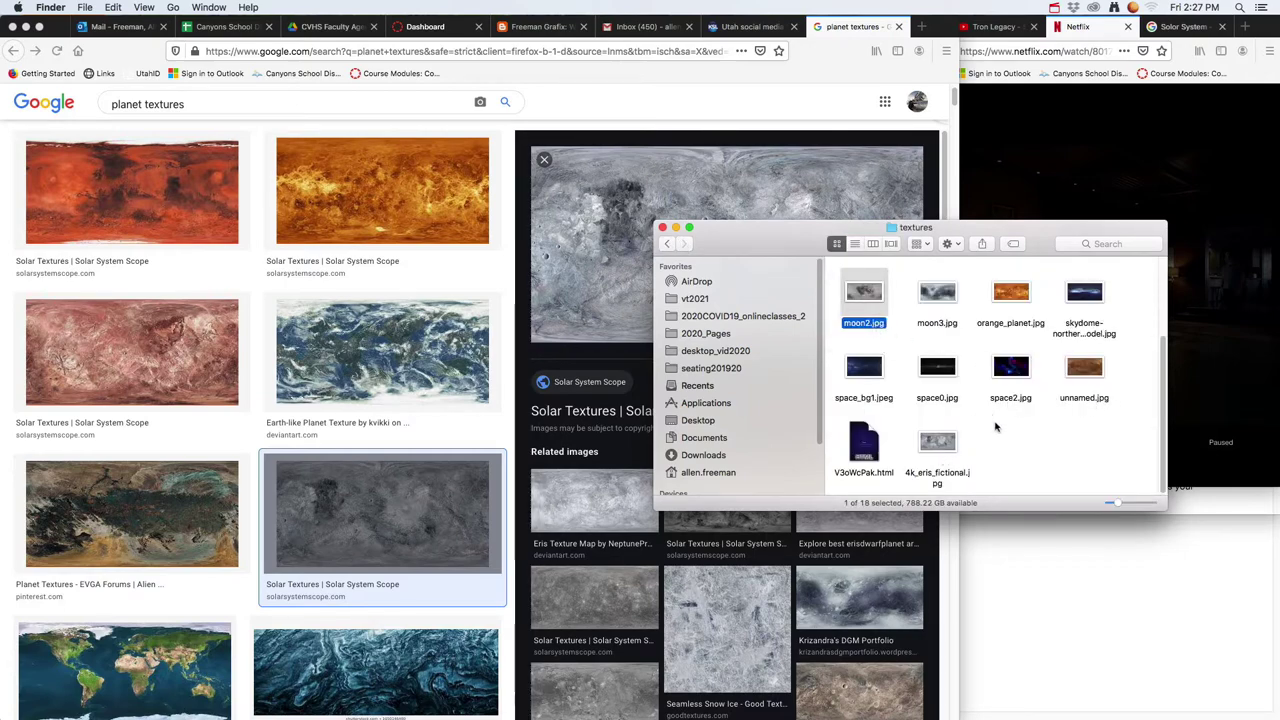
pyautogui.scroll(1, 984, 427)
pyautogui.scroll(3, 984, 427)
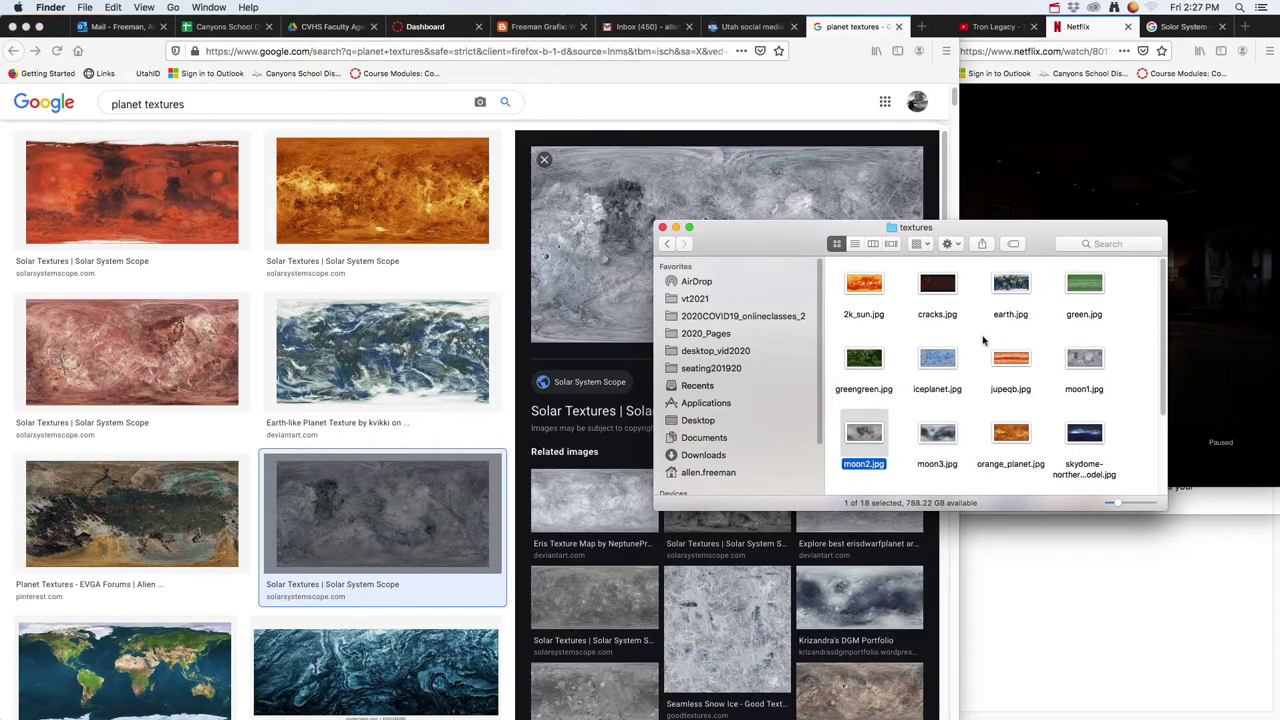
pyautogui.click(667, 244)
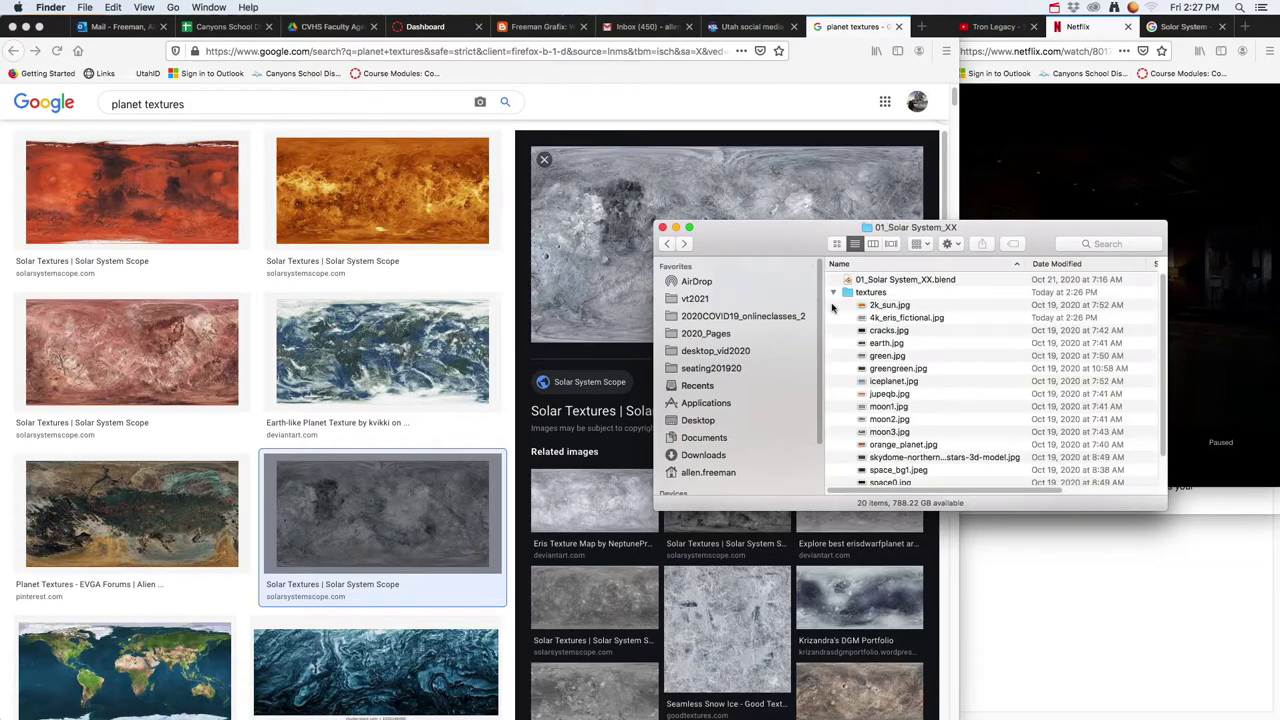
pyautogui.click(834, 291)
pyautogui.click(895, 280)
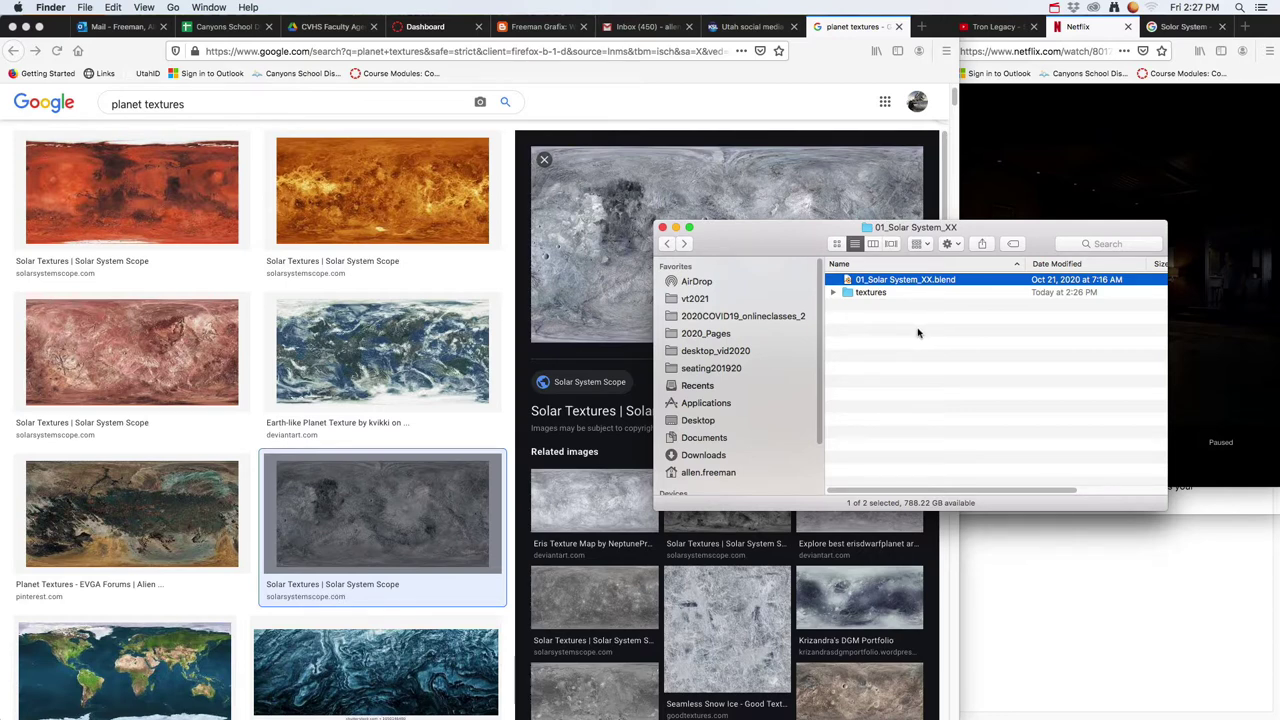
# Switch to Blender, look over the existing solar system scene and start a new General file
pyautogui.press('super+Tab')
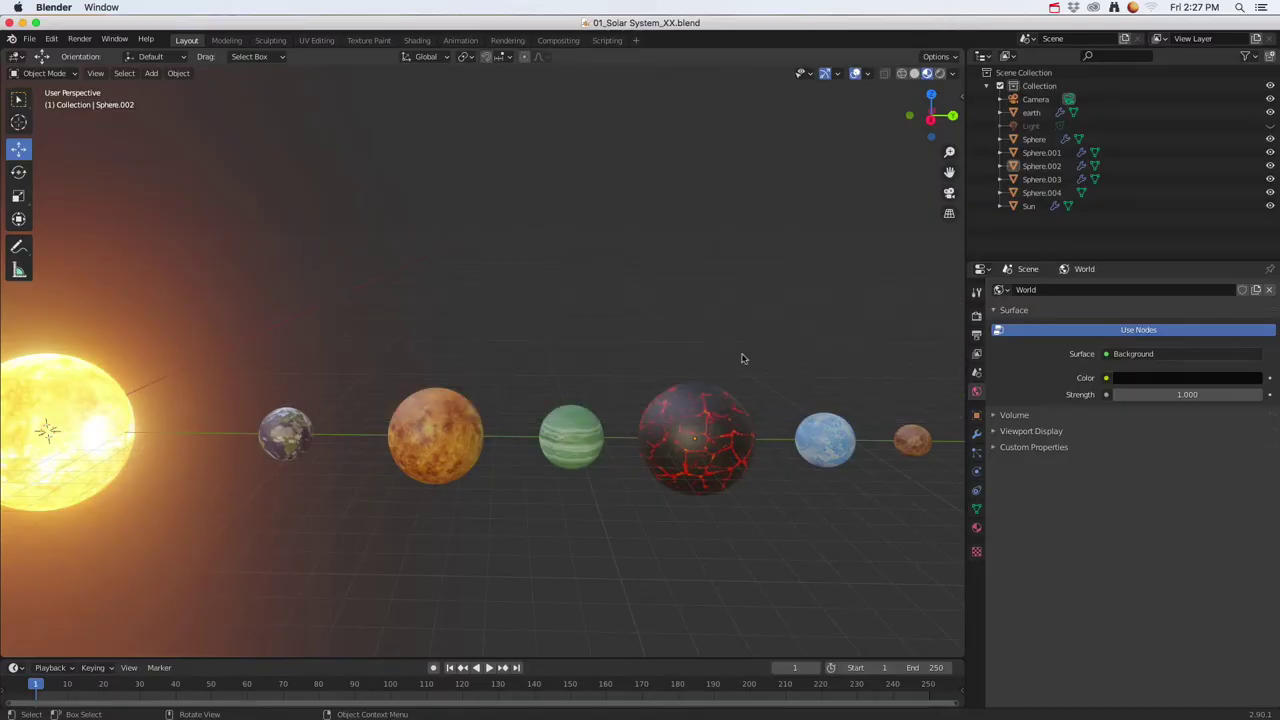
pyautogui.moveTo(230, 420); pyautogui.dragTo(341, 440, button='middle')
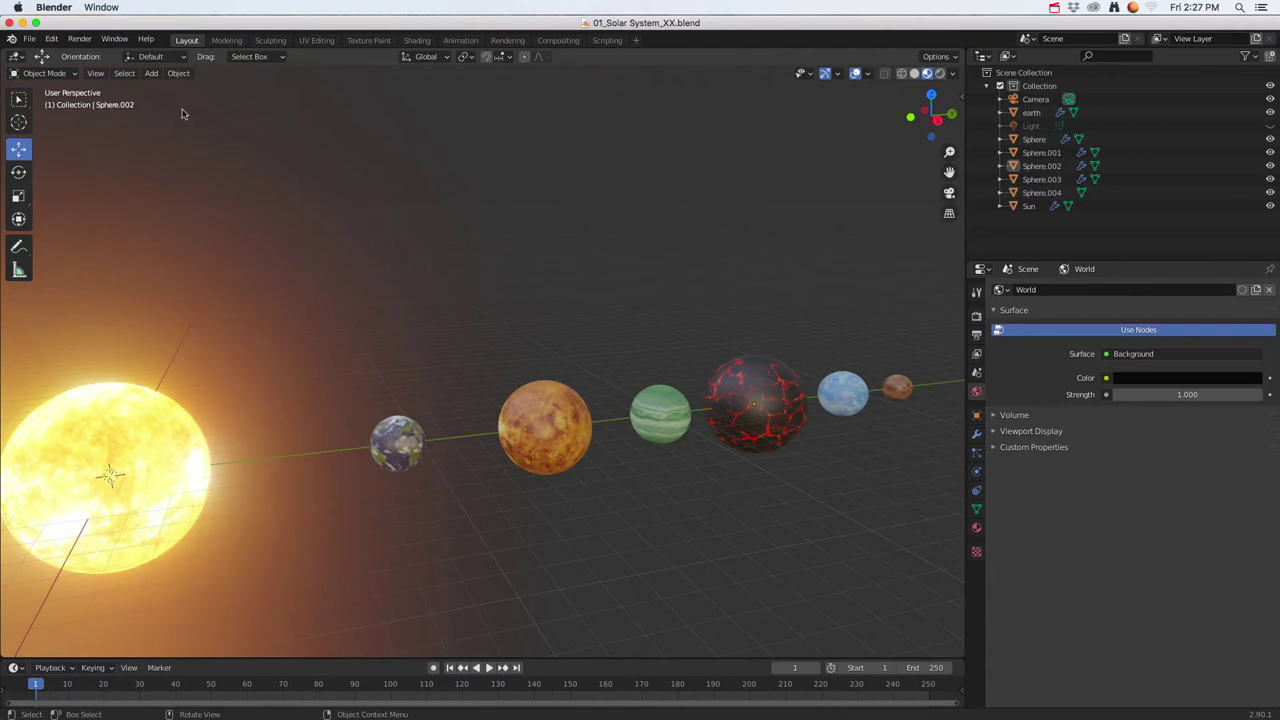
pyautogui.click(29, 38)
pyautogui.moveTo(56, 58)
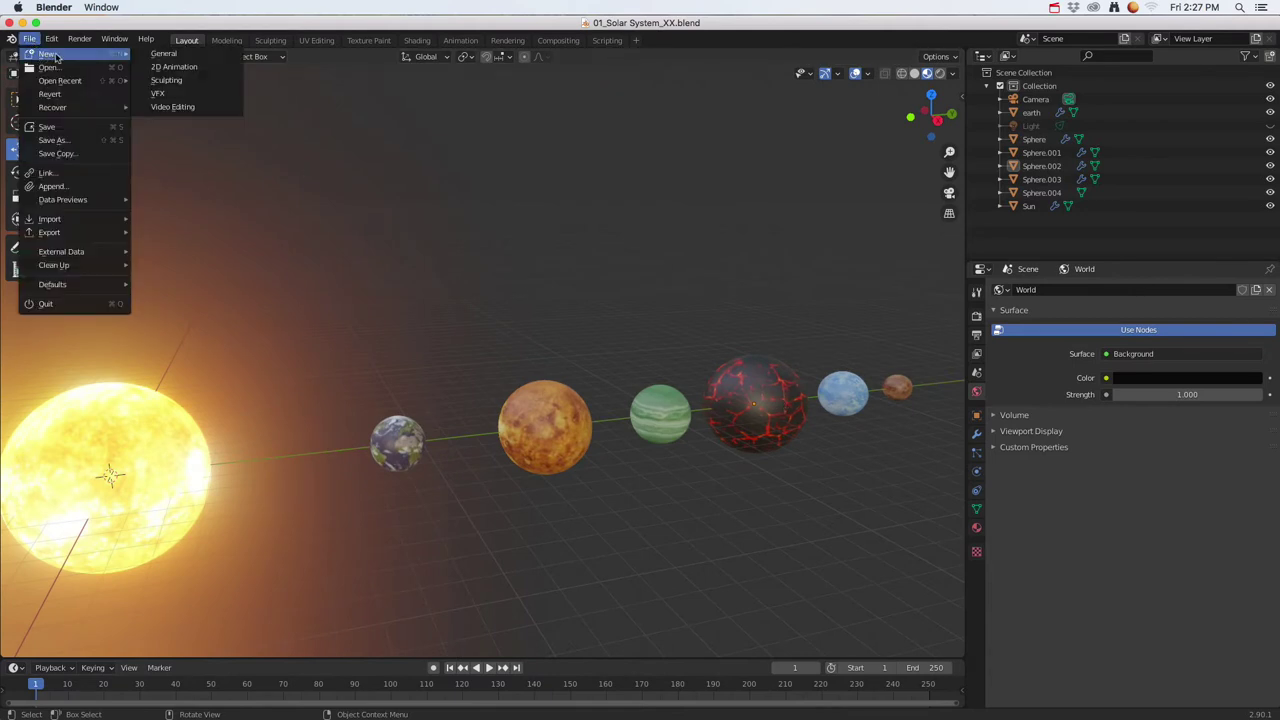
pyautogui.click(160, 54)
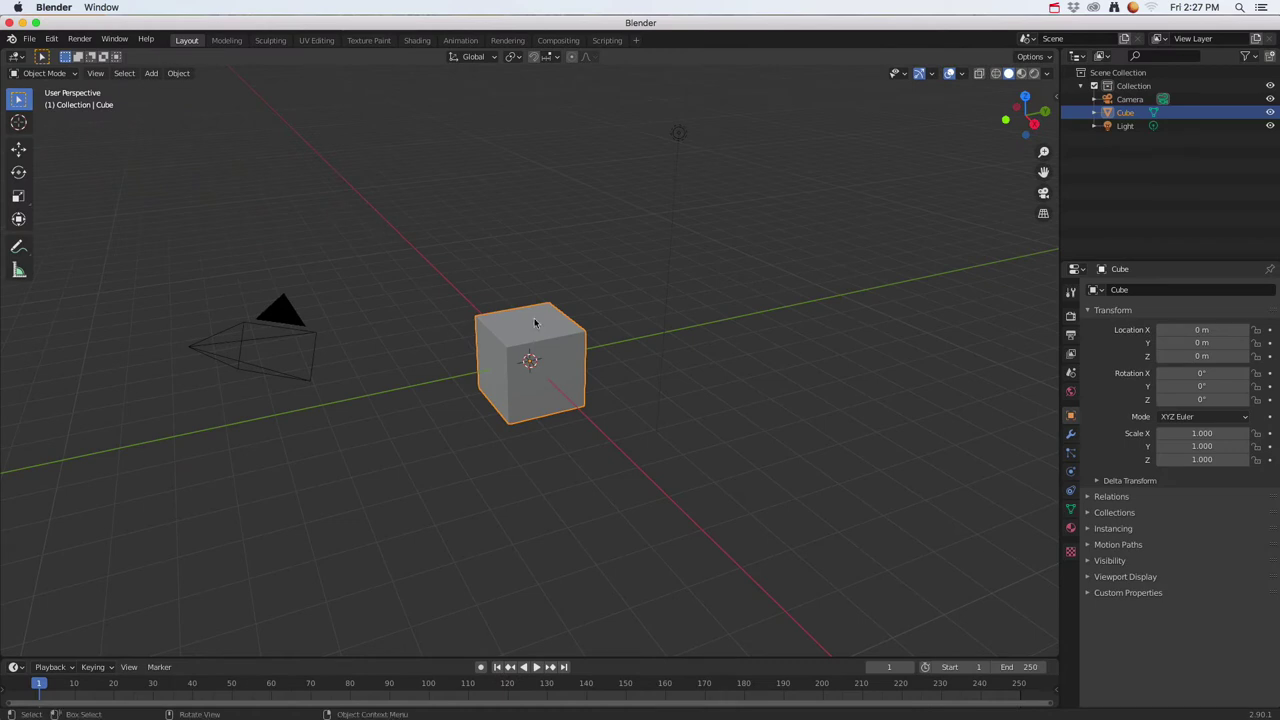
# Save the new file as 01_Solar System2_XX.blend in the 01_Solar System_XX folder
pyautogui.click(30, 40)
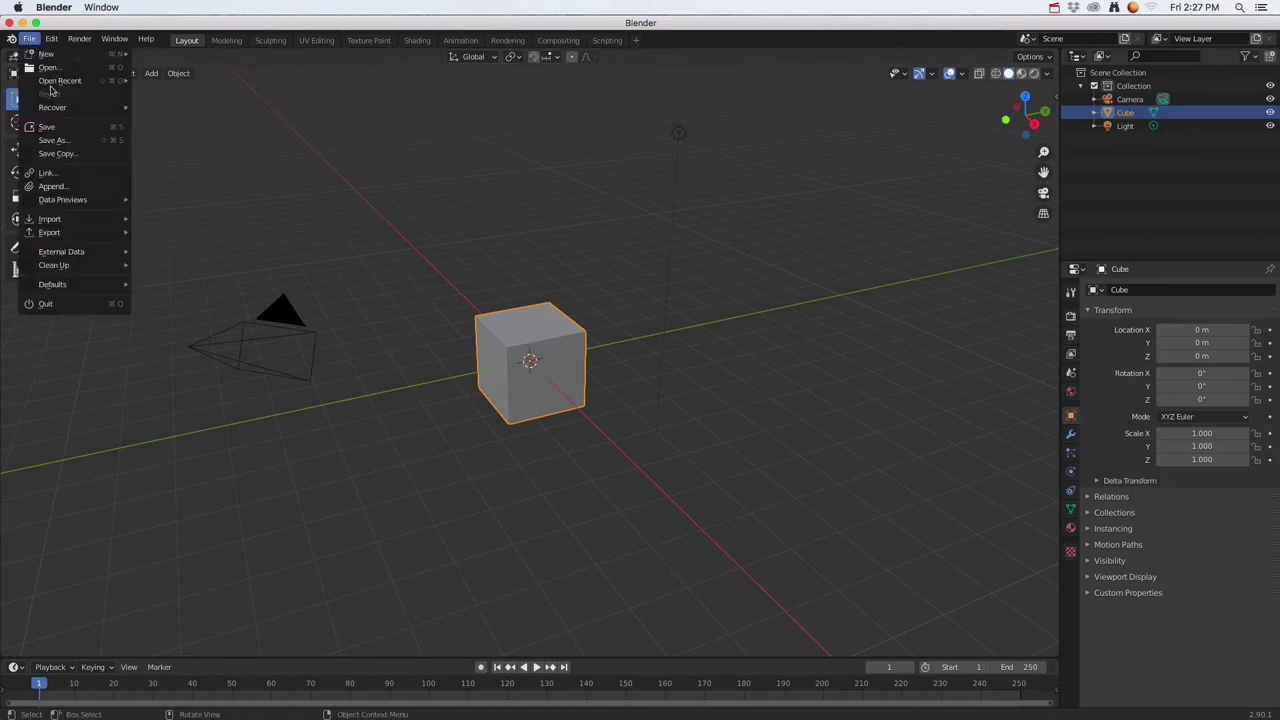
pyautogui.click(71, 143)
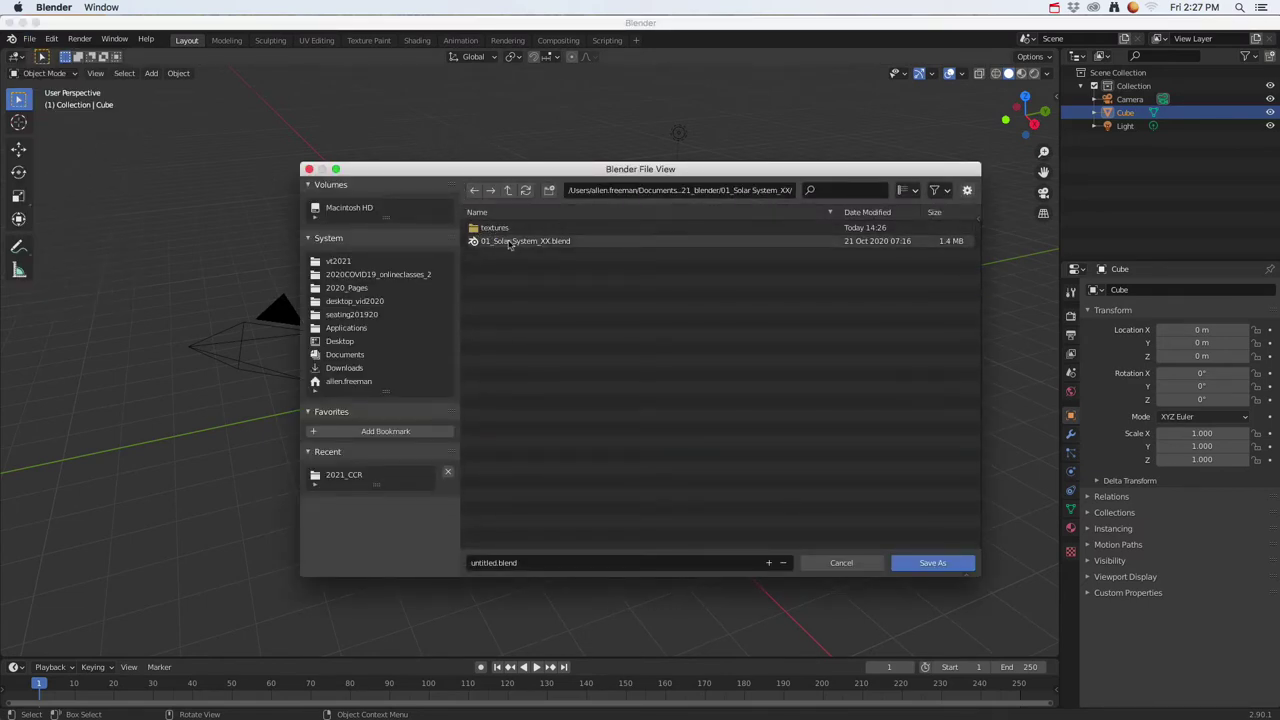
pyautogui.click(510, 243)
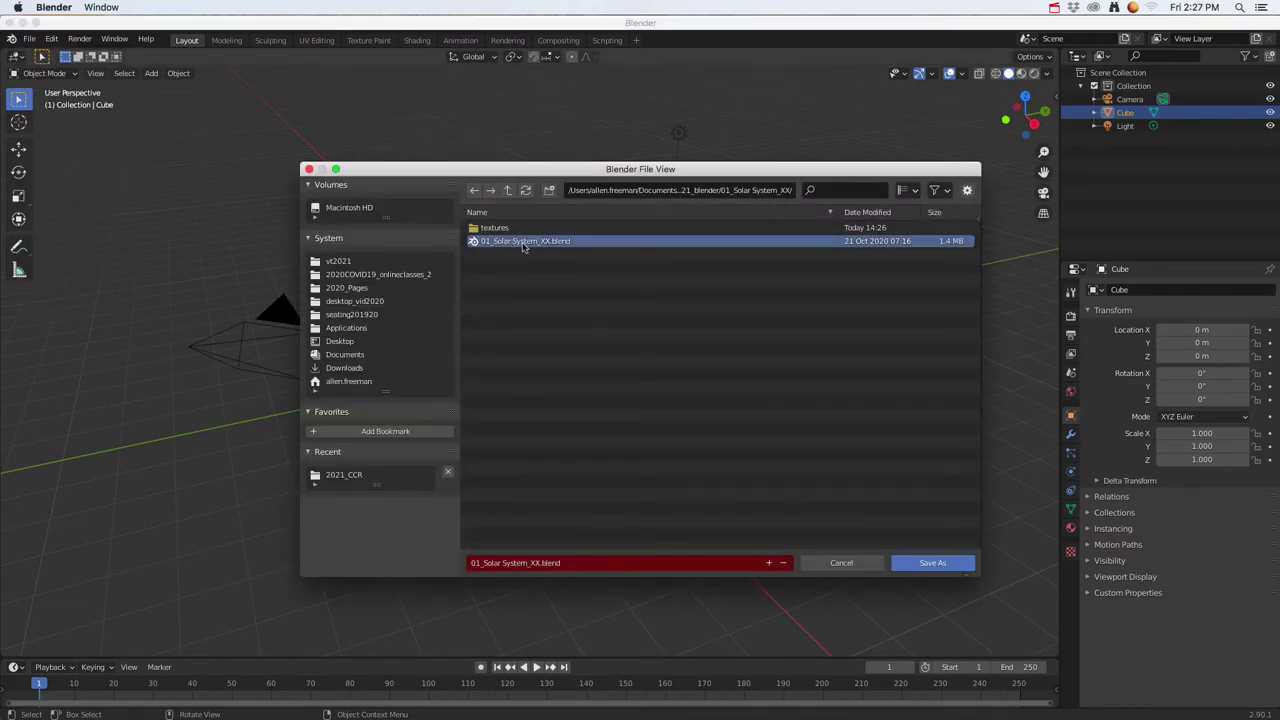
pyautogui.click(527, 563)
pyautogui.write('2')
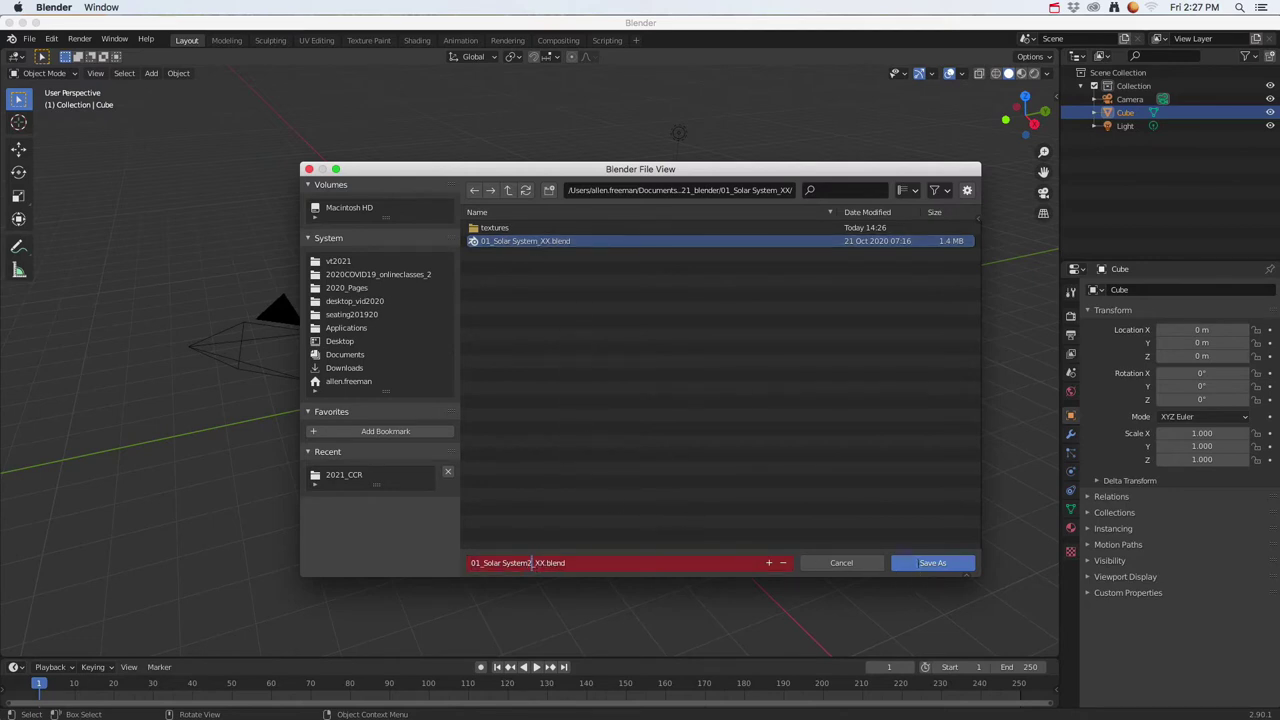
pyautogui.click(932, 563)
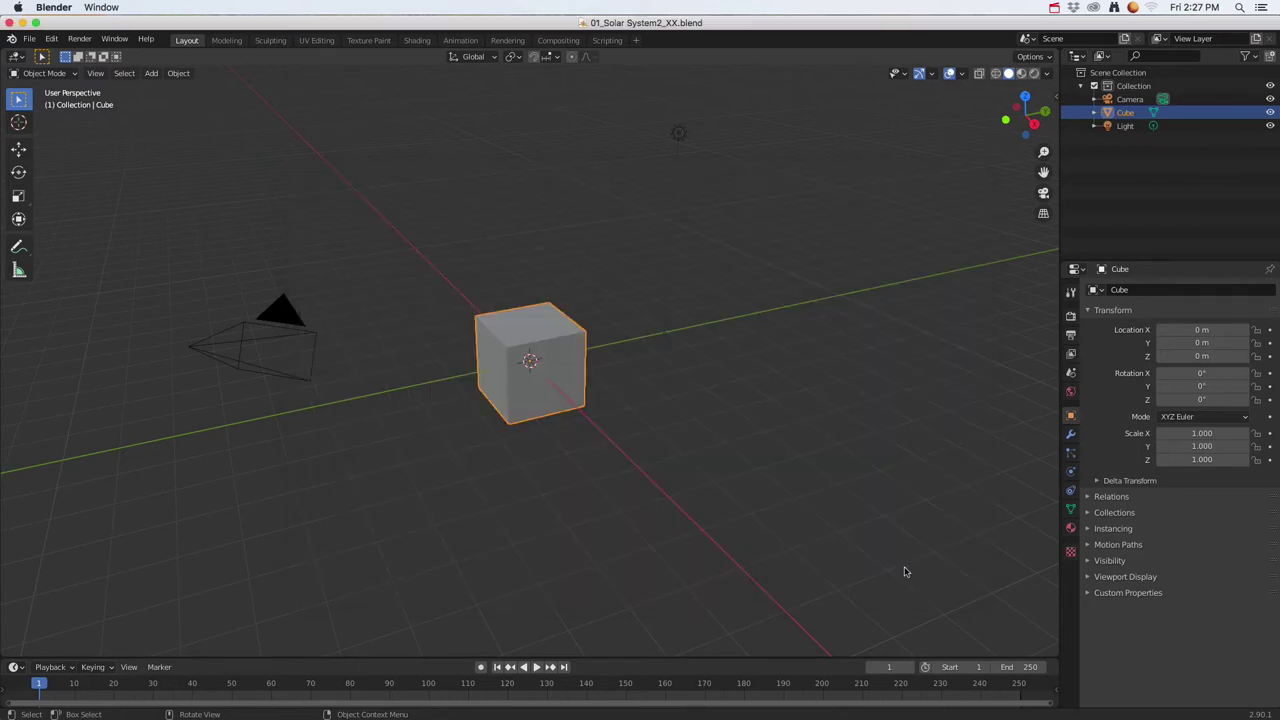
# Switch to Finder, show the 01_Solar System_XX folder as icons and move the textures folder and 01_Solar System_XX.blend apart from the new file
pyautogui.press('super+Tab')
pyautogui.moveTo(480, 358)
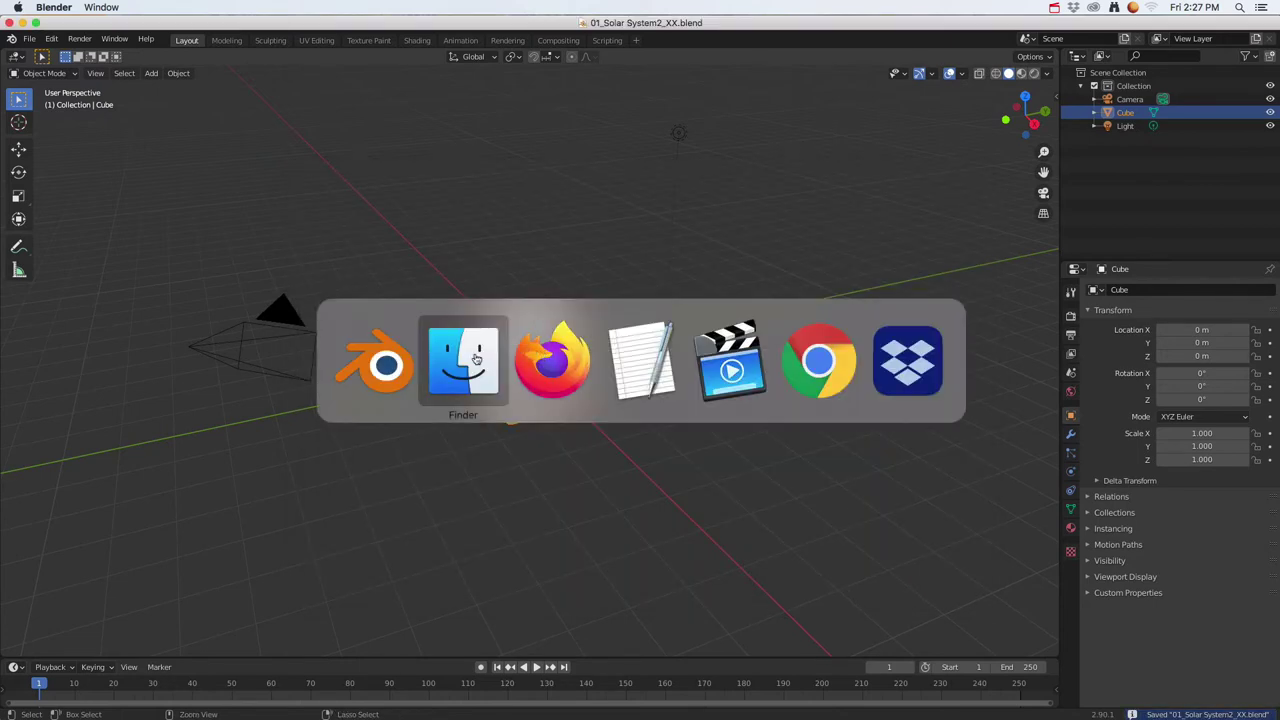
pyautogui.click(837, 243)
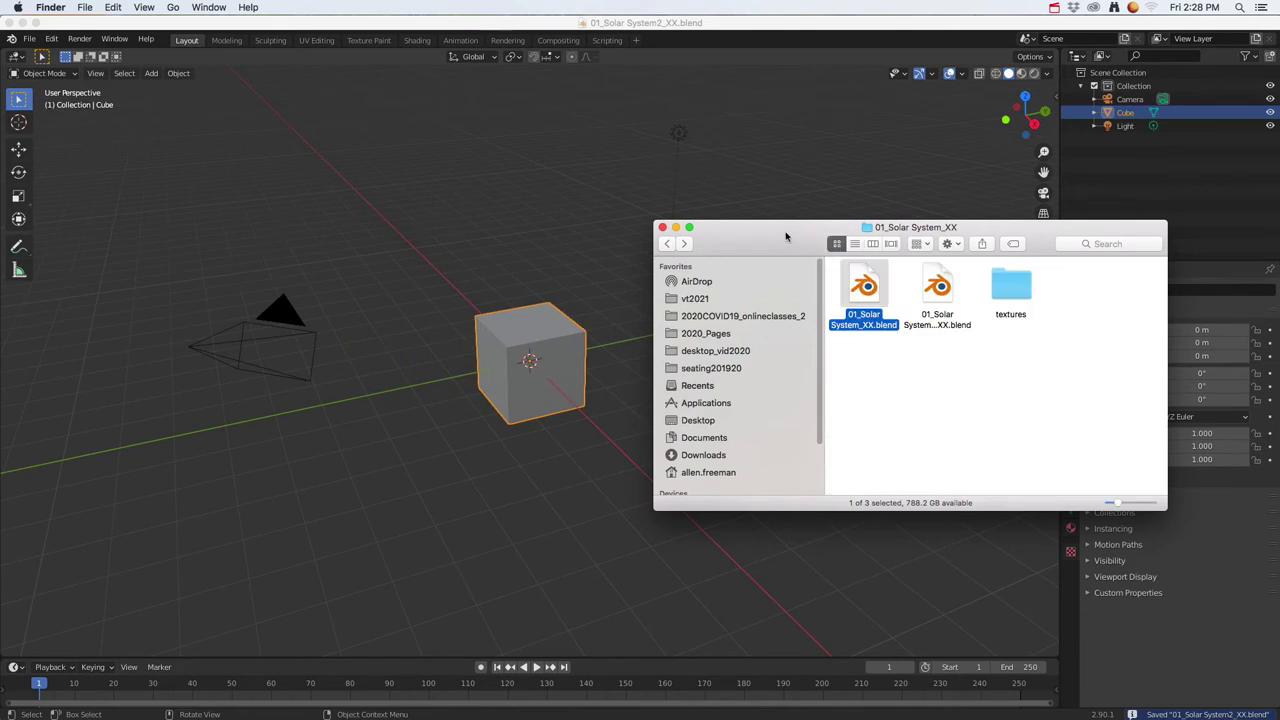
pyautogui.moveTo(788, 238); pyautogui.dragTo(641, 225)
pyautogui.moveTo(859, 277); pyautogui.dragTo(720, 358)
pyautogui.moveTo(717, 278); pyautogui.dragTo(930, 400)
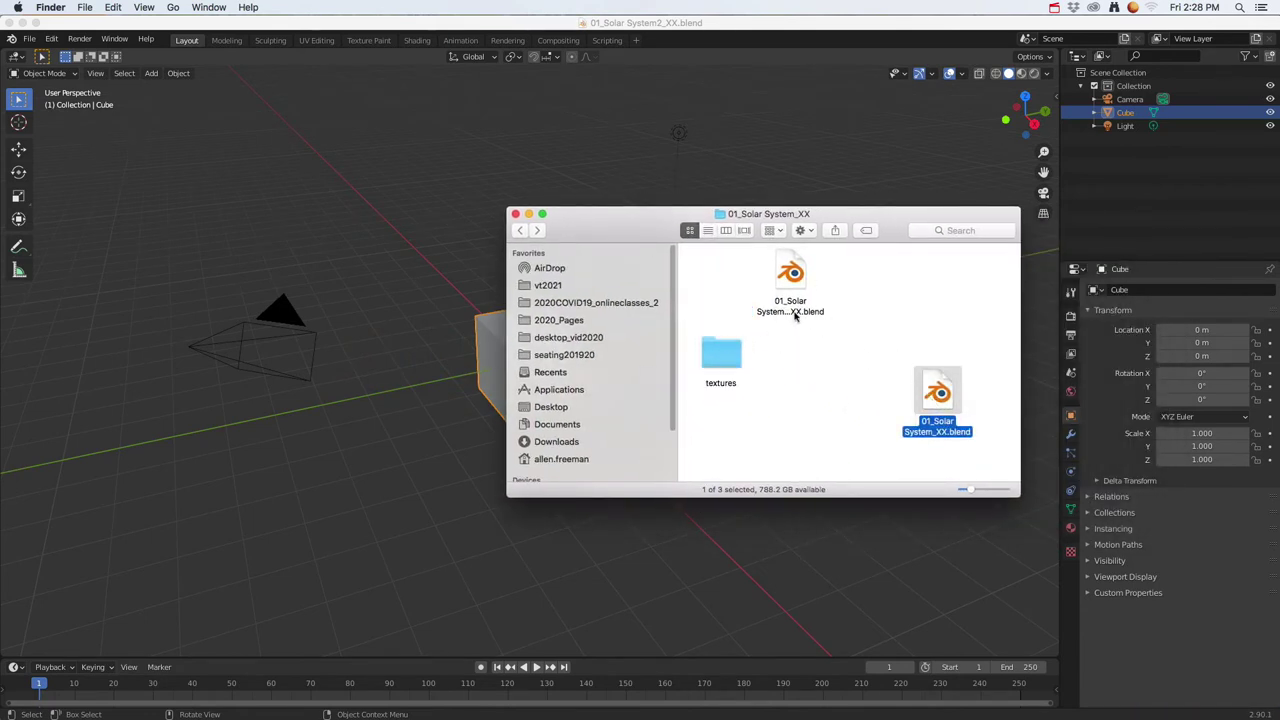
# Place 01_Solar System2_XX.blend directly above the textures folder and switch back to Blender
pyautogui.moveTo(790, 280); pyautogui.dragTo(722, 290)
pyautogui.click(726, 355)
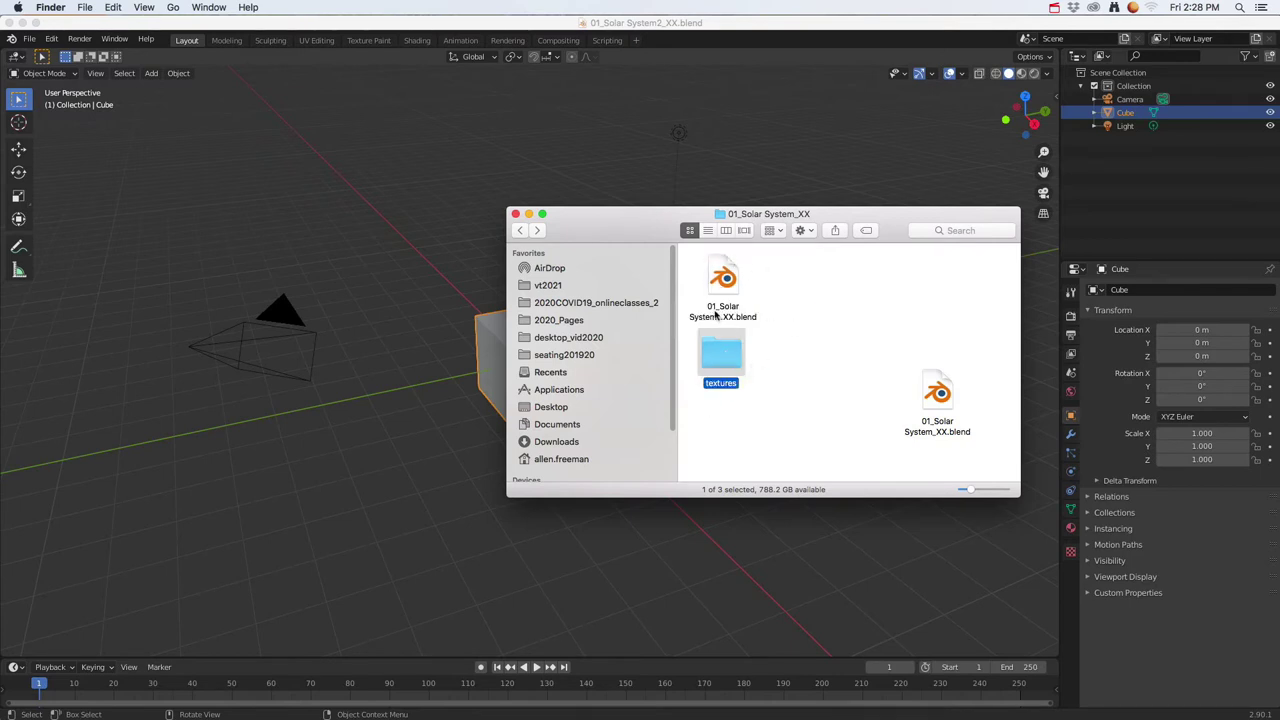
pyautogui.click(383, 27)
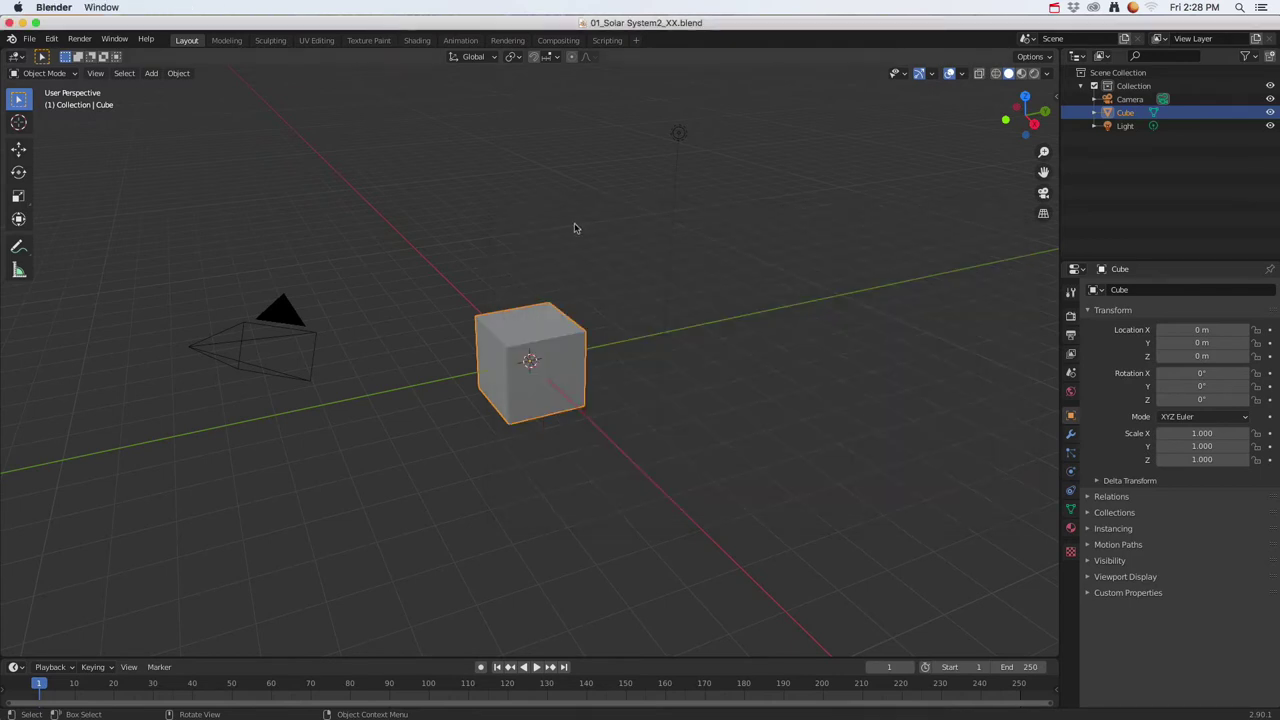
# Delete the default cube and add a UV sphere at the world origin
pyautogui.press('x')
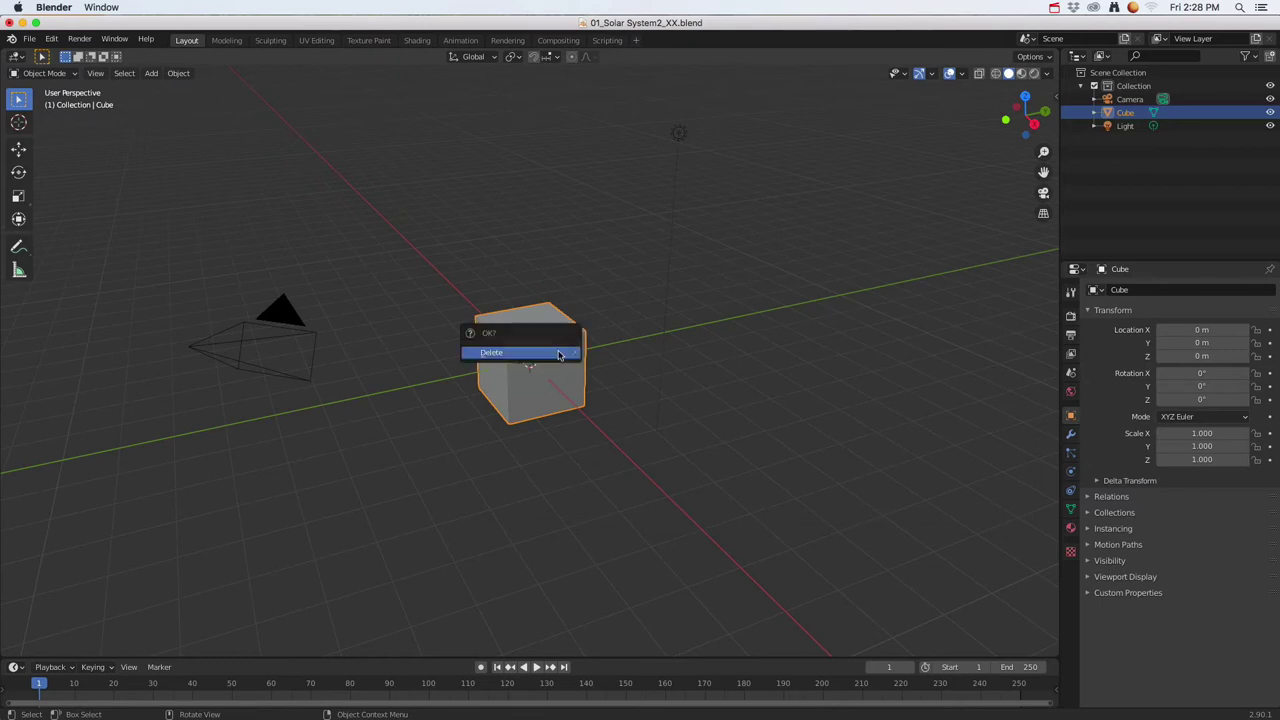
pyautogui.click(505, 353)
pyautogui.click(151, 73)
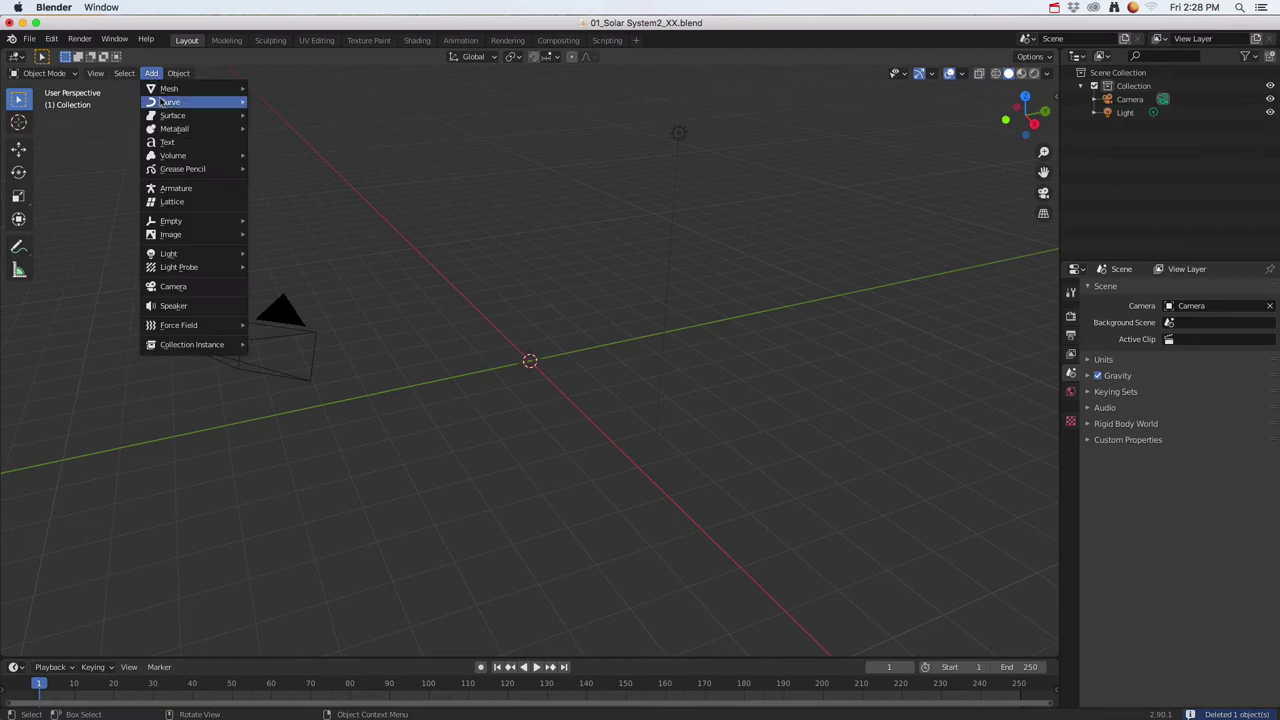
pyautogui.moveTo(176, 90)
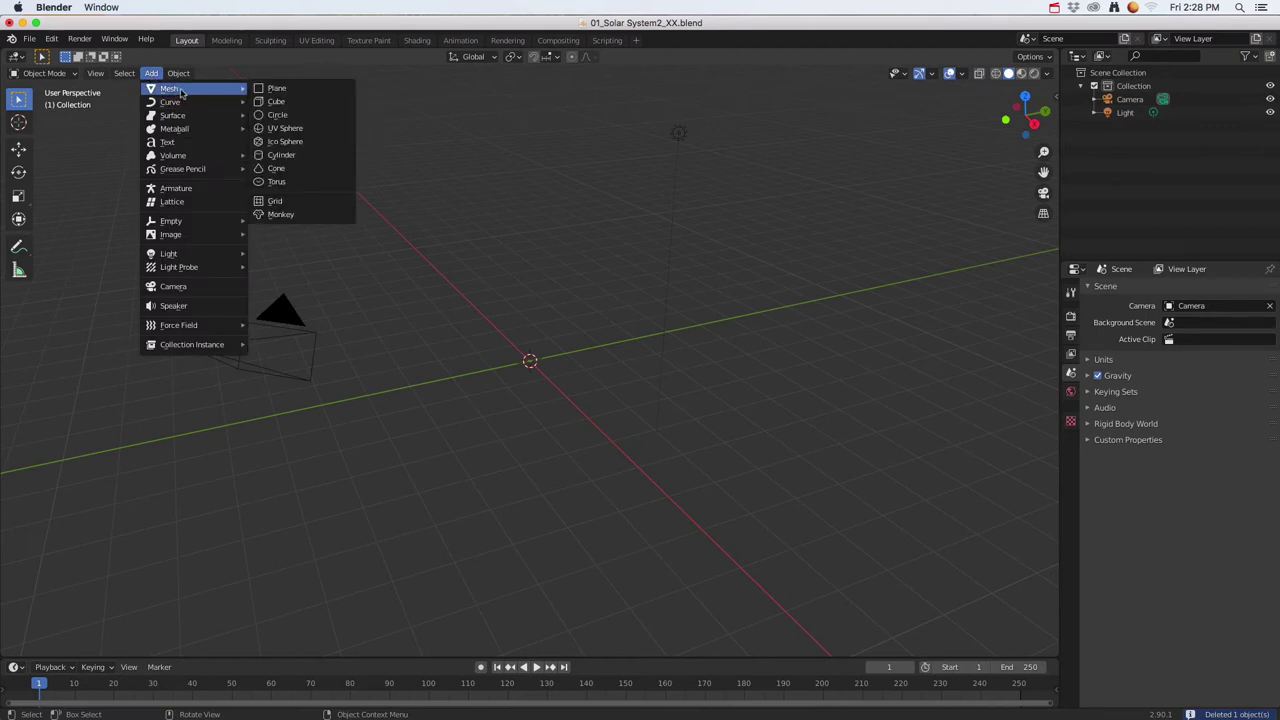
pyautogui.click(285, 128)
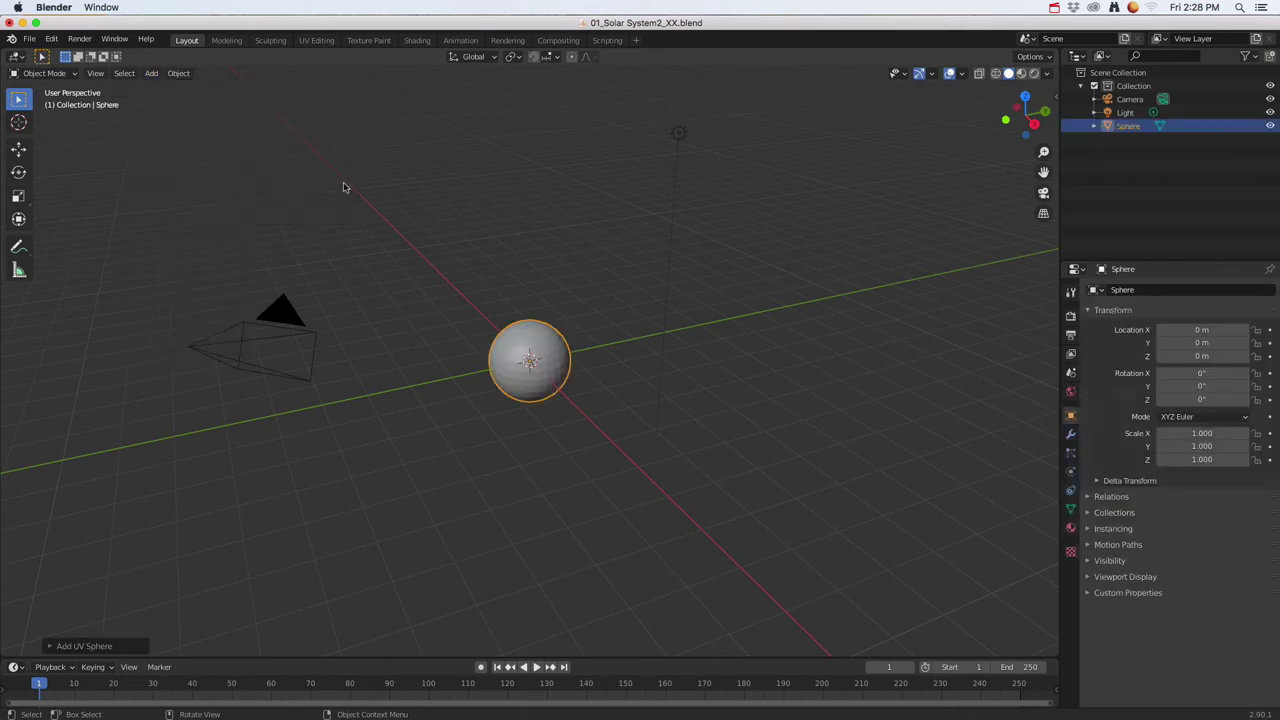
pyautogui.scroll(5, 560, 363)
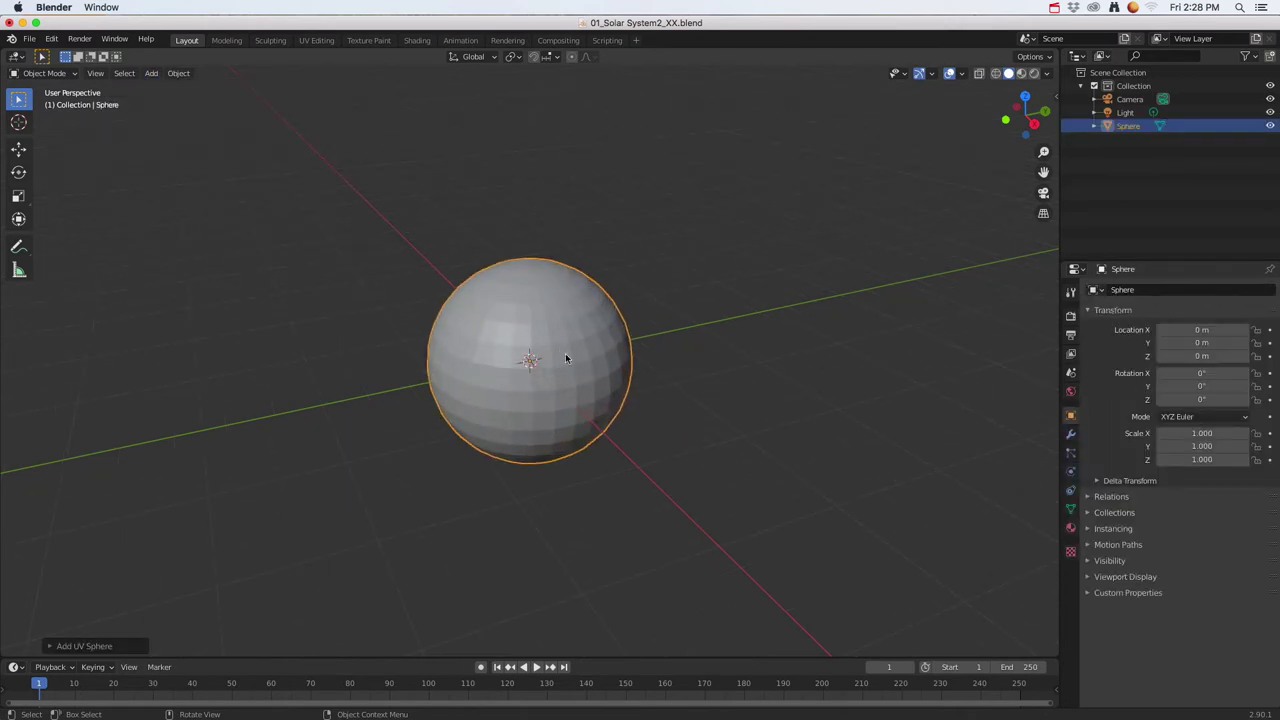
# Add a Subdivision Surface modifier to the sphere with viewport and render levels both set to 3
pyautogui.click(1070, 436)
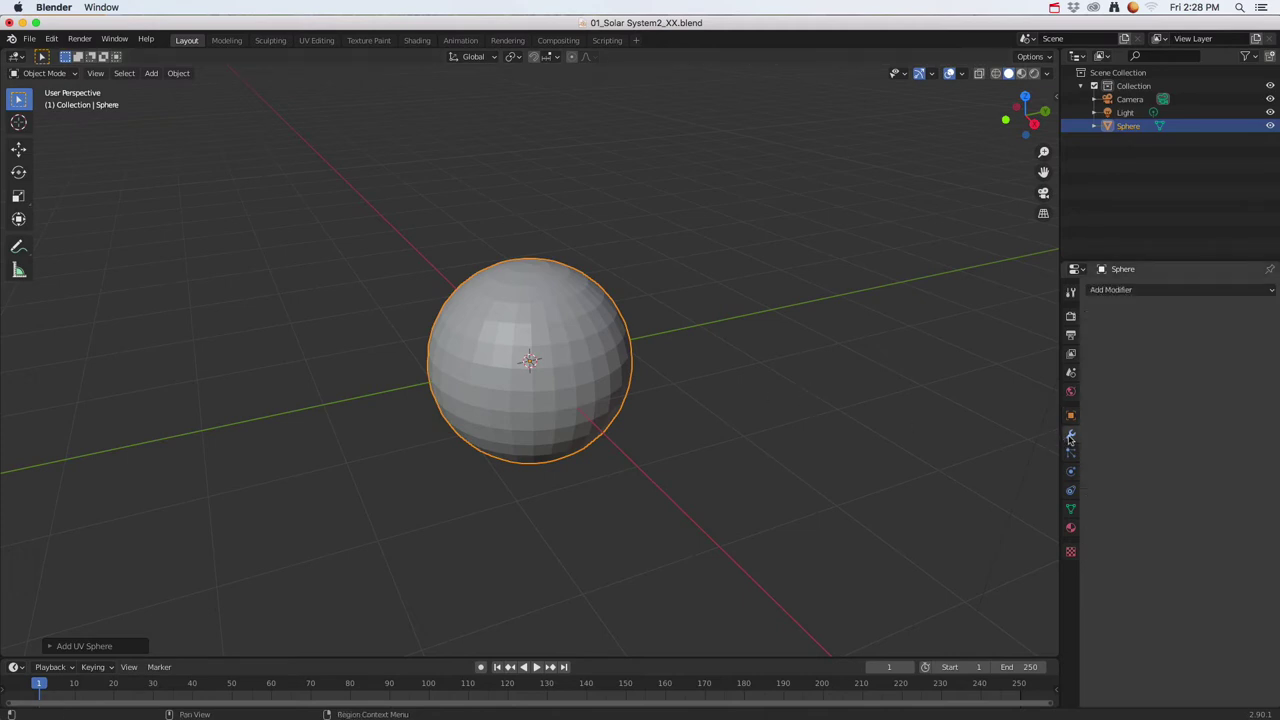
pyautogui.click(1134, 290)
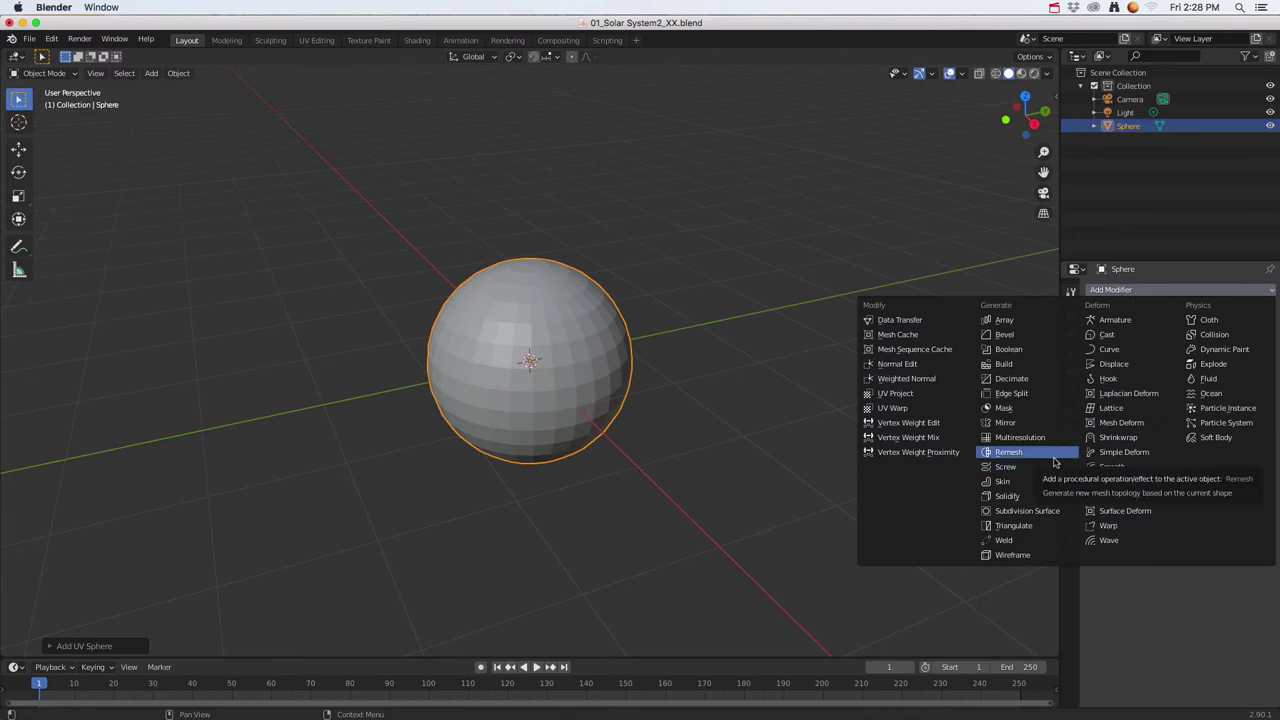
pyautogui.click(1018, 511)
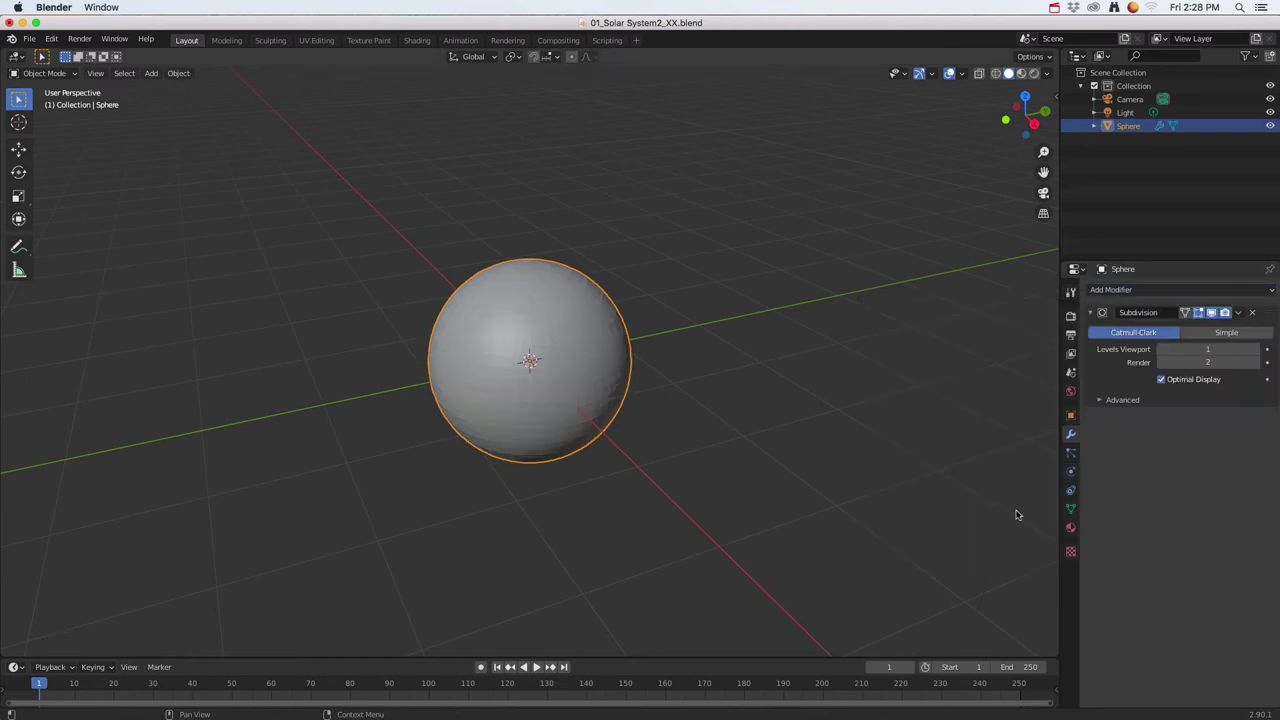
pyautogui.click(1257, 350)
pyautogui.click(1257, 350)
pyautogui.click(1255, 362)
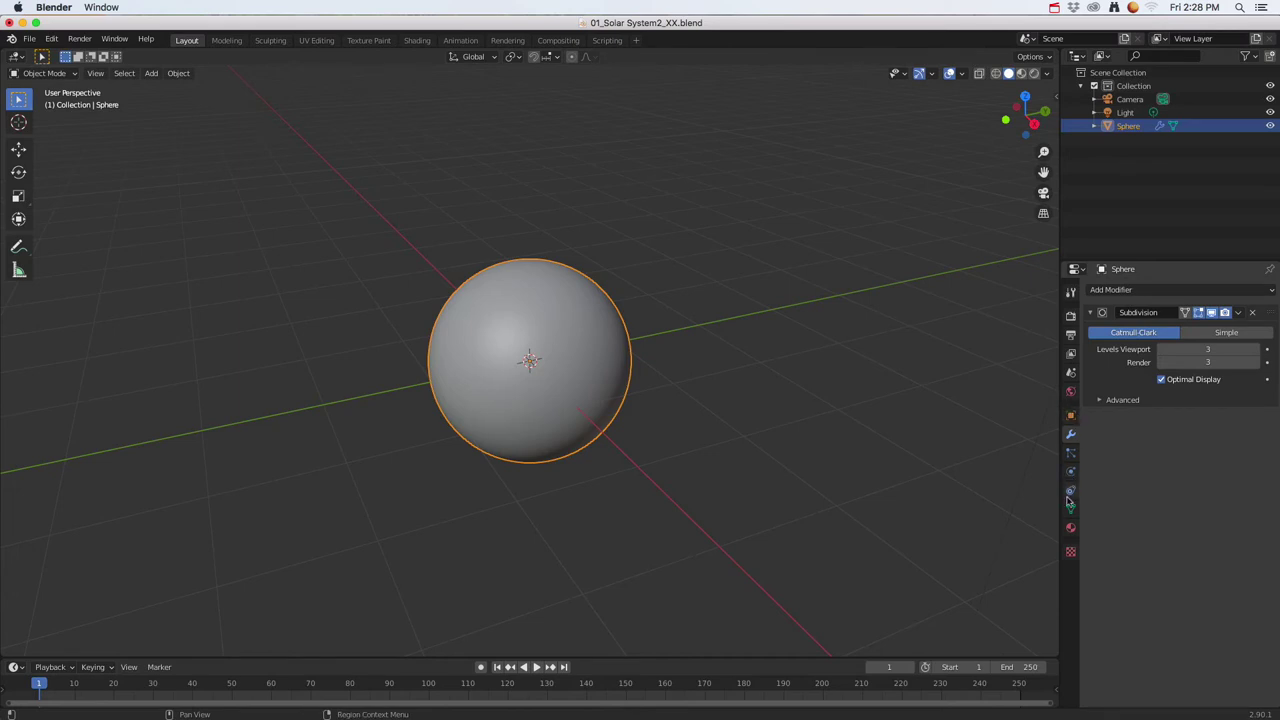
# Create a new material for the sphere with an orange base color and show it in Material Preview shading
pyautogui.click(1070, 527)
pyautogui.click(1114, 346)
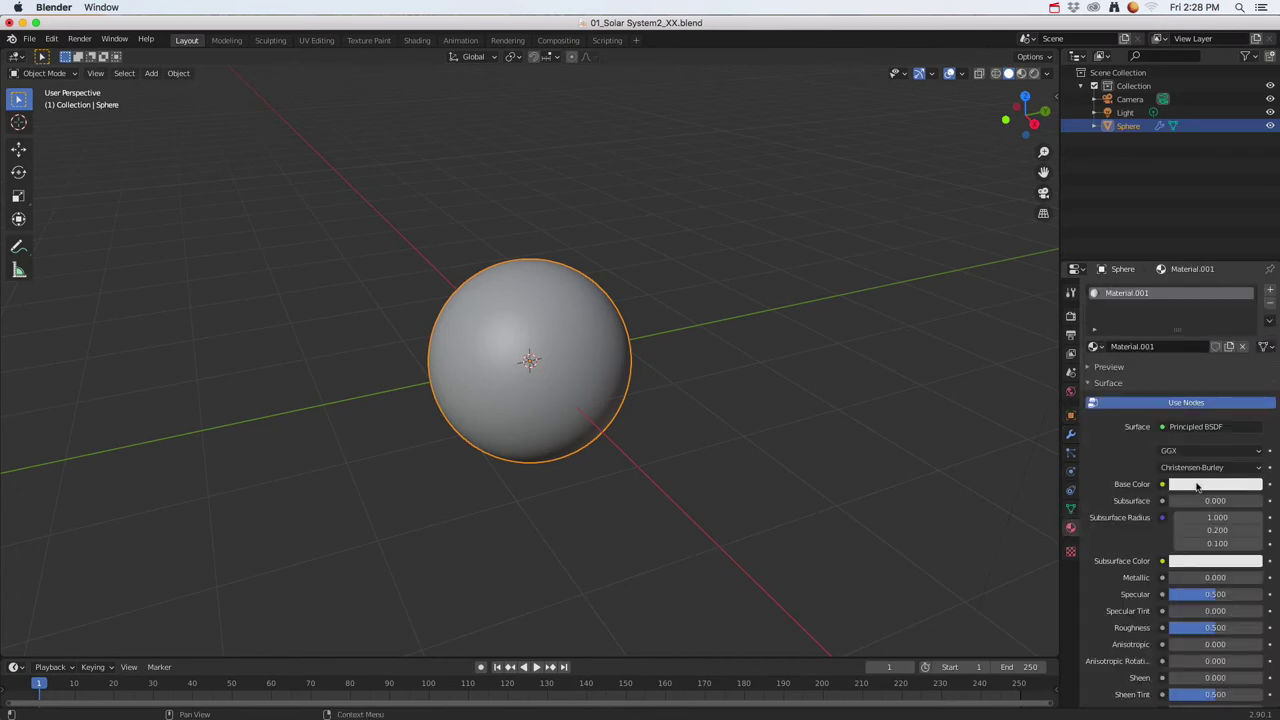
pyautogui.click(1191, 485)
pyautogui.click(1180, 370)
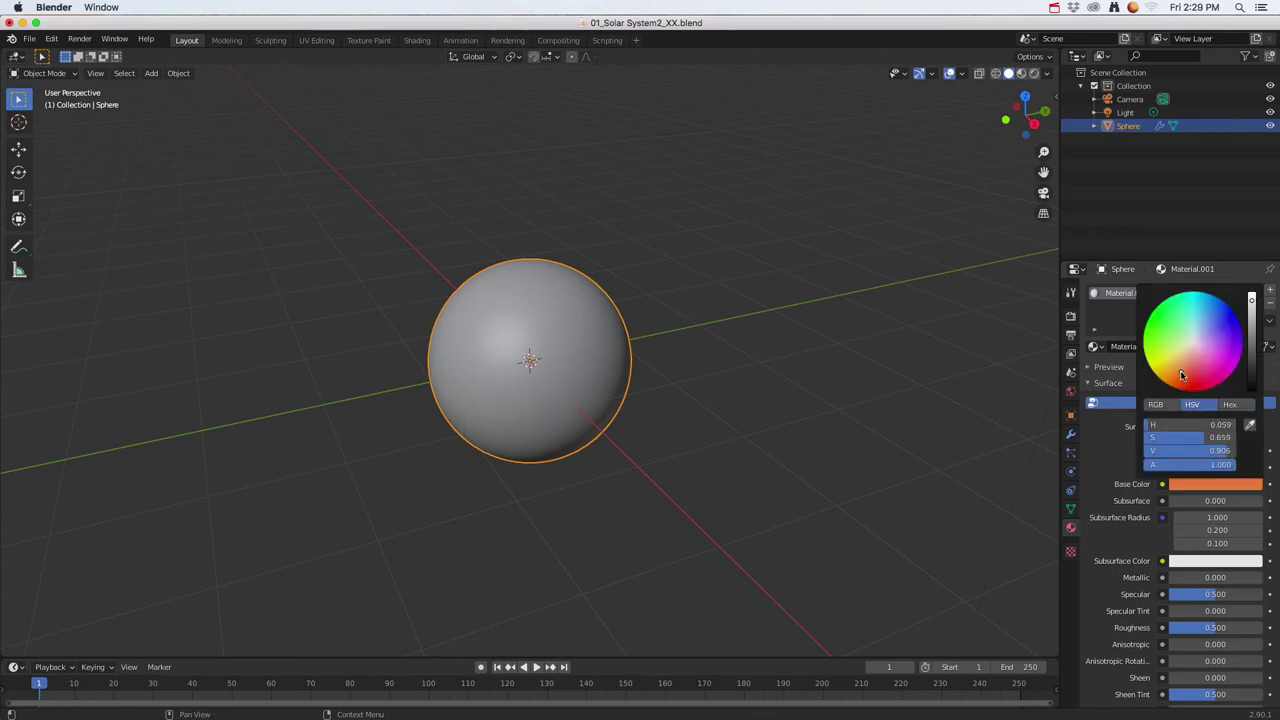
pyautogui.click(1021, 73)
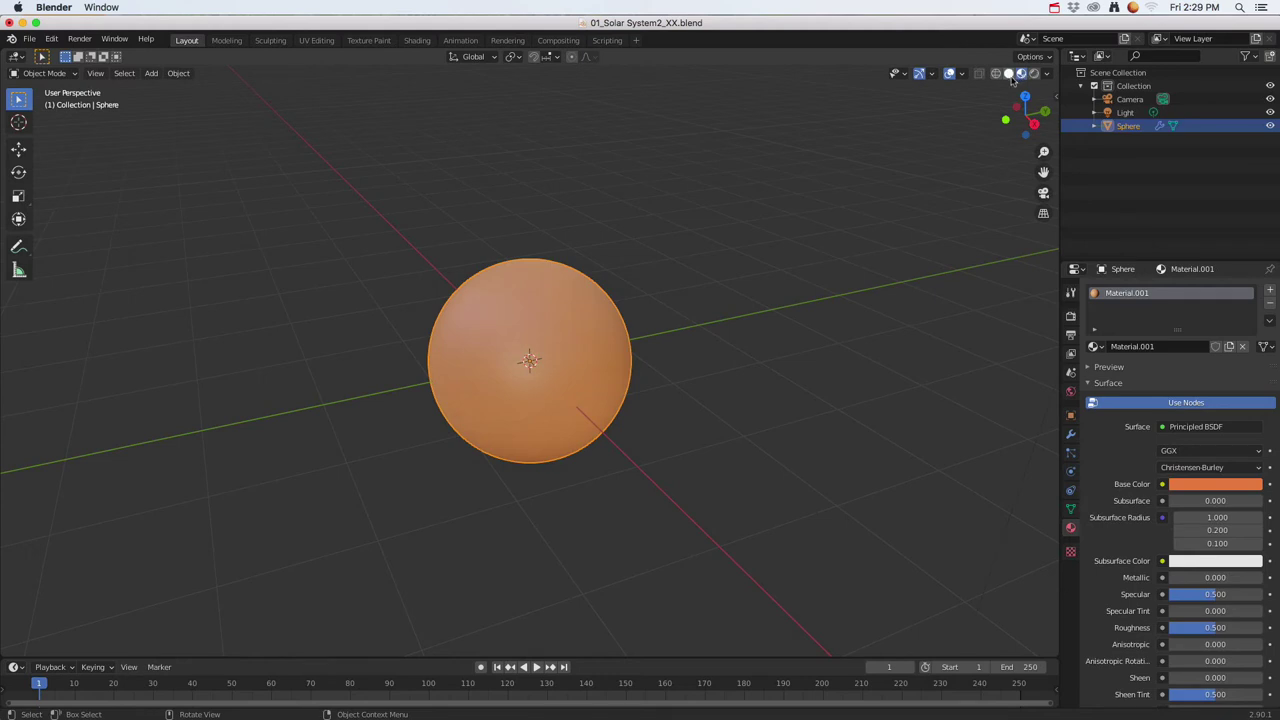
pyautogui.click(1008, 74)
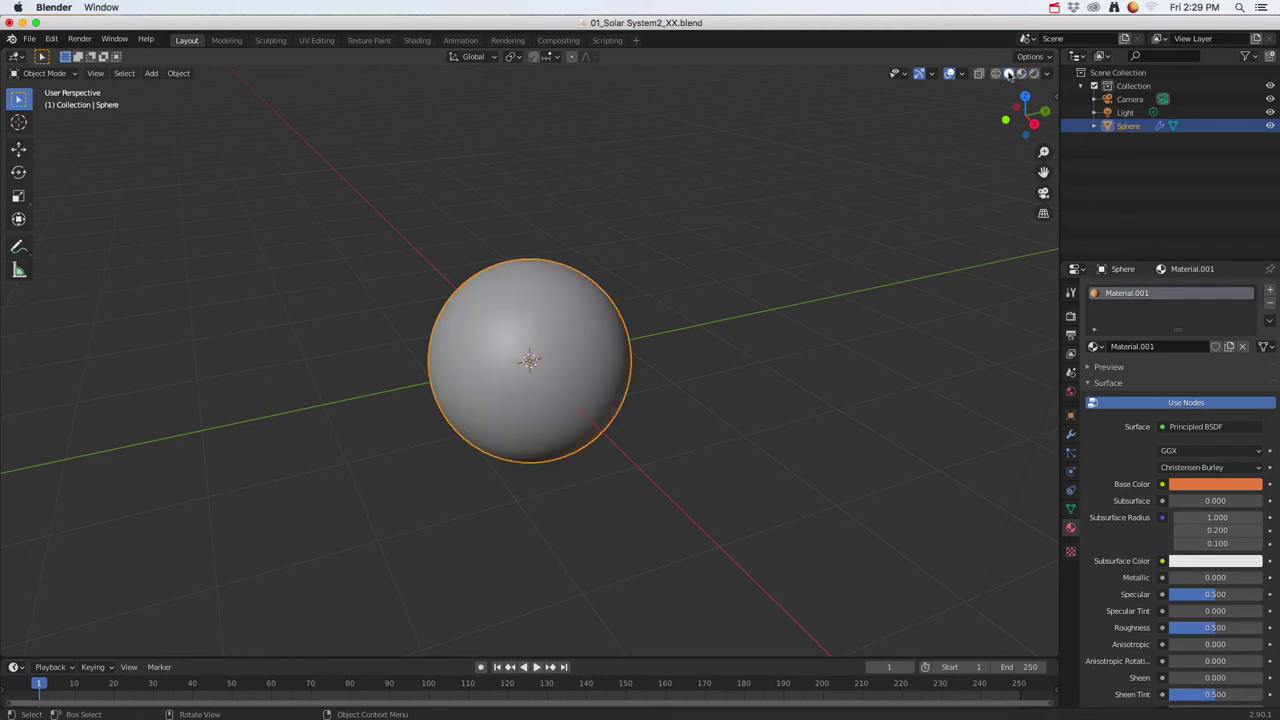
pyautogui.click(1021, 74)
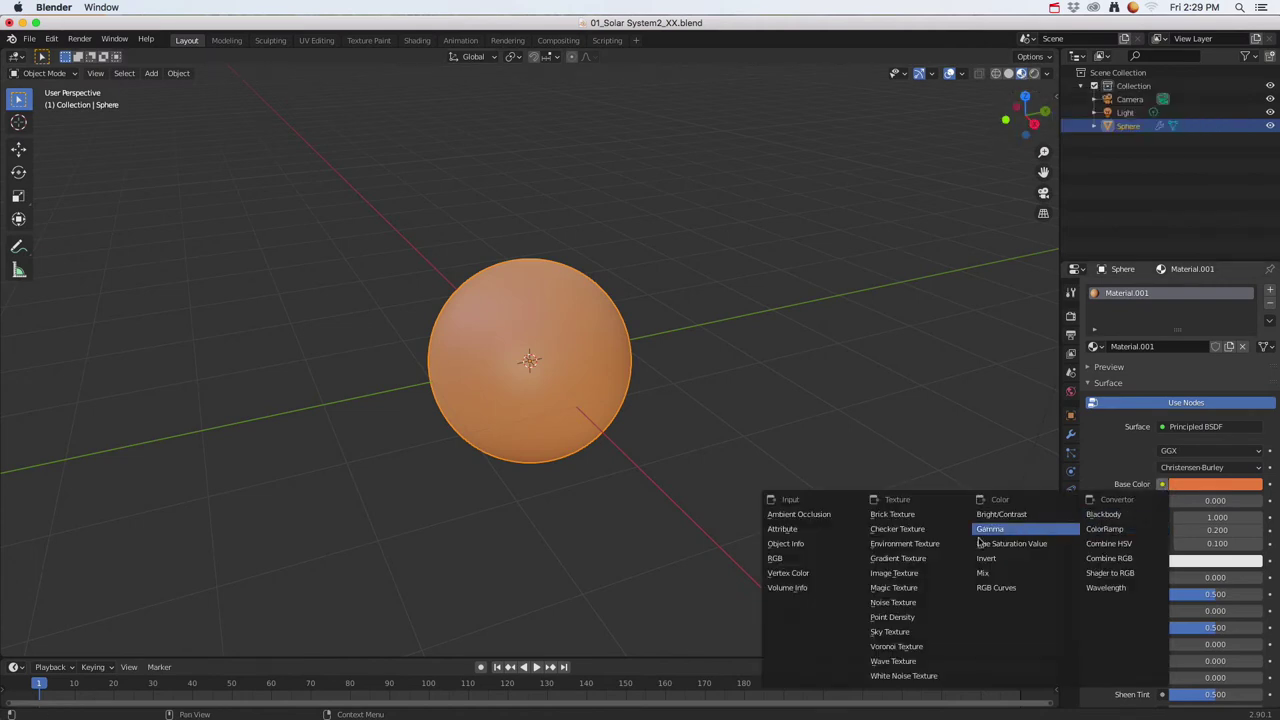
# Use an Image Texture as the material's base color and load earth.jpg from the textures folder, browsing by thumbnails
pyautogui.click(902, 576)
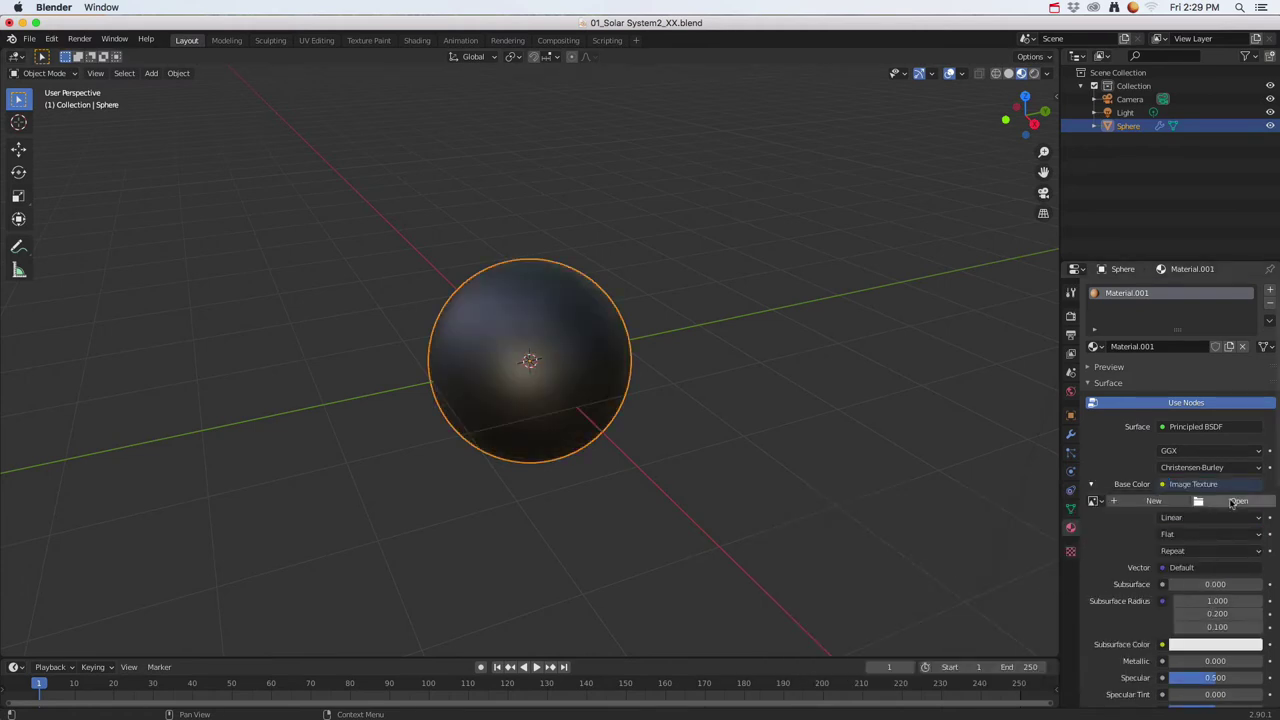
pyautogui.click(1235, 501)
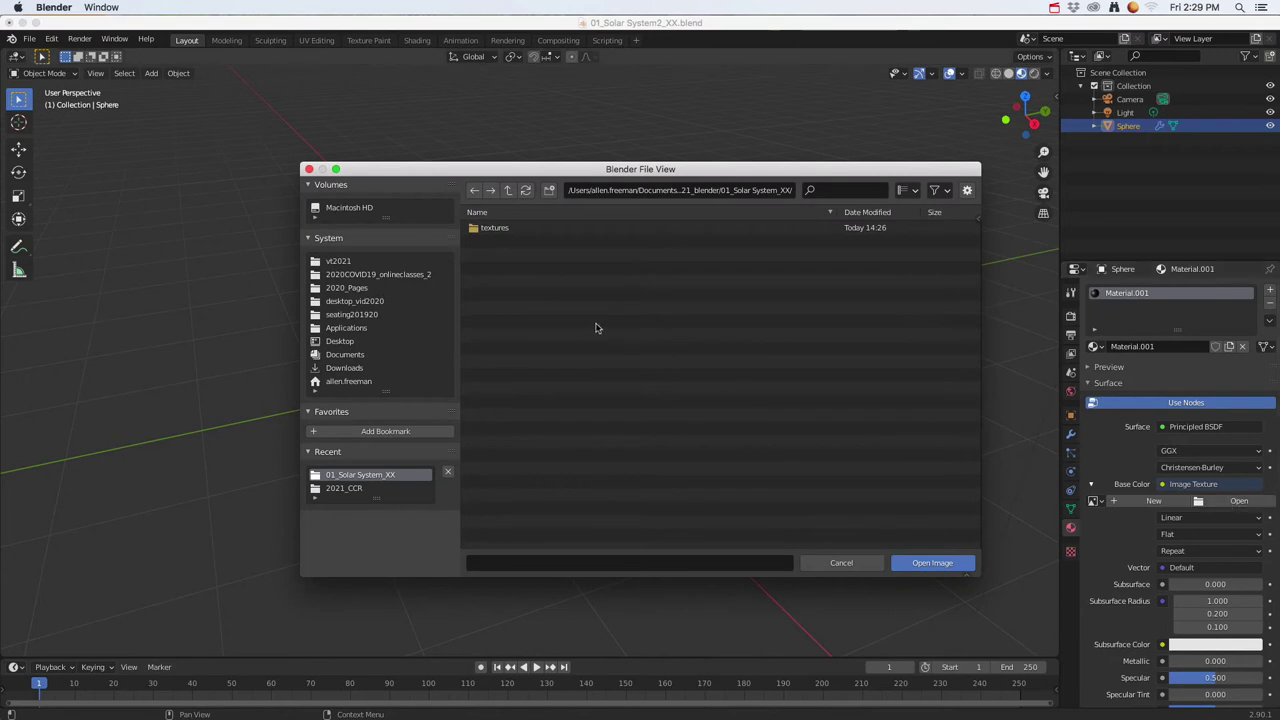
pyautogui.click(481, 229)
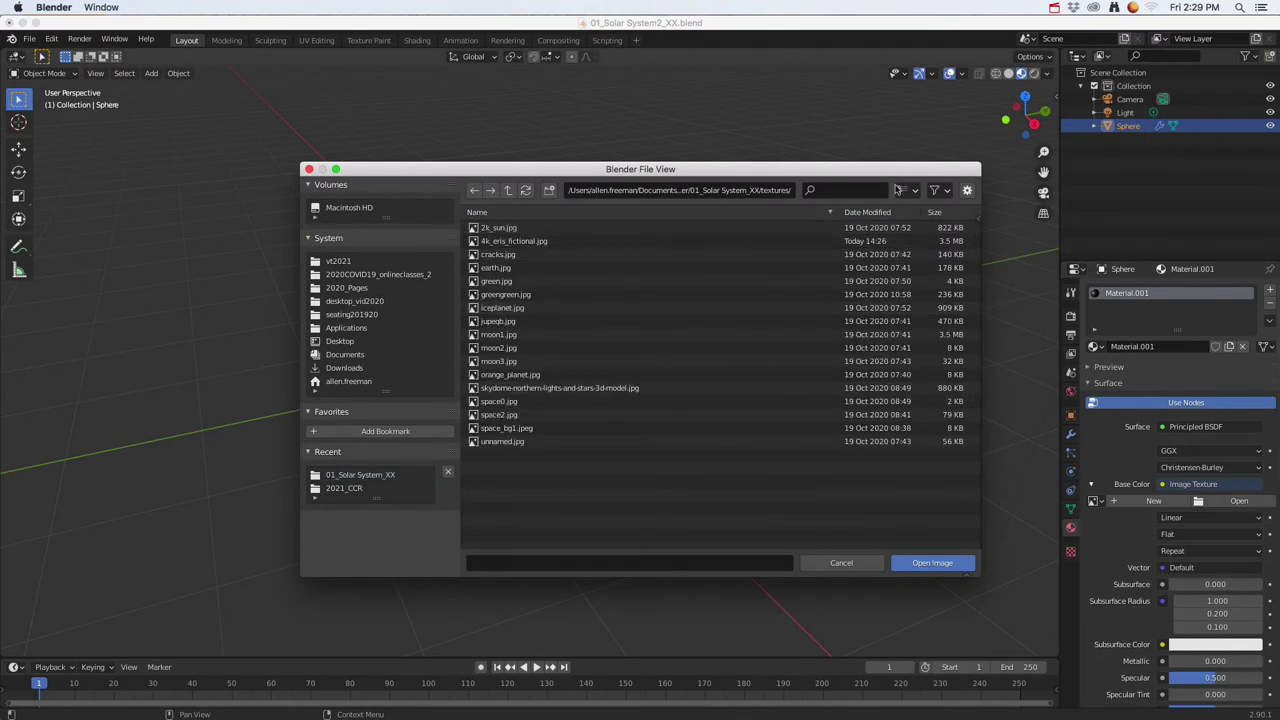
pyautogui.click(913, 191)
pyautogui.click(870, 261)
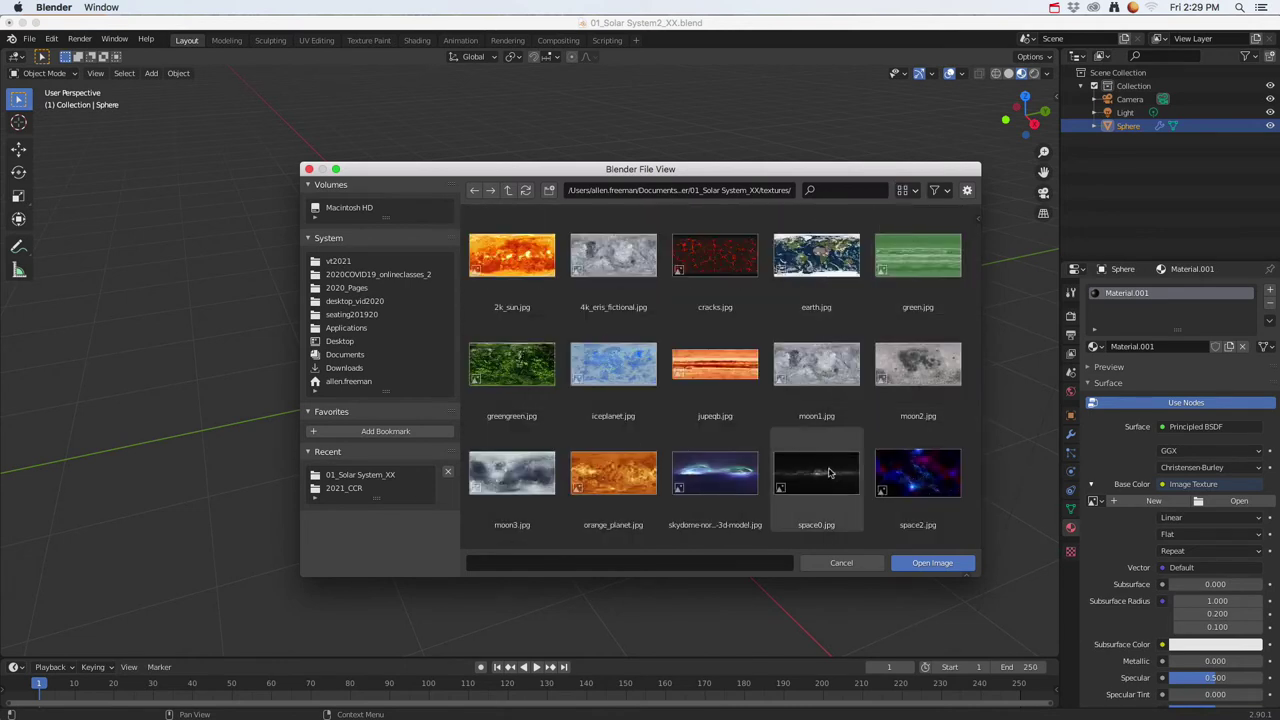
pyautogui.click(800, 280)
pyautogui.click(928, 562)
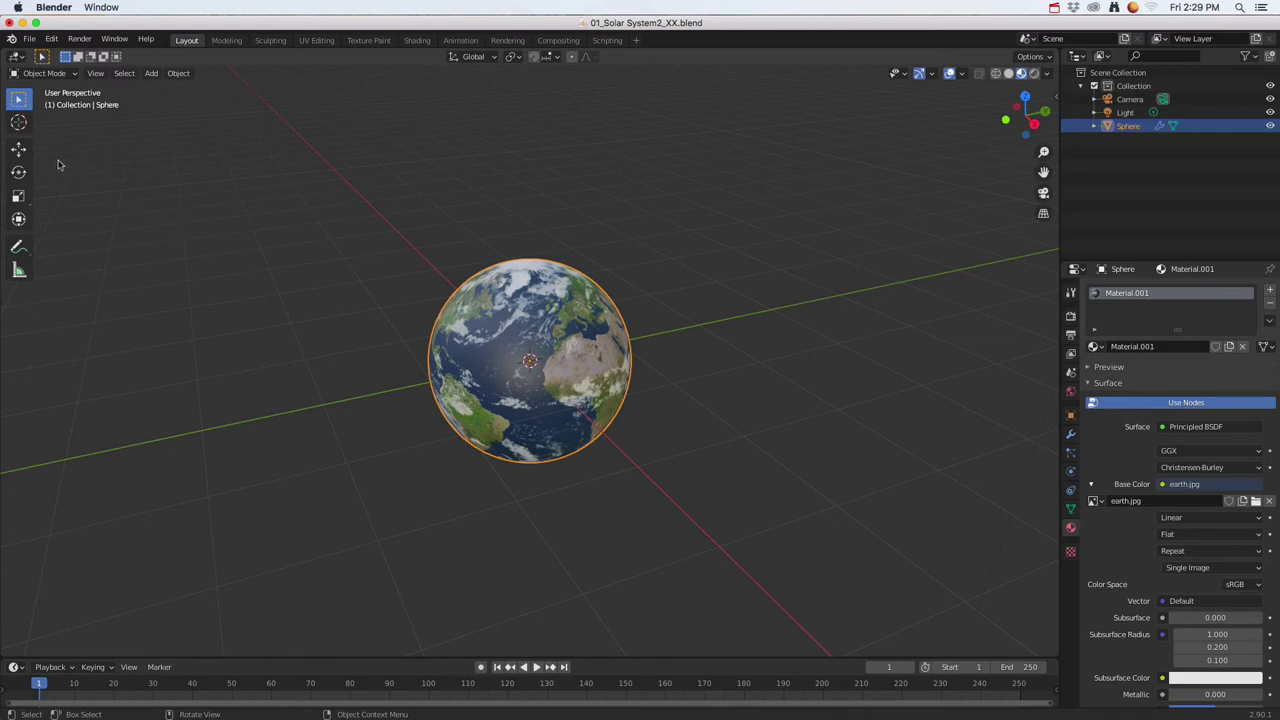
# Move the earth sphere along the positive Y axis, well clear of the world origin
pyautogui.click(18, 148)
pyautogui.moveTo(650, 414); pyautogui.dragTo(585, 368, button='middle')
pyautogui.moveTo(585, 368); pyautogui.dragTo(935, 425)
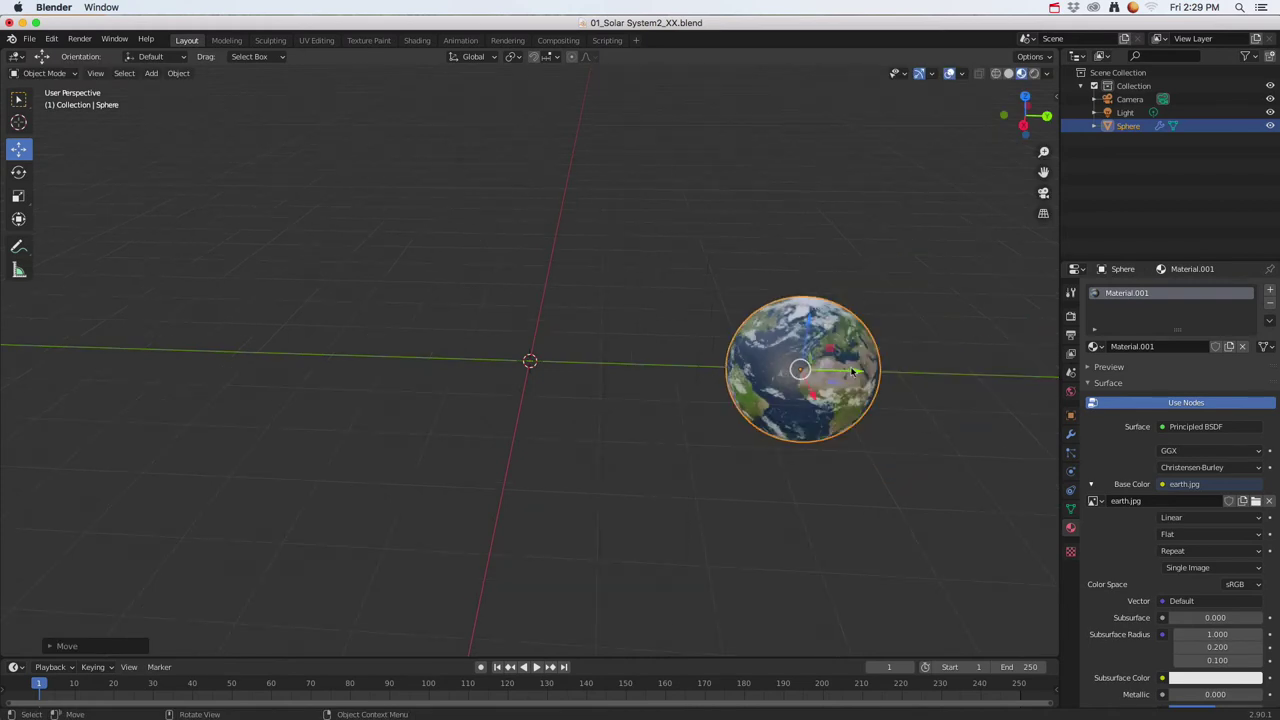
pyautogui.moveTo(853, 372); pyautogui.dragTo(958, 376)
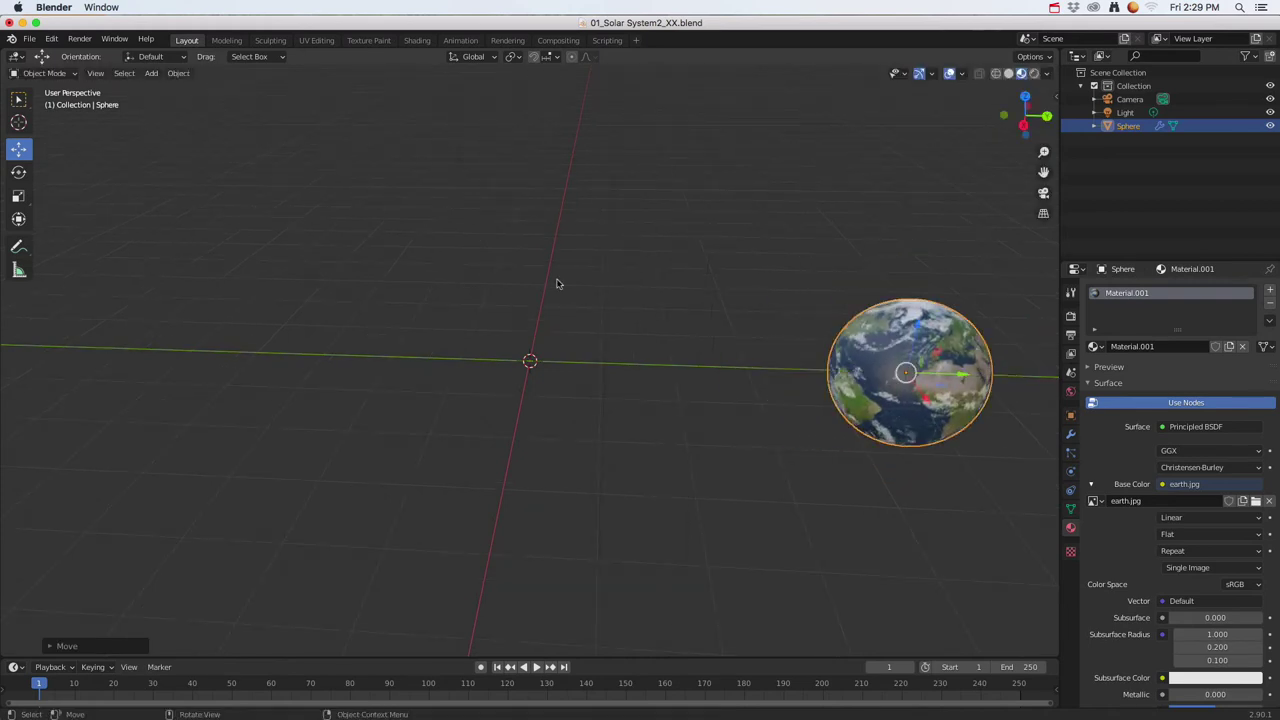
# Add a second UV sphere at the world origin and scale it to about 2 times its size
pyautogui.click(151, 73)
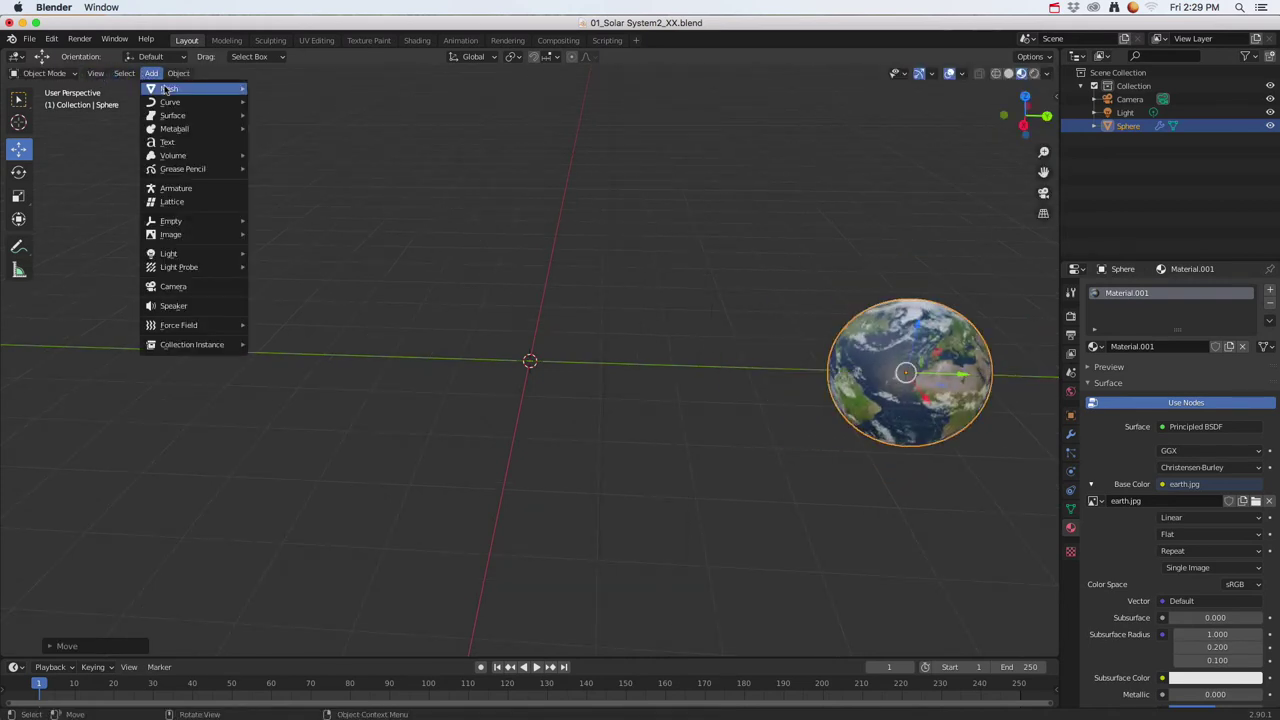
pyautogui.moveTo(166, 89)
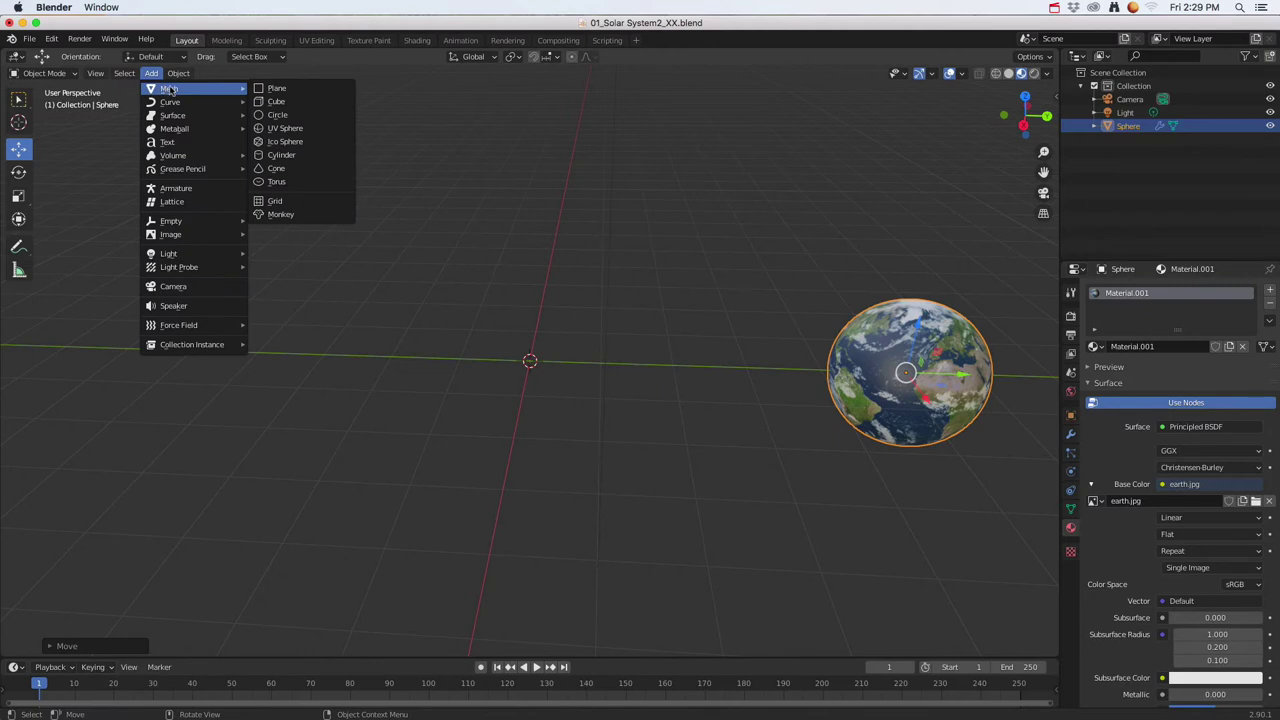
pyautogui.click(285, 128)
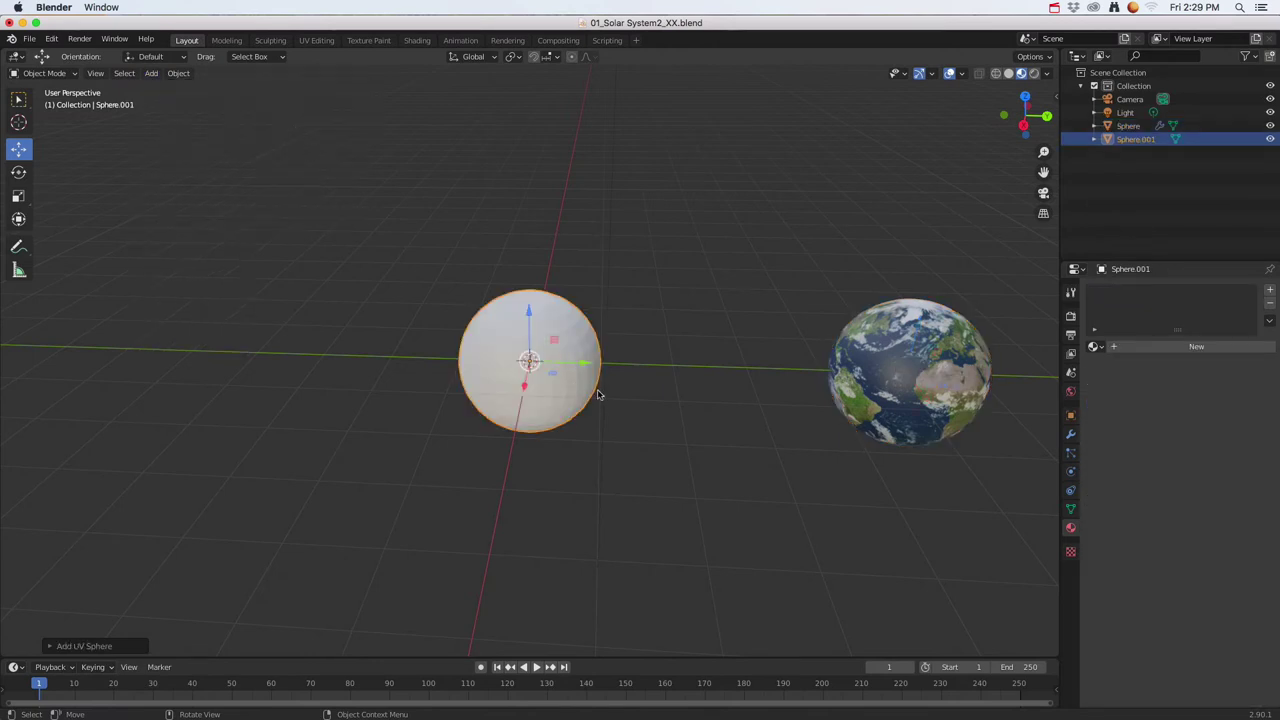
pyautogui.press('s')
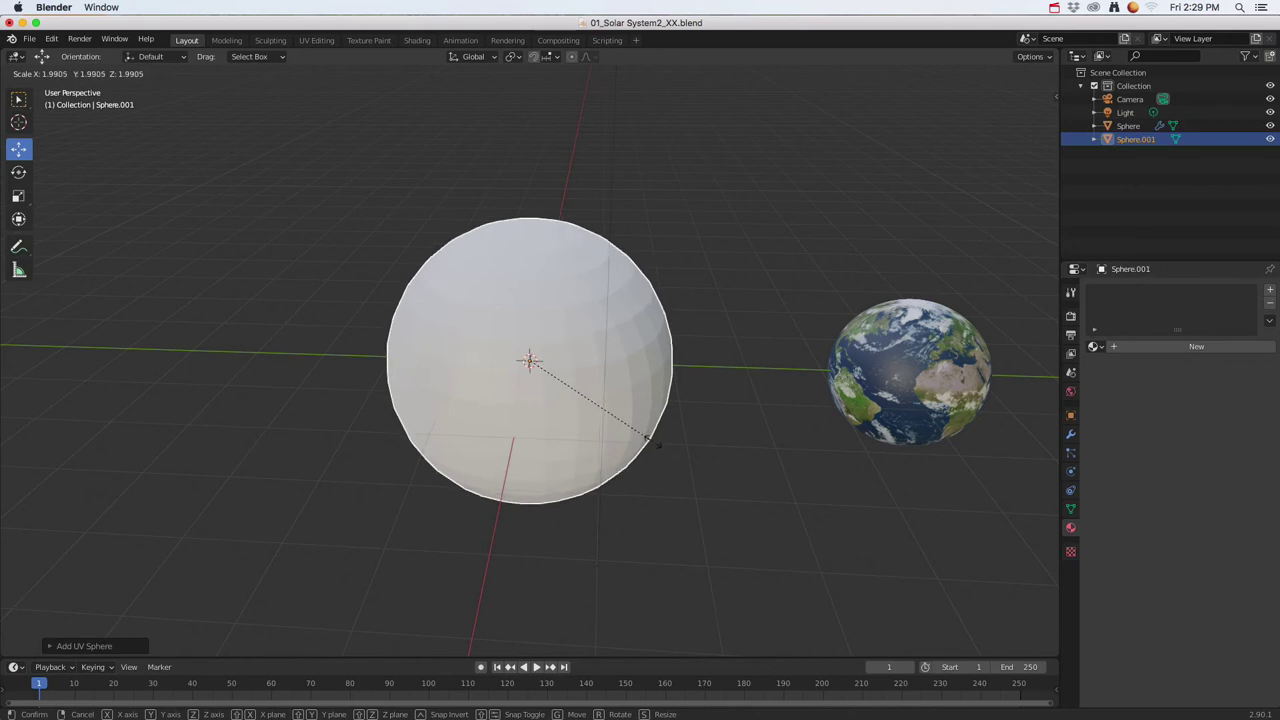
pyautogui.click(652, 441)
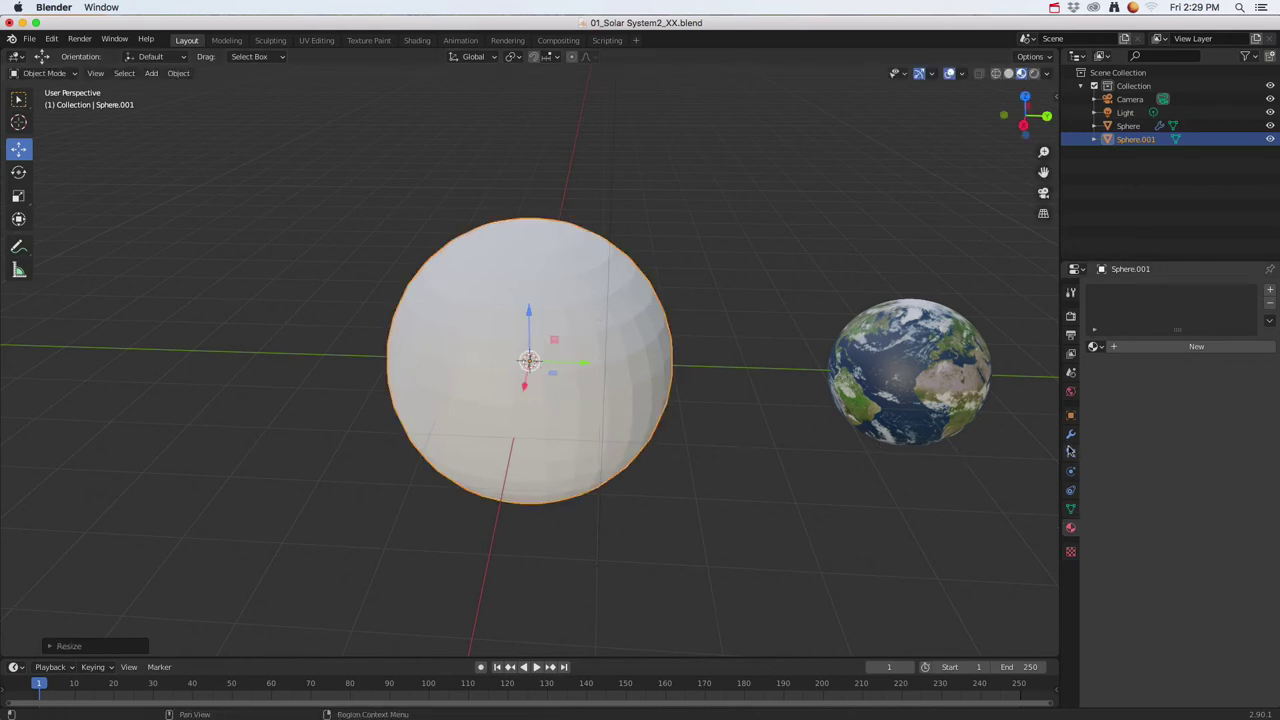
# Give the large central sphere a Subdivision Surface modifier with viewport and render levels of 3
pyautogui.click(1070, 434)
pyautogui.click(1108, 291)
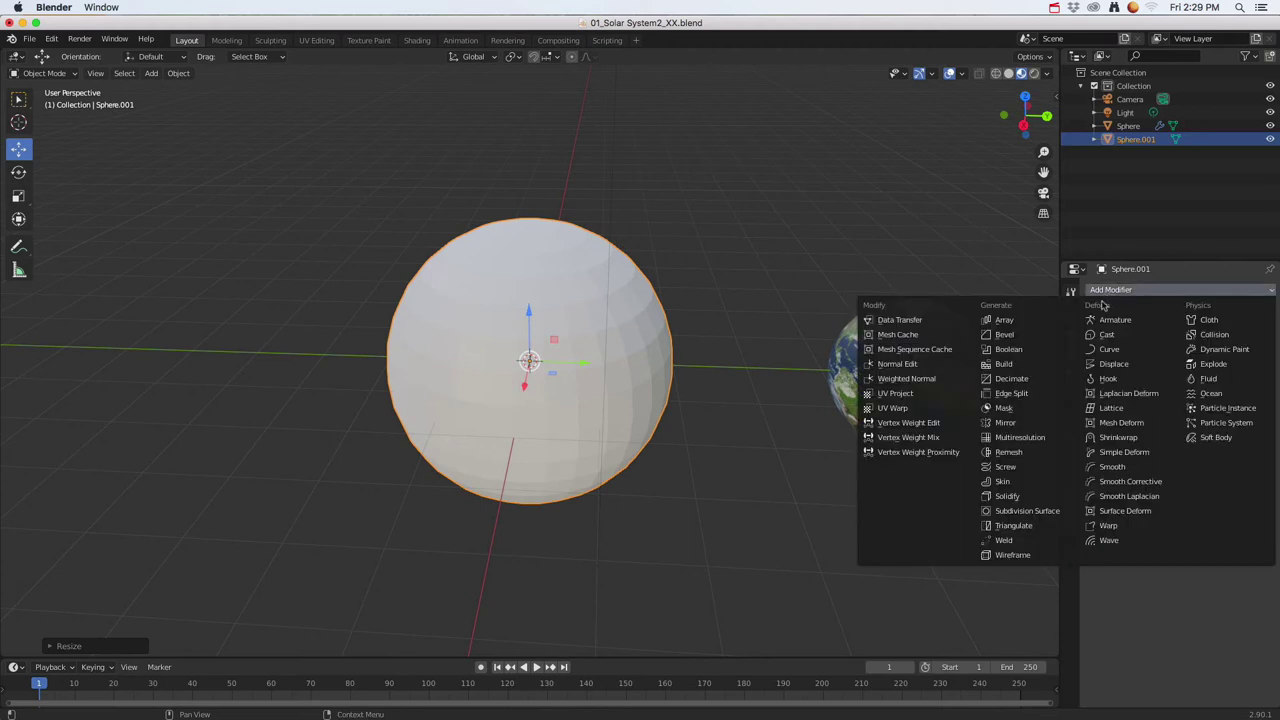
pyautogui.click(1013, 513)
pyautogui.click(1257, 352)
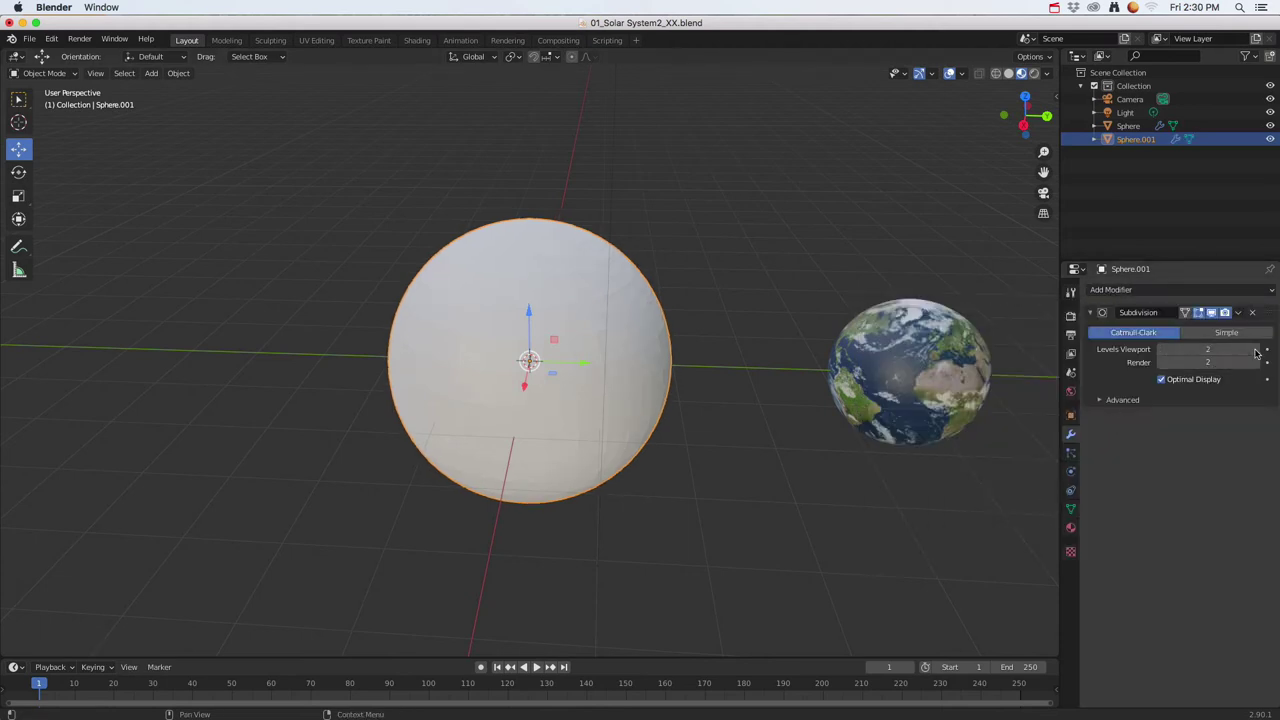
pyautogui.click(1257, 352)
pyautogui.click(1257, 364)
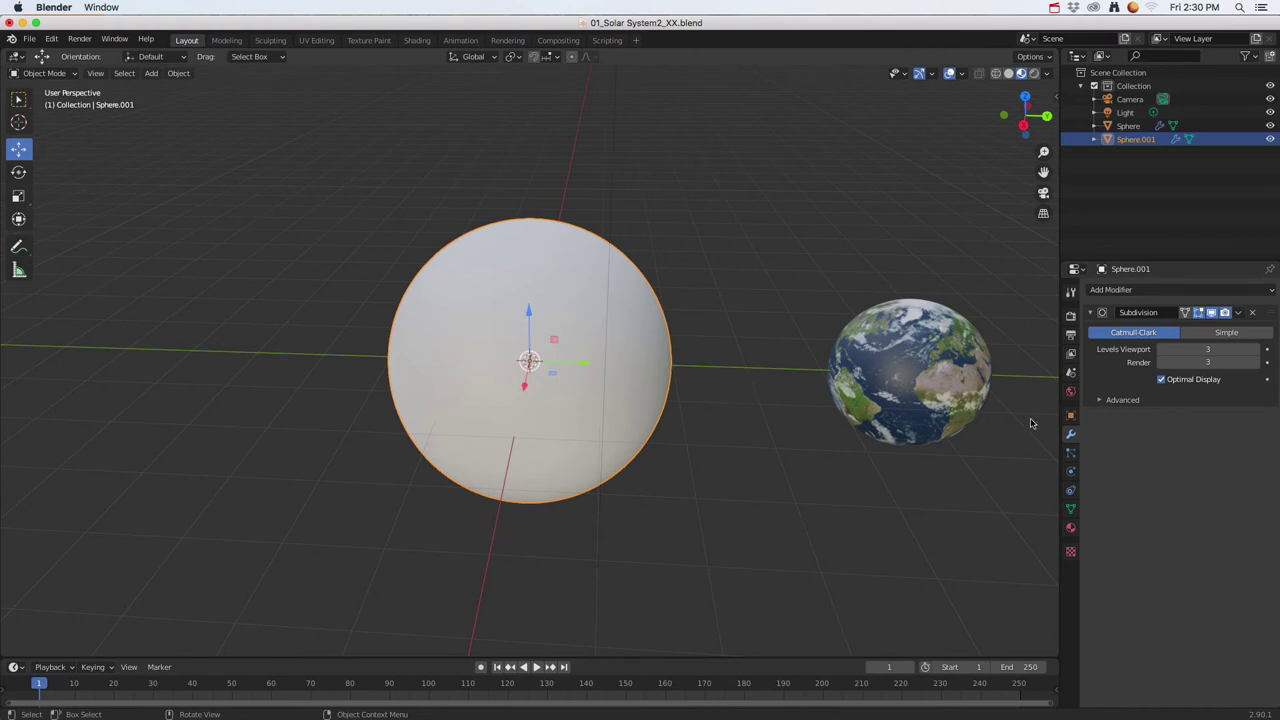
# Give the large central sphere a new material with an Image Texture base color, loading jupeqb.jpg from the textures folder
pyautogui.click(1071, 531)
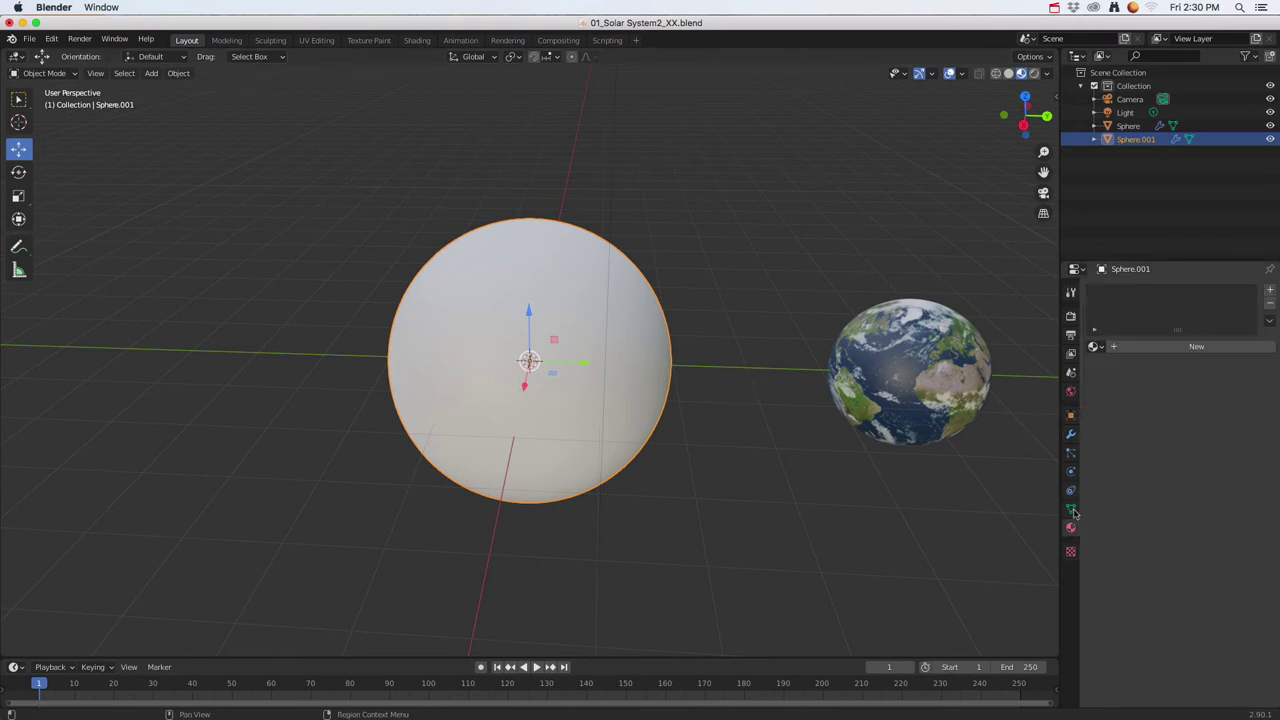
pyautogui.click(1138, 349)
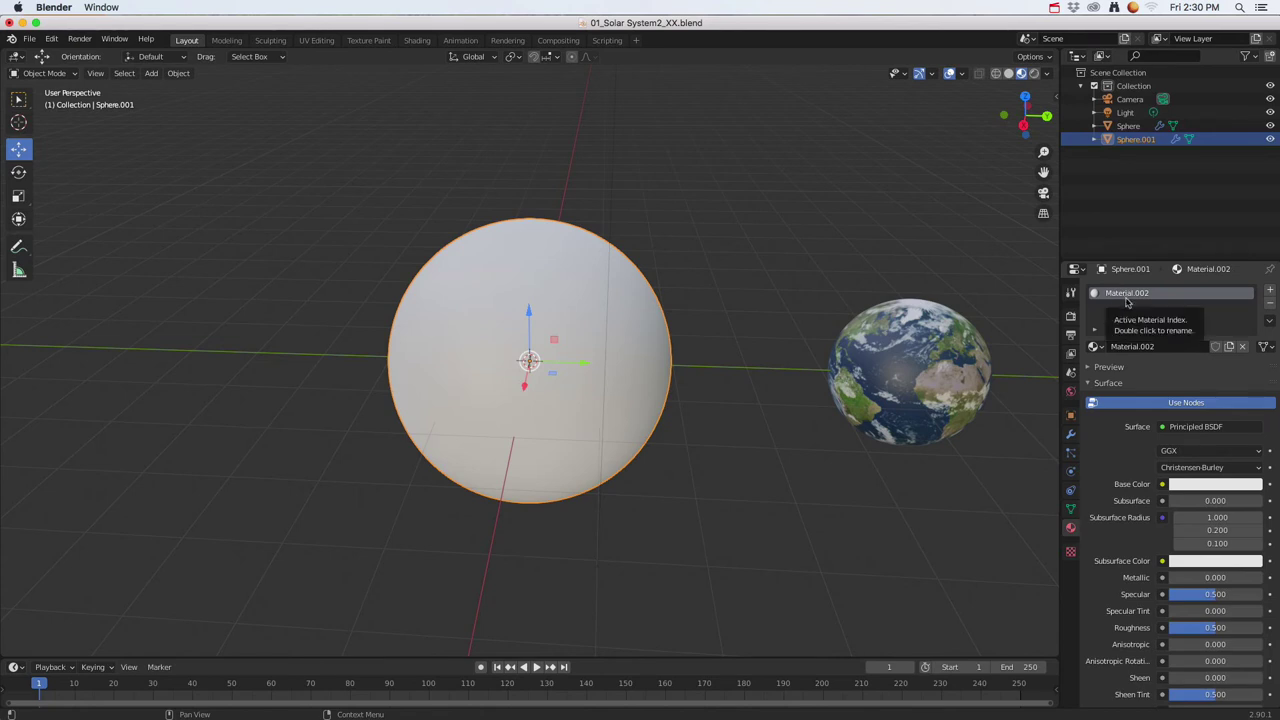
pyautogui.click(1162, 484)
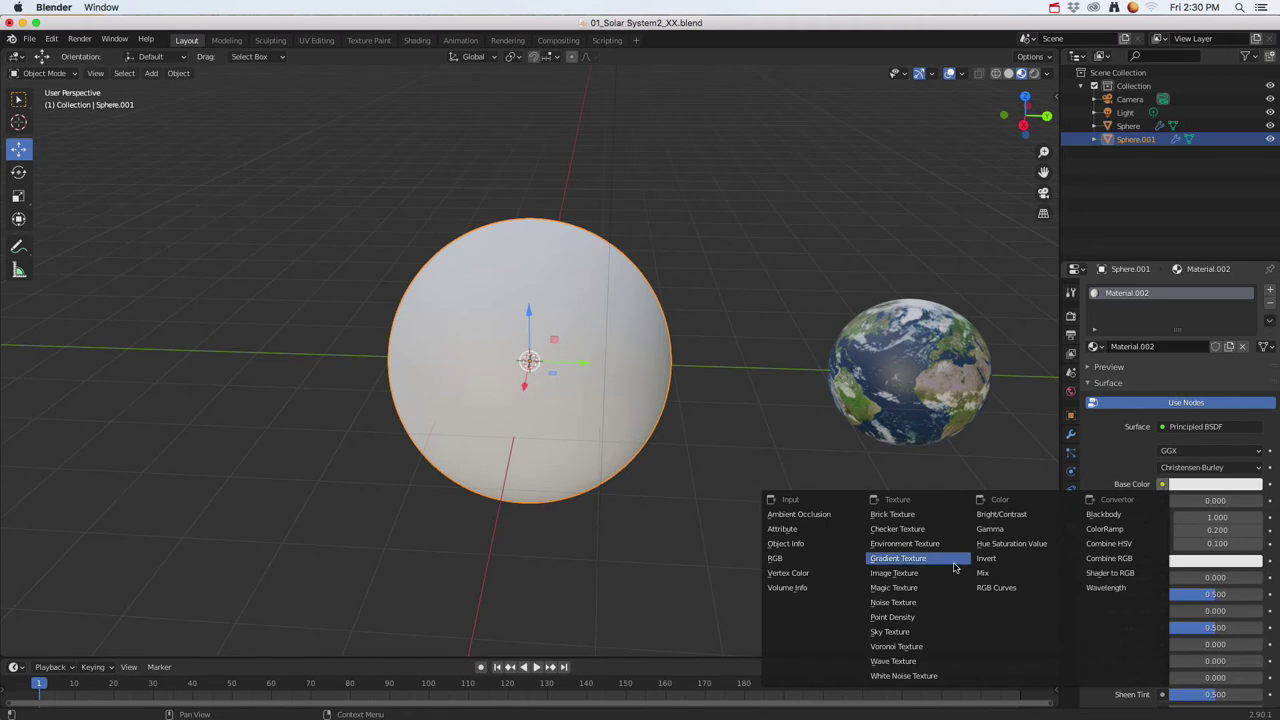
pyautogui.click(893, 574)
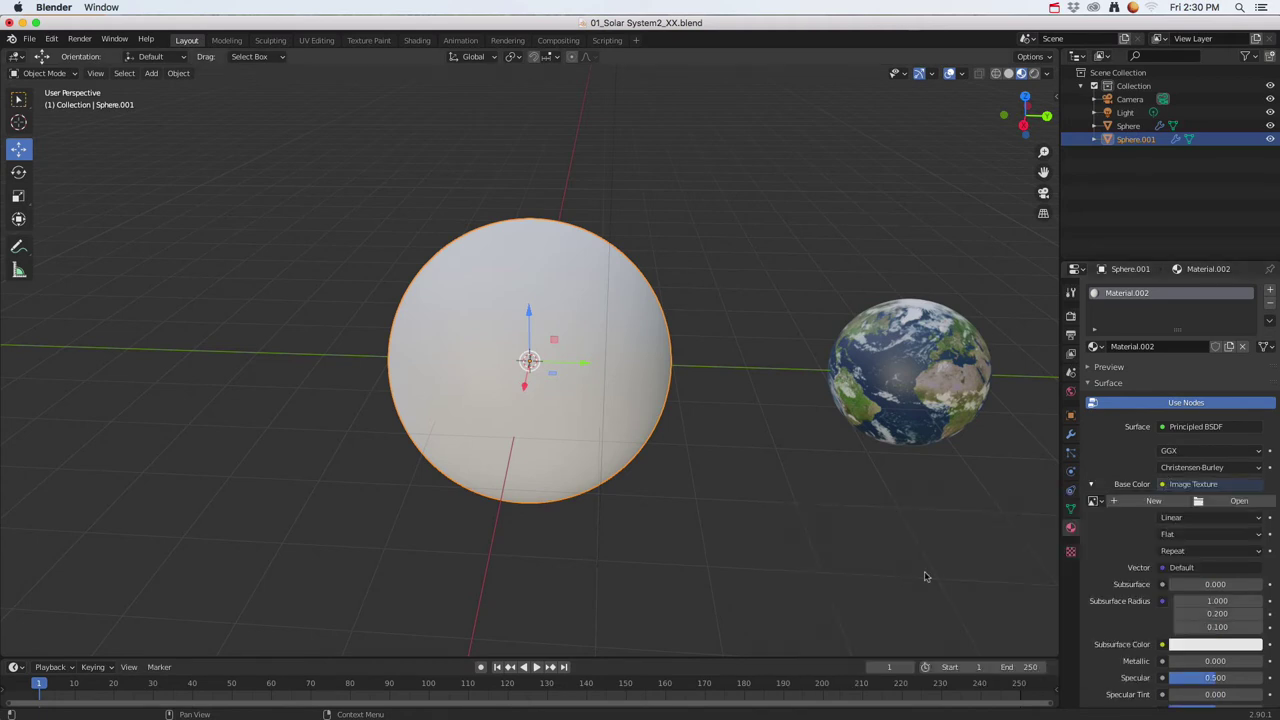
pyautogui.click(1220, 501)
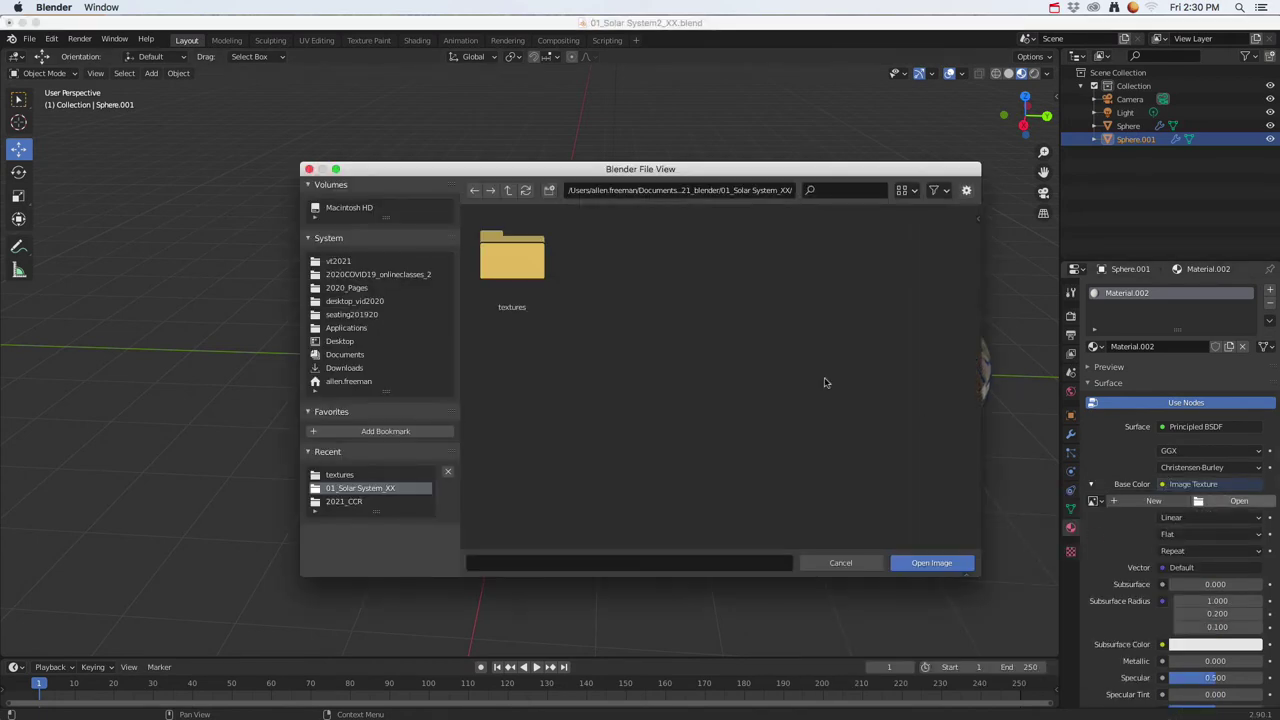
pyautogui.doubleClick(516, 262)
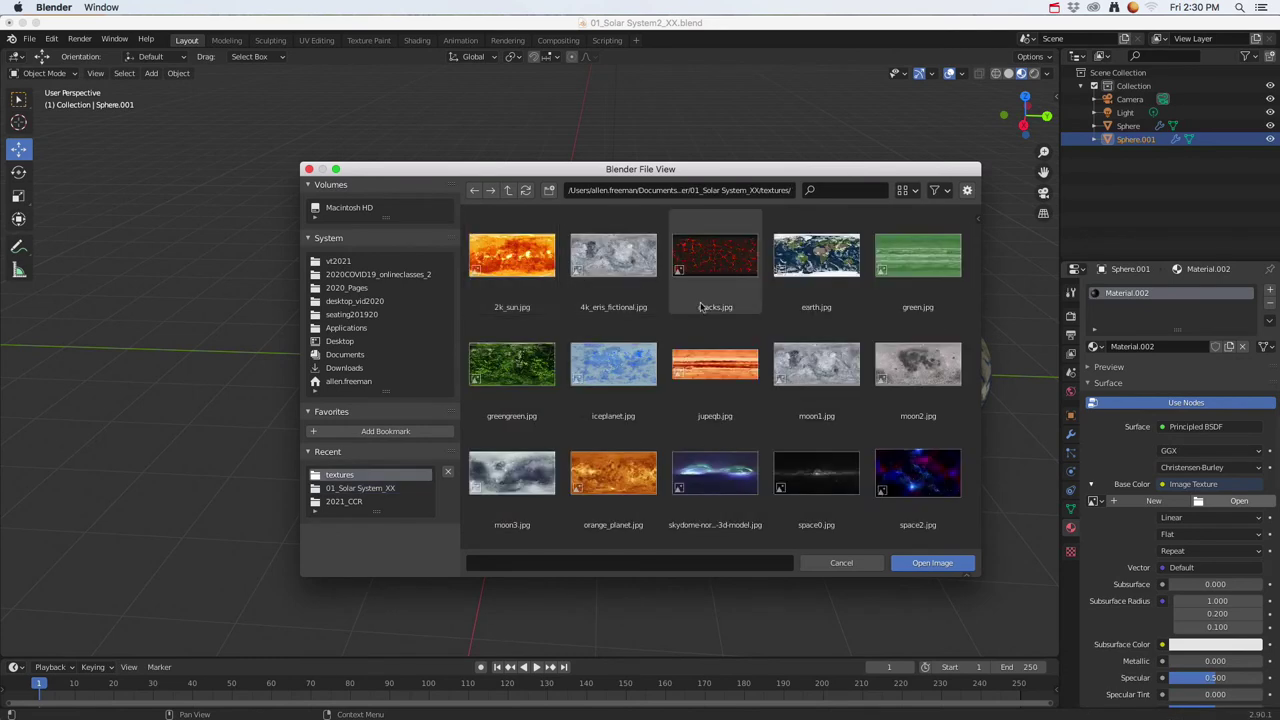
pyautogui.click(716, 366)
pyautogui.click(932, 564)
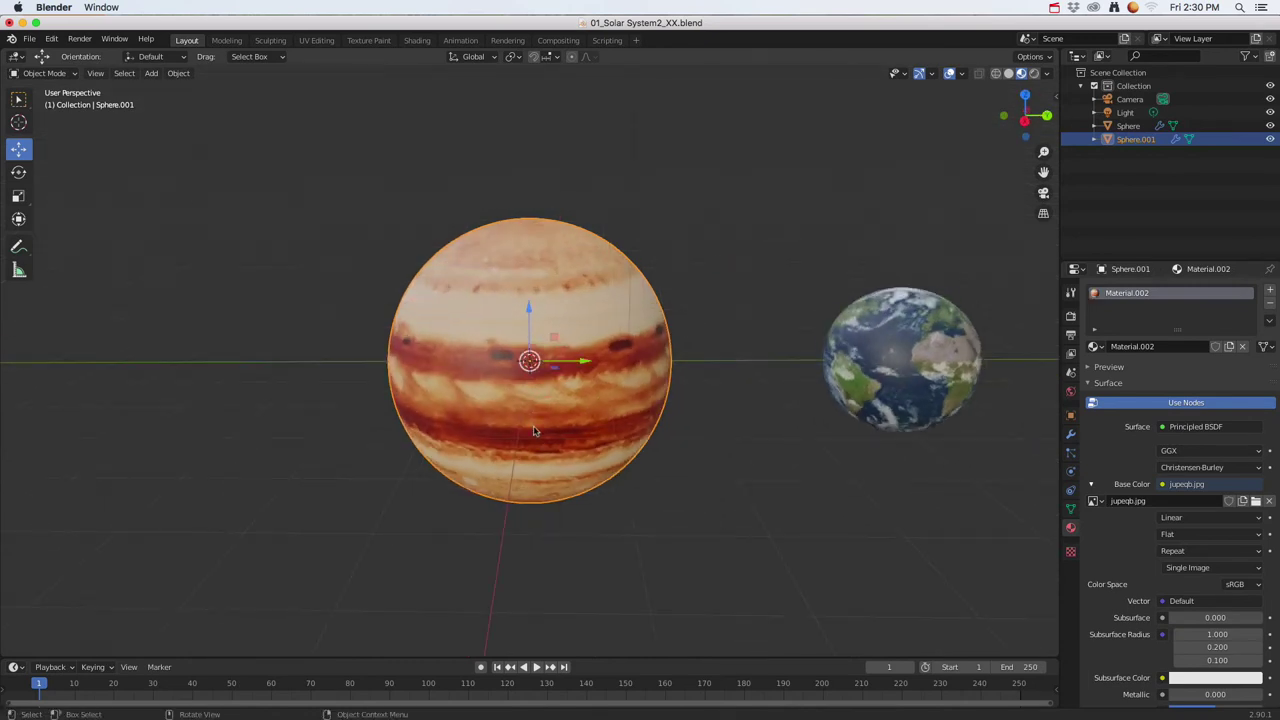
# Move the Jupiter-textured sphere along the positive Y axis until it sits well beyond the earth sphere
pyautogui.scroll(-4, 541, 432)
pyautogui.moveTo(583, 361); pyautogui.dragTo(948, 376)
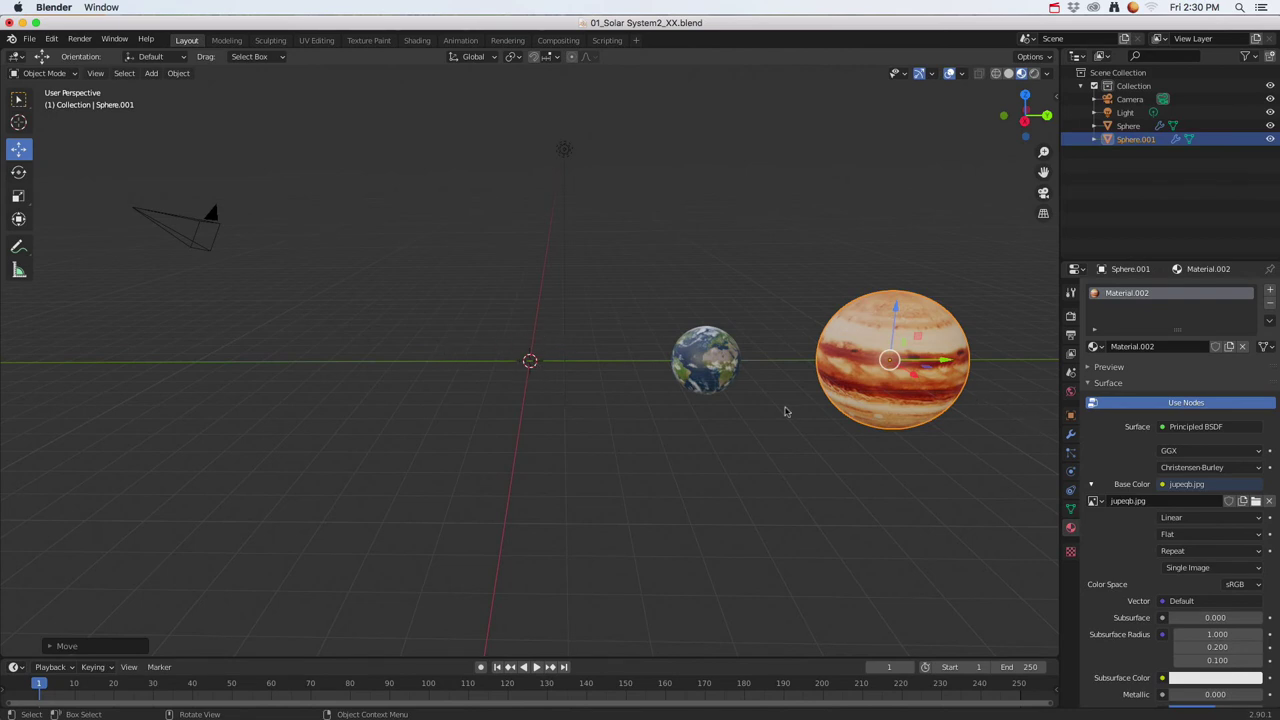
pyautogui.moveTo(576, 391); pyautogui.dragTo(585, 399, button='middle')
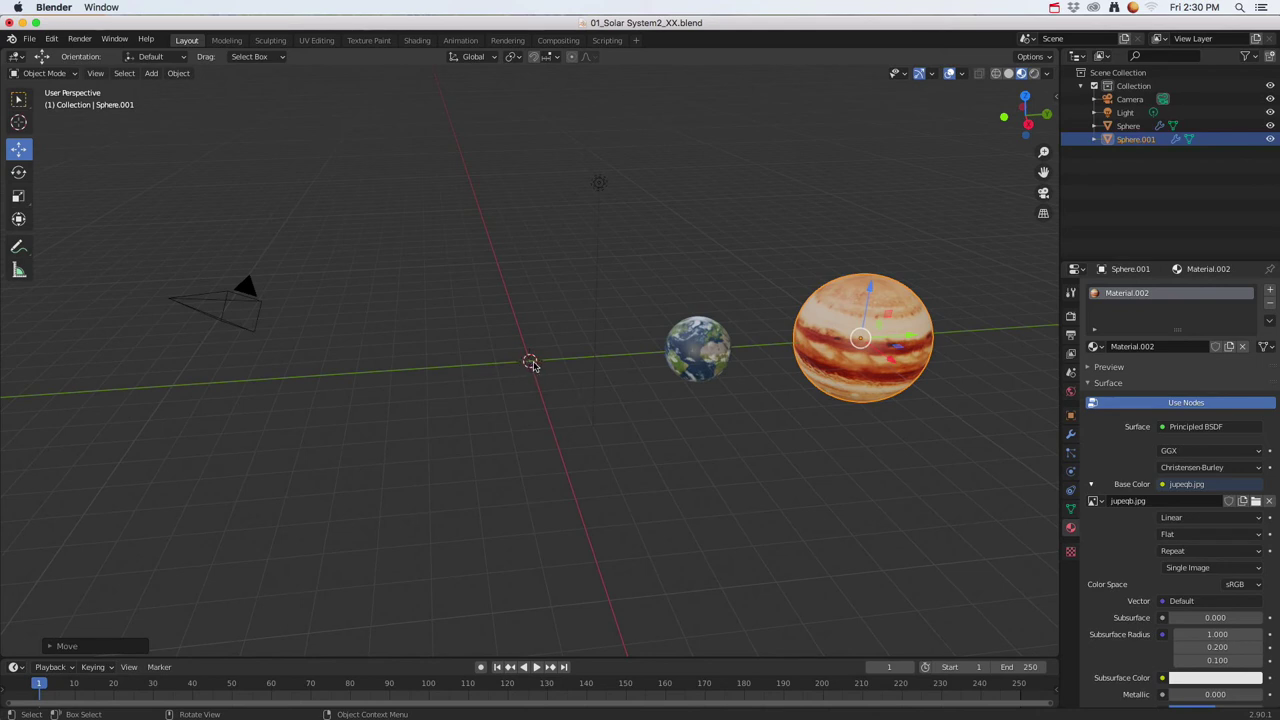
# Add a third UV sphere at the world origin and scale it up until it appears slightly larger than the Jupiter sphere
pyautogui.click(151, 73)
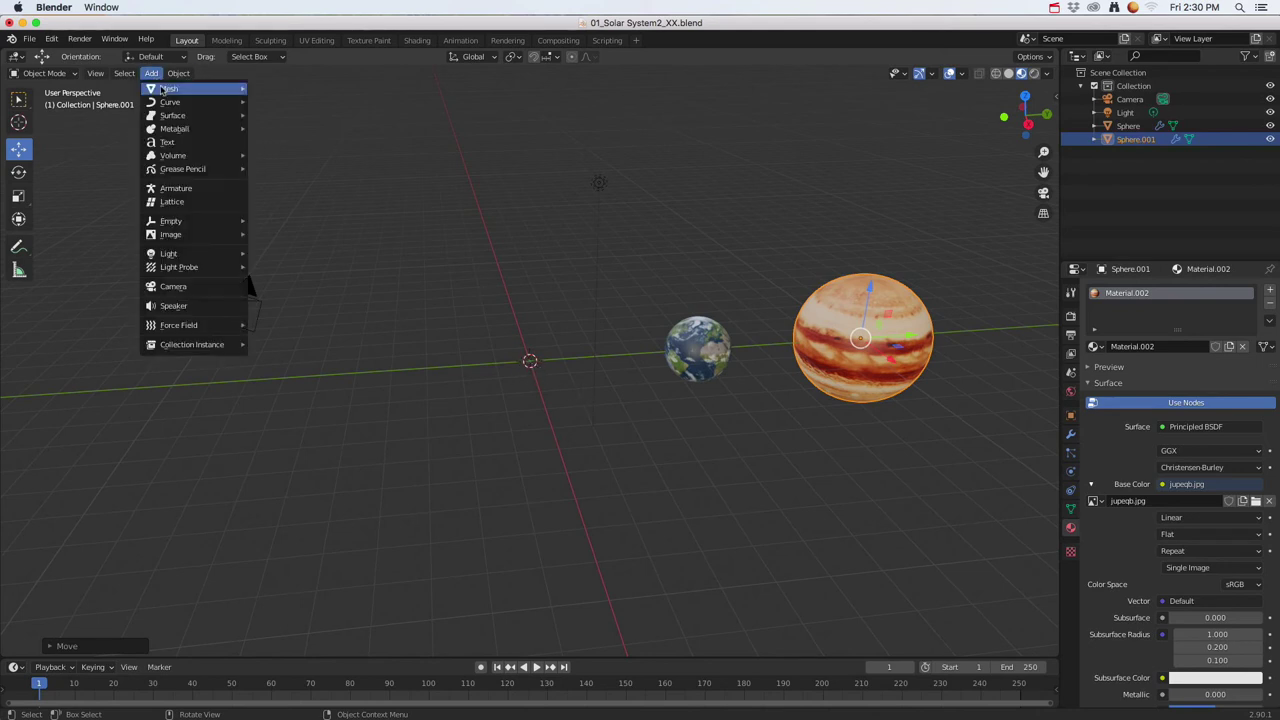
pyautogui.moveTo(188, 92)
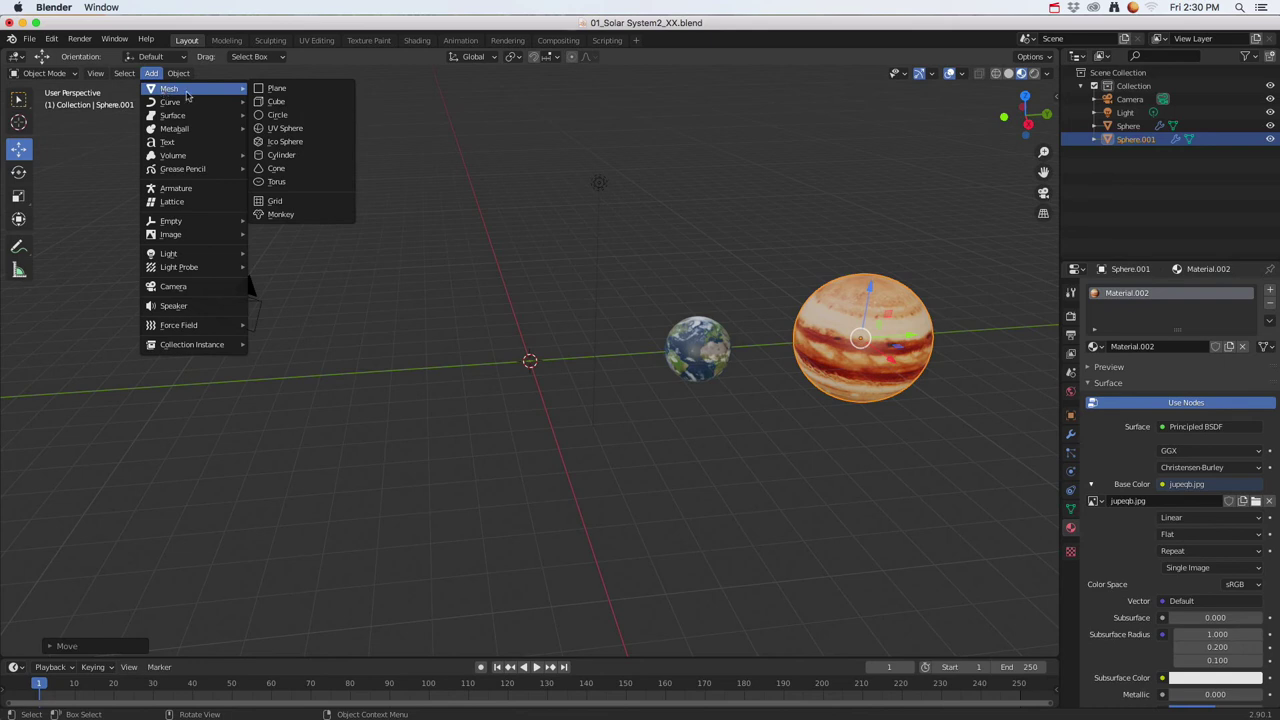
pyautogui.click(307, 134)
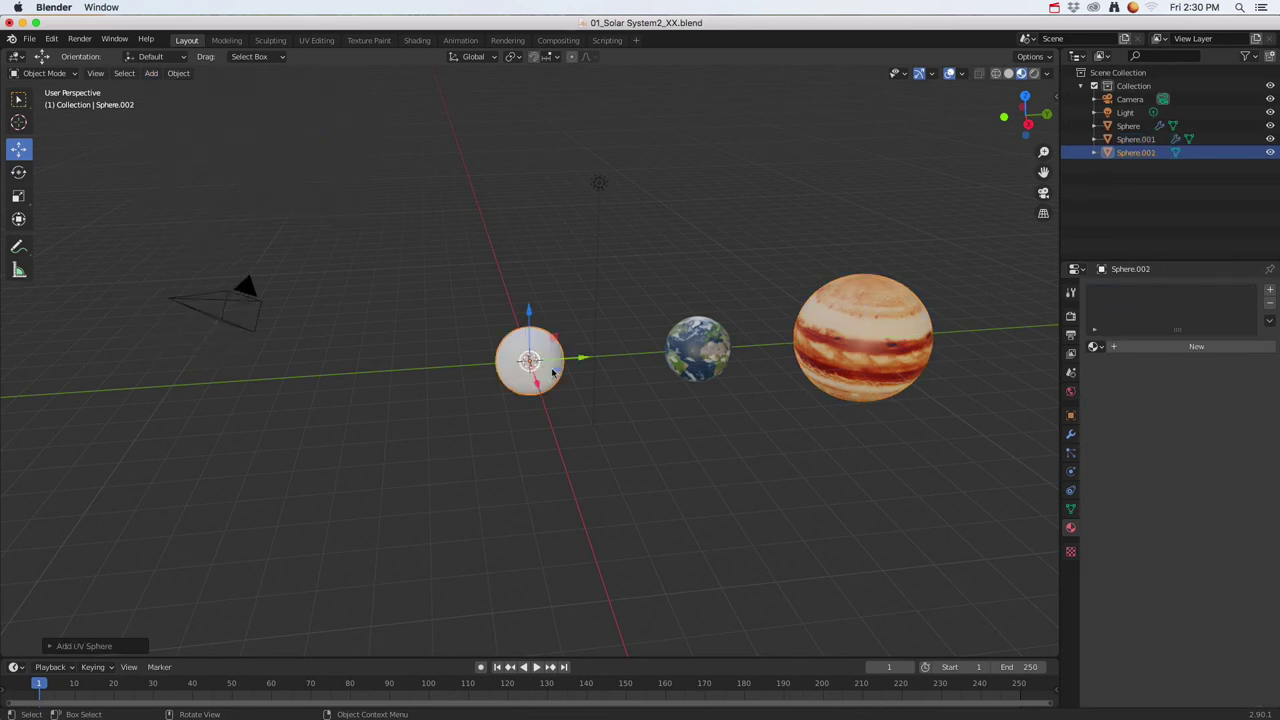
pyautogui.press('s')
pyautogui.click(618, 404)
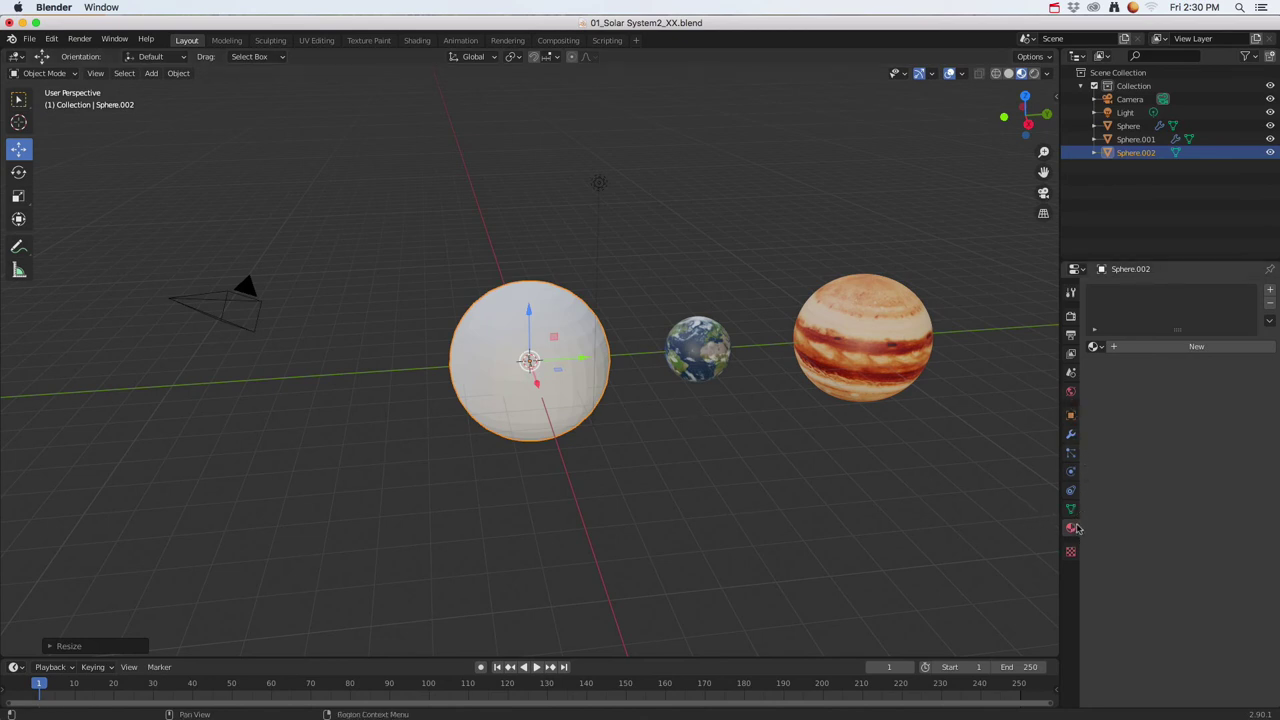
# Give the new central sphere a Subdivision Surface modifier with viewport and render levels of 3
pyautogui.click(1071, 435)
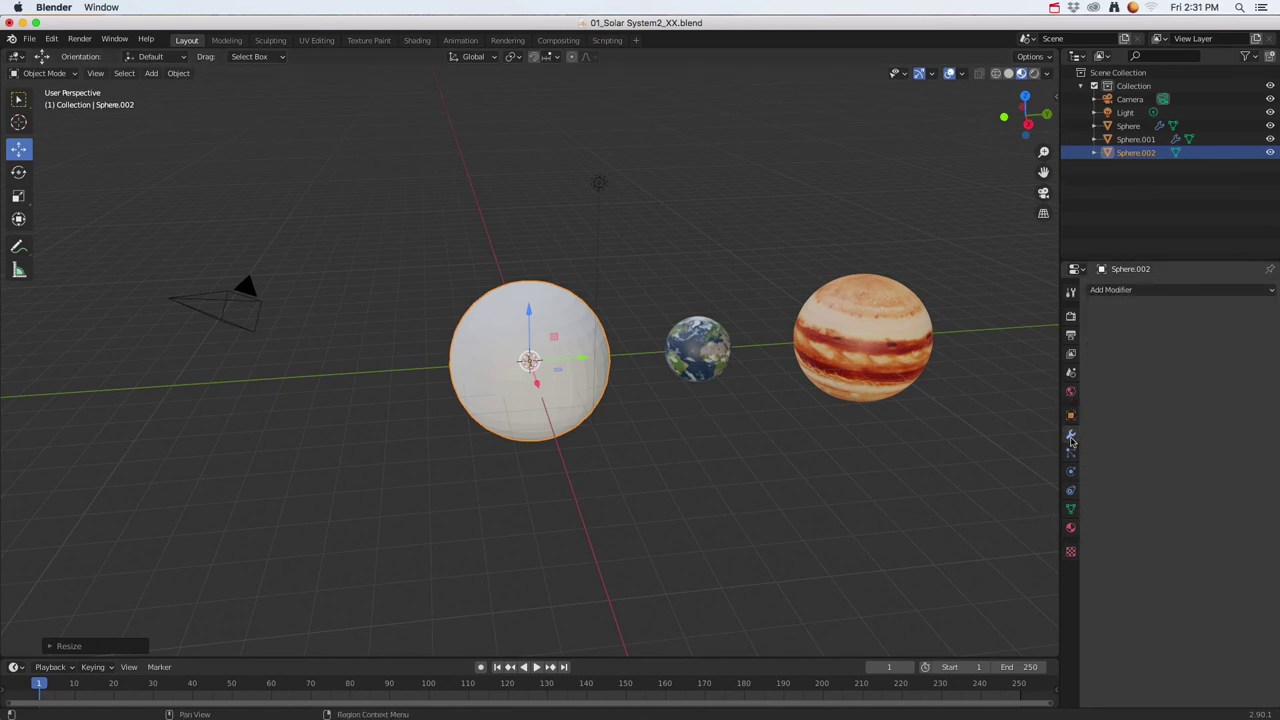
pyautogui.click(1127, 290)
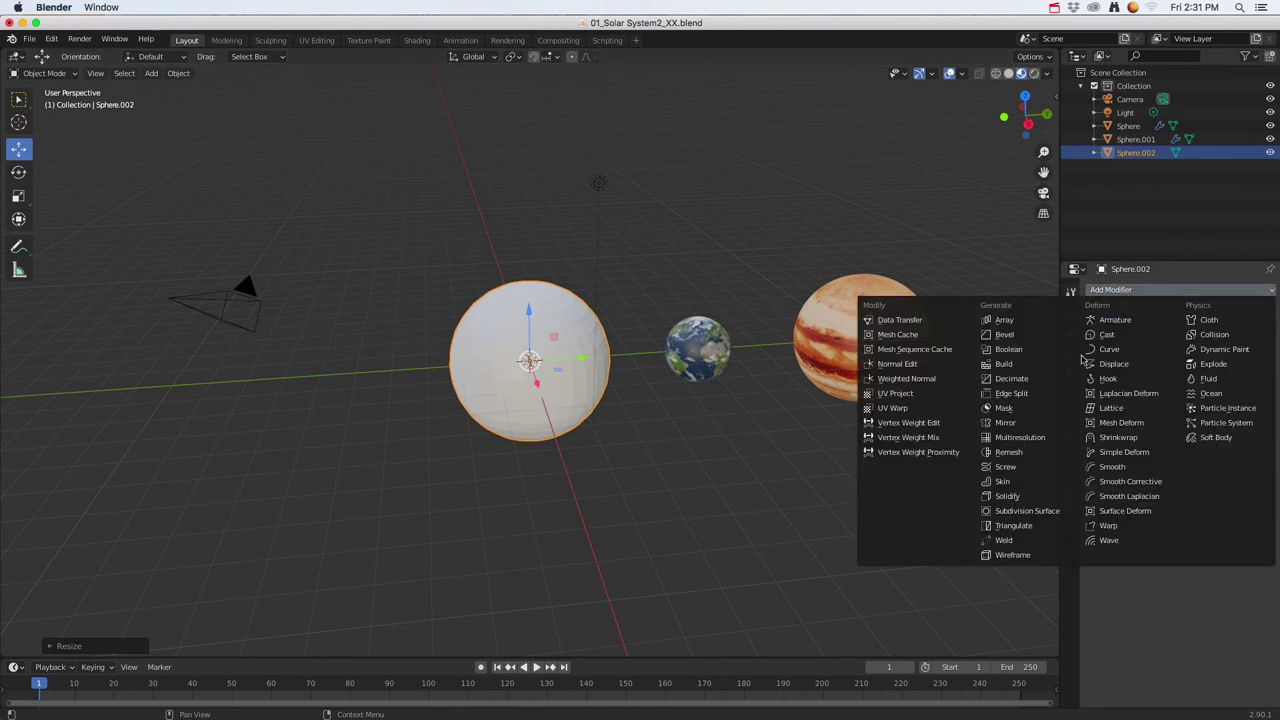
pyautogui.click(1012, 512)
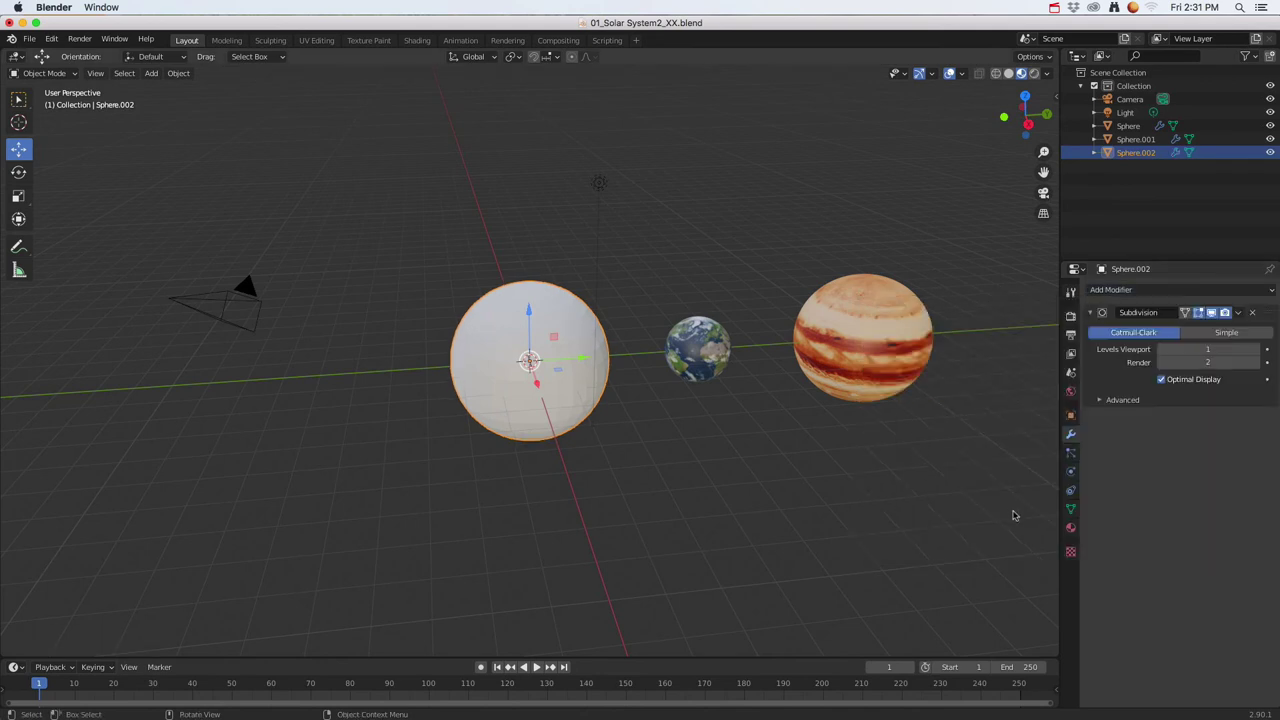
pyautogui.click(1255, 349)
pyautogui.click(1255, 349)
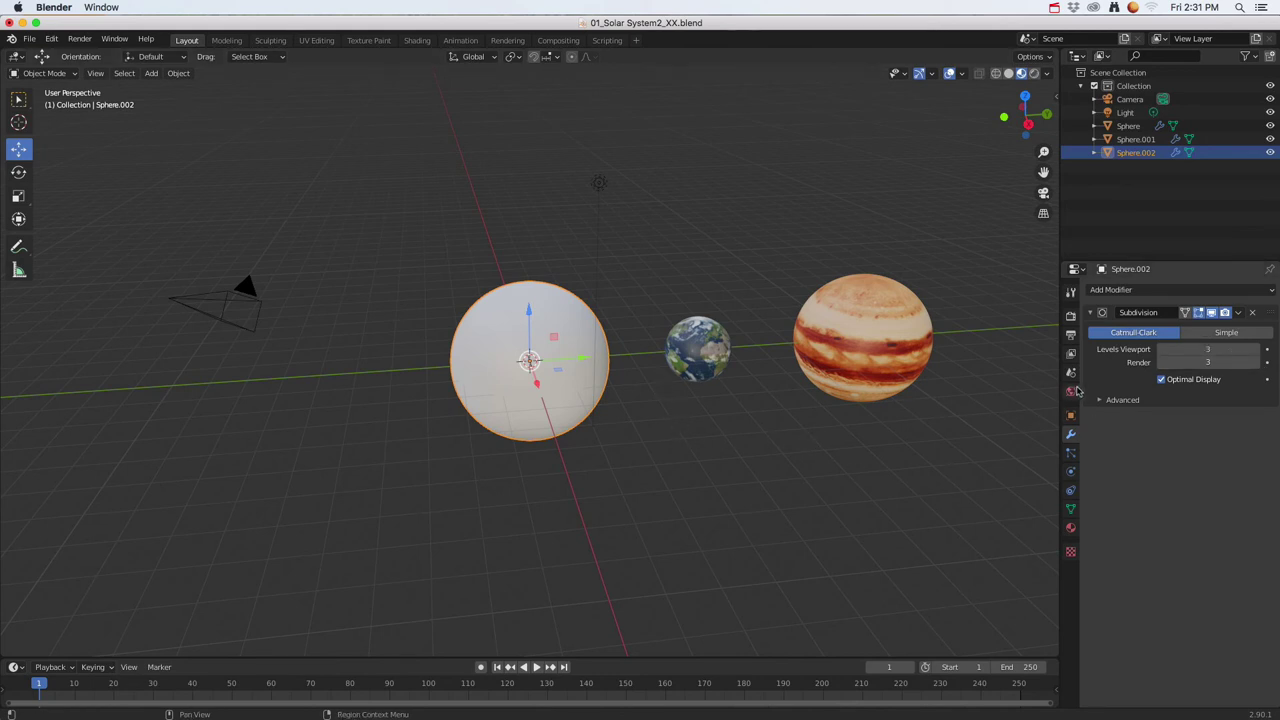
# Create a new material for the central sphere and change its surface shader to Emission
pyautogui.click(1070, 527)
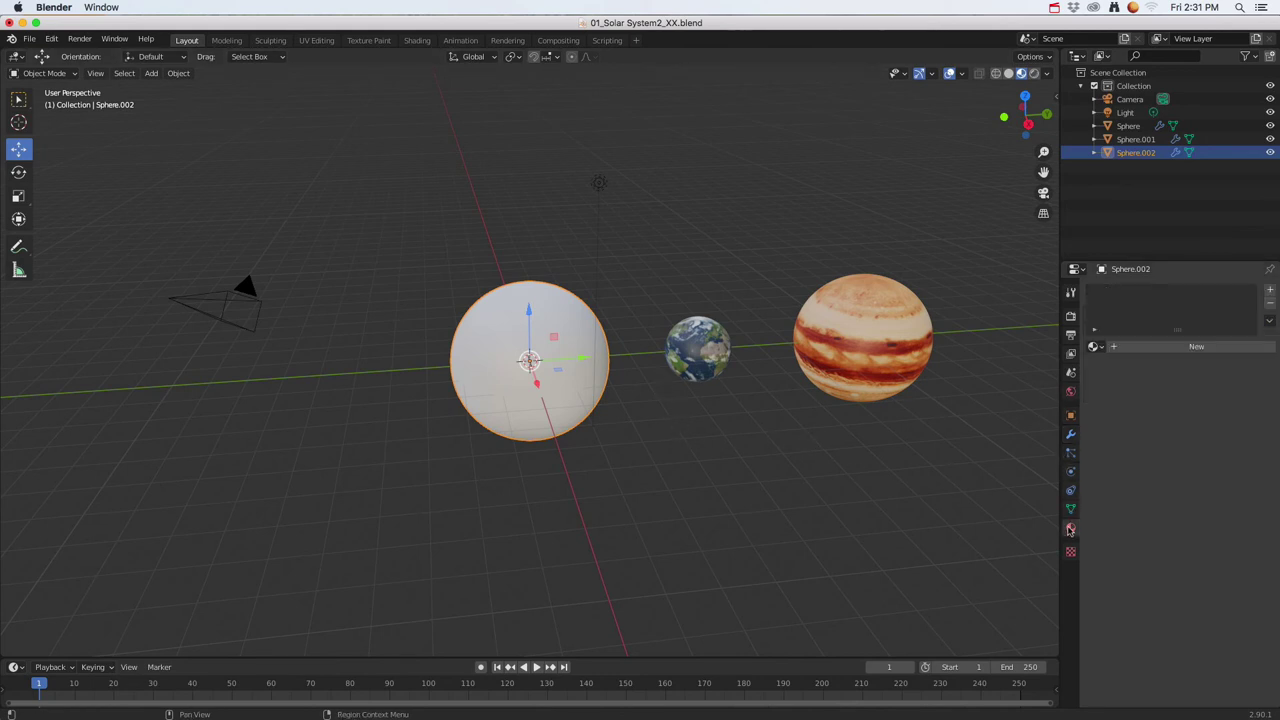
pyautogui.click(1133, 348)
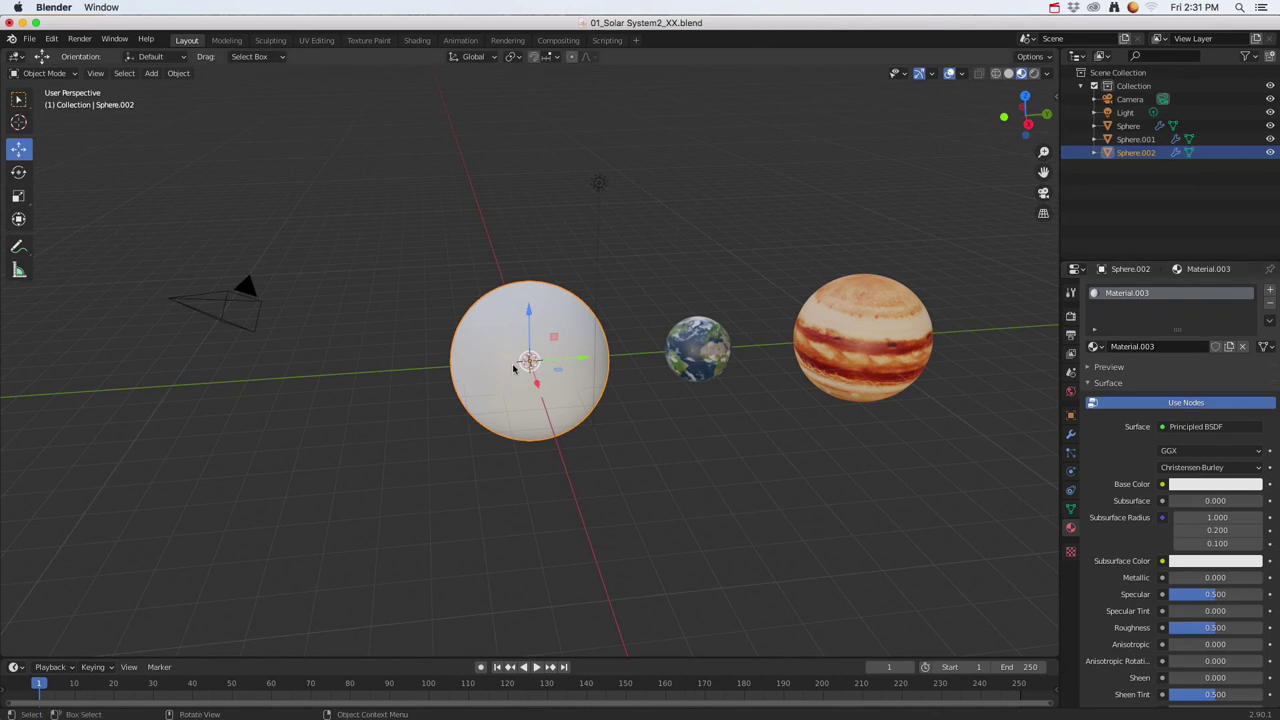
pyautogui.moveTo(590, 392); pyautogui.dragTo(573, 401, button='middle')
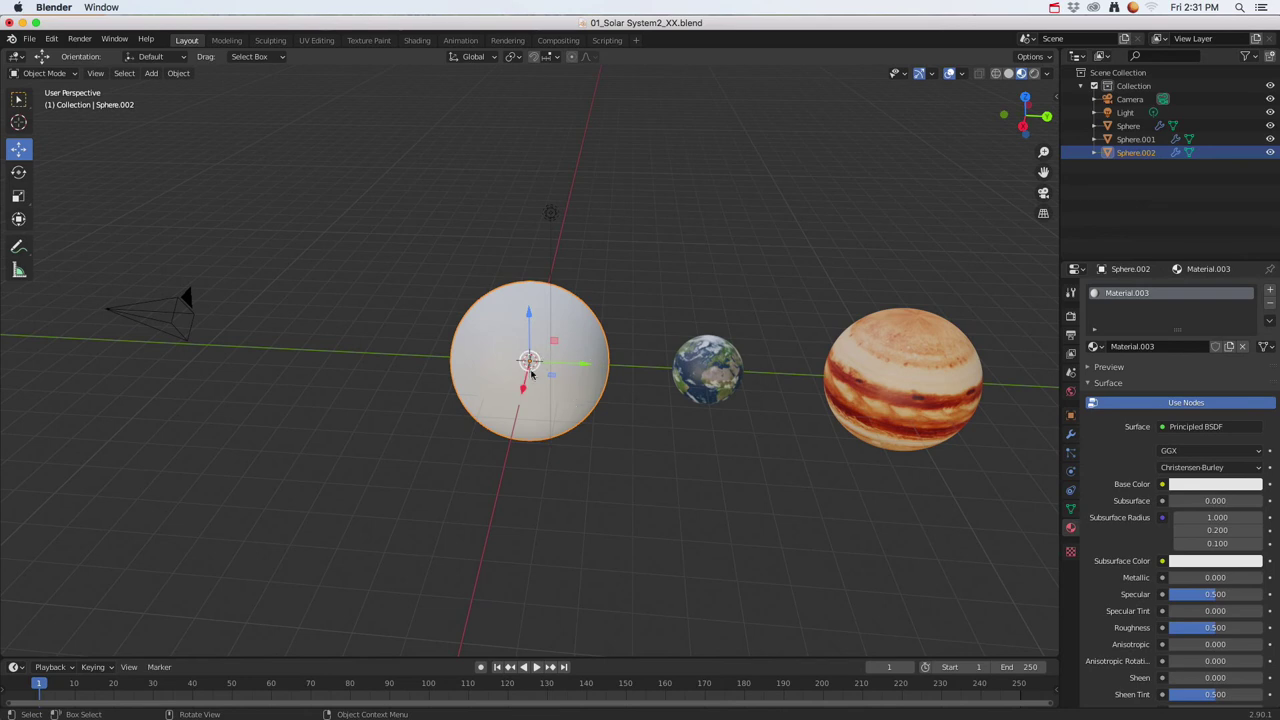
pyautogui.click(1192, 428)
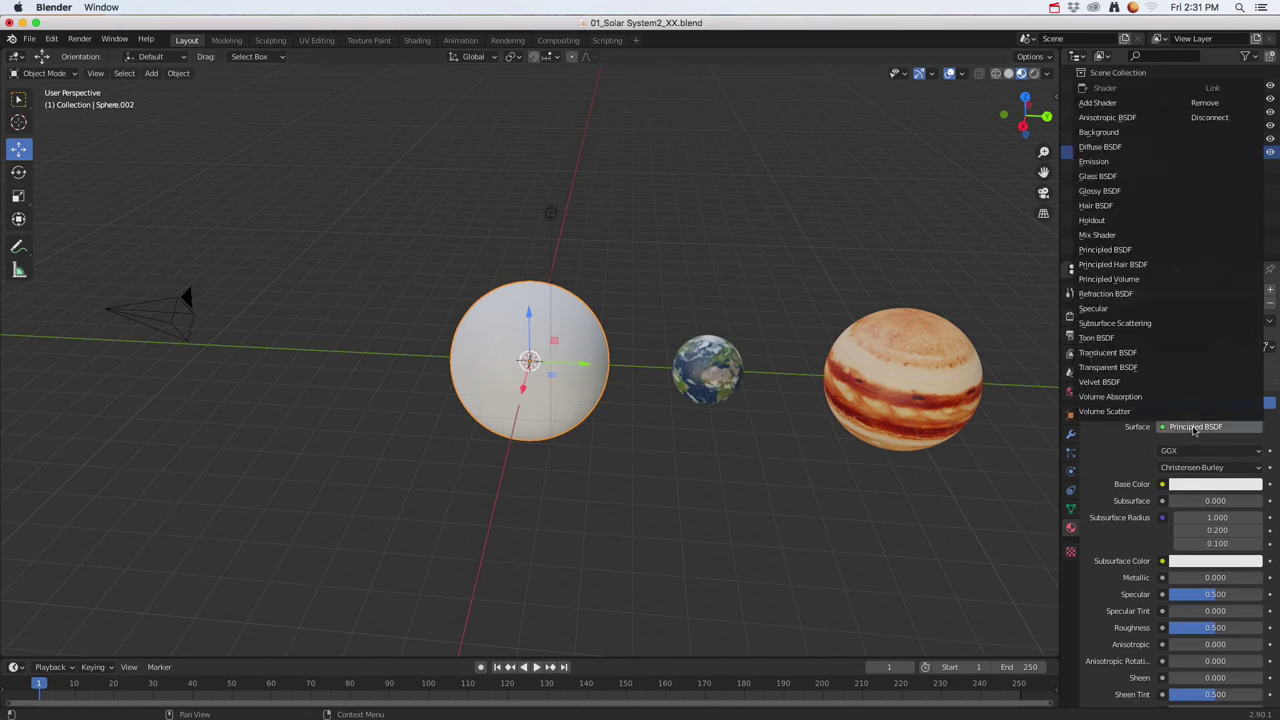
pyautogui.click(1095, 162)
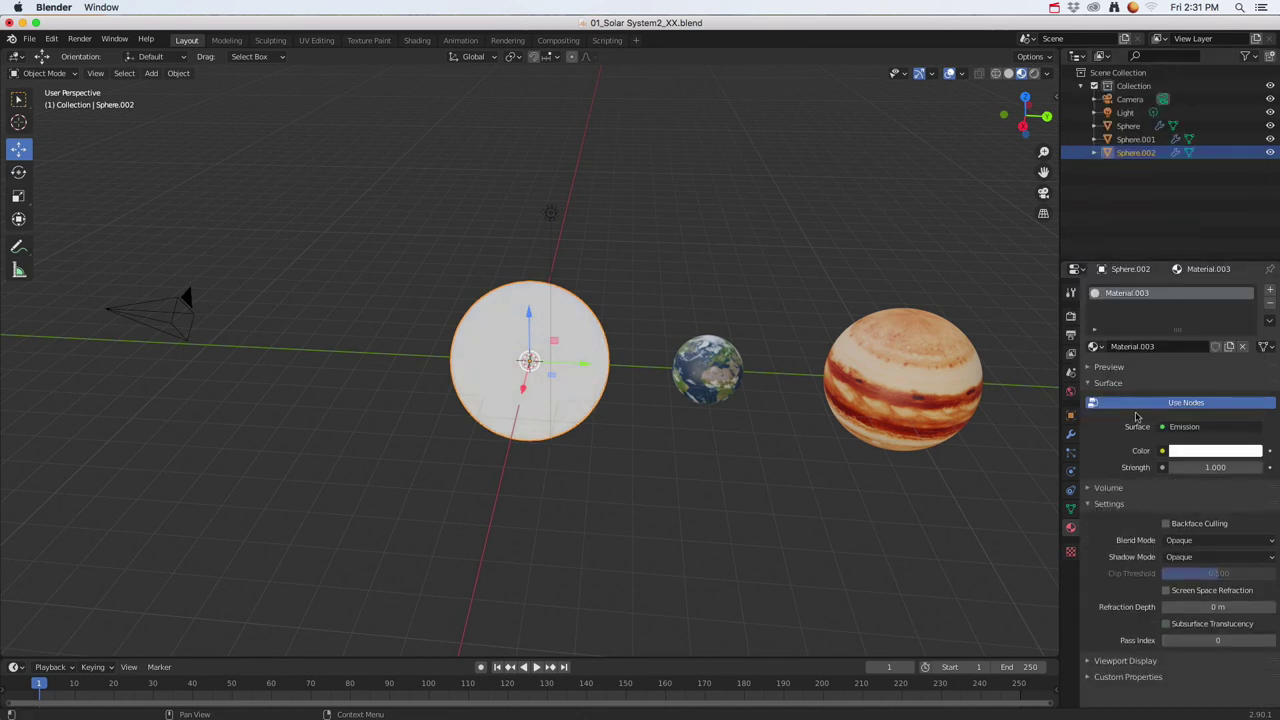
# Set the central sphere's emission color to a warm golden yellow
pyautogui.click(1181, 452)
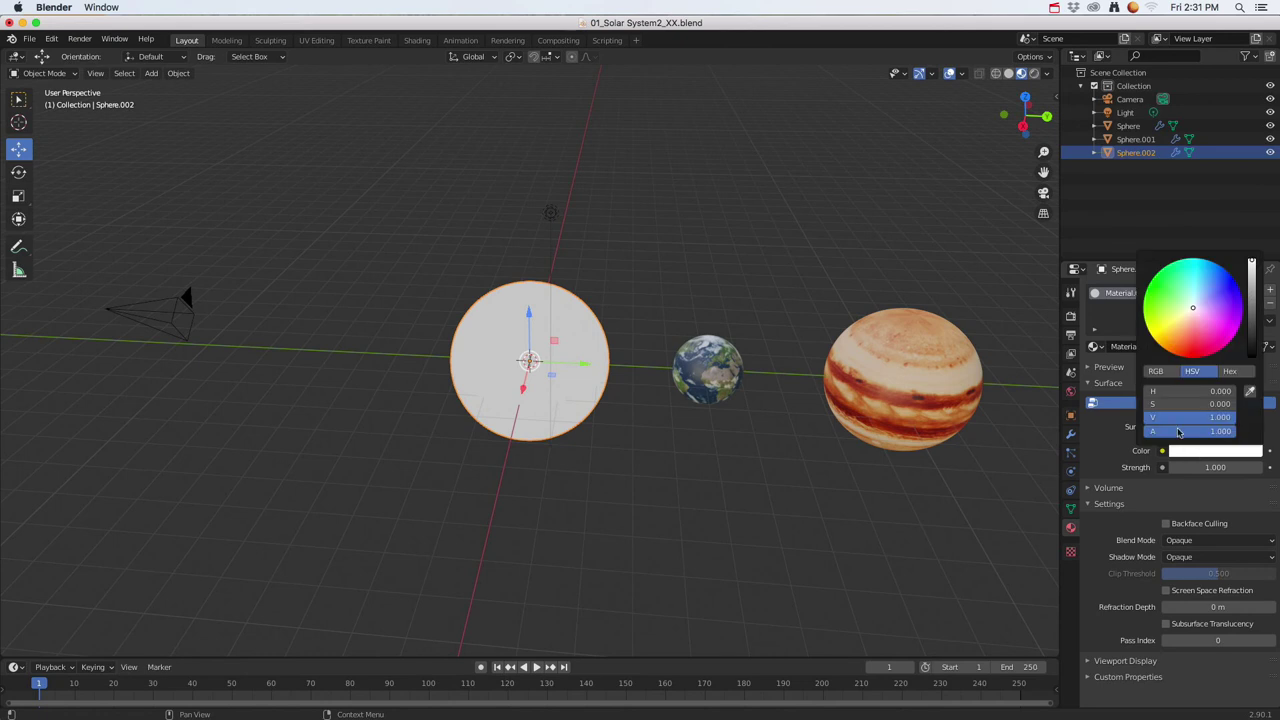
pyautogui.moveTo(1183, 325); pyautogui.dragTo(1166, 326)
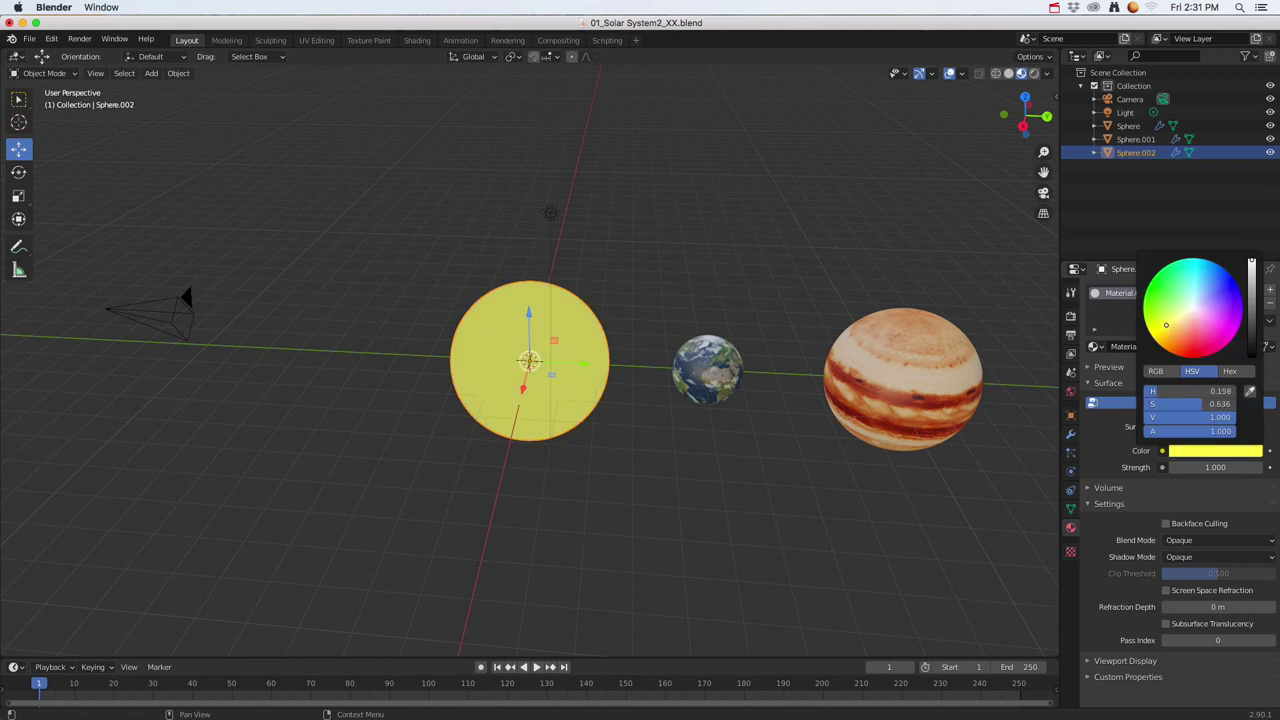
pyautogui.moveTo(529, 362); pyautogui.dragTo(600, 360, button='middle')
pyautogui.click(1187, 452)
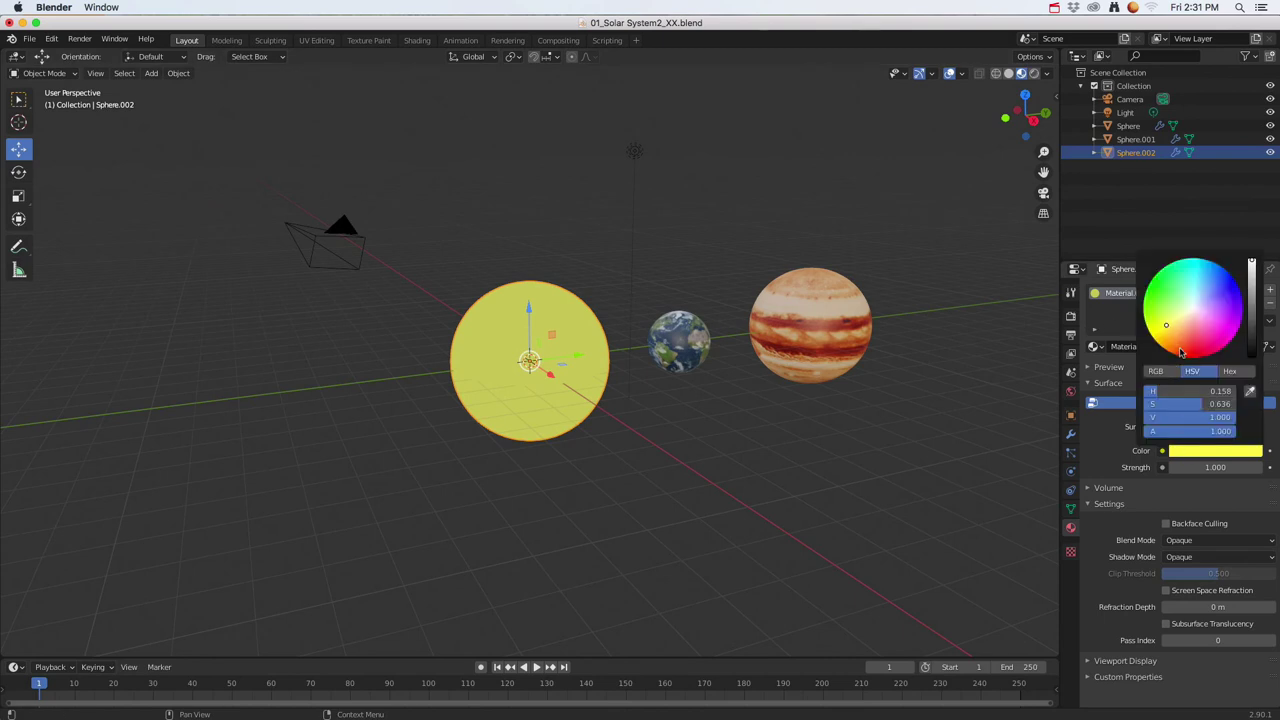
pyautogui.moveTo(1166, 326); pyautogui.dragTo(1172, 339)
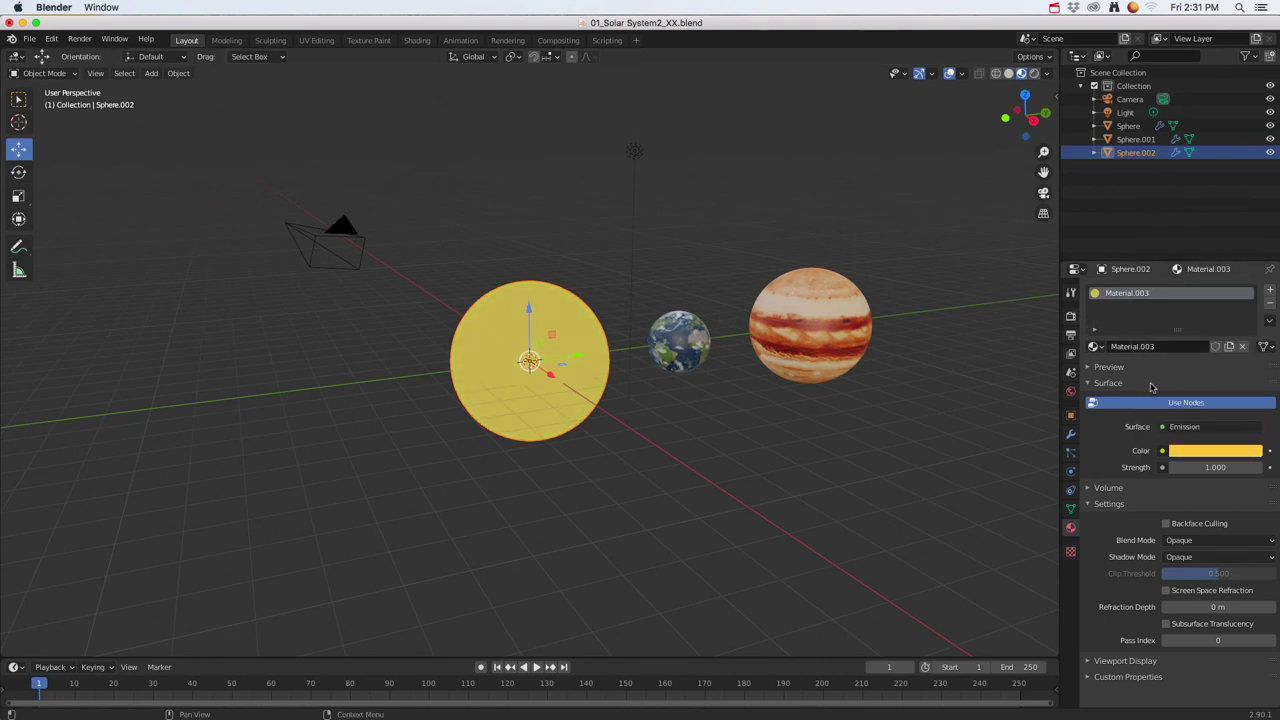
# Enable Bloom in the Eevee render settings and set the central sphere's emission strength to 20
pyautogui.click(1071, 317)
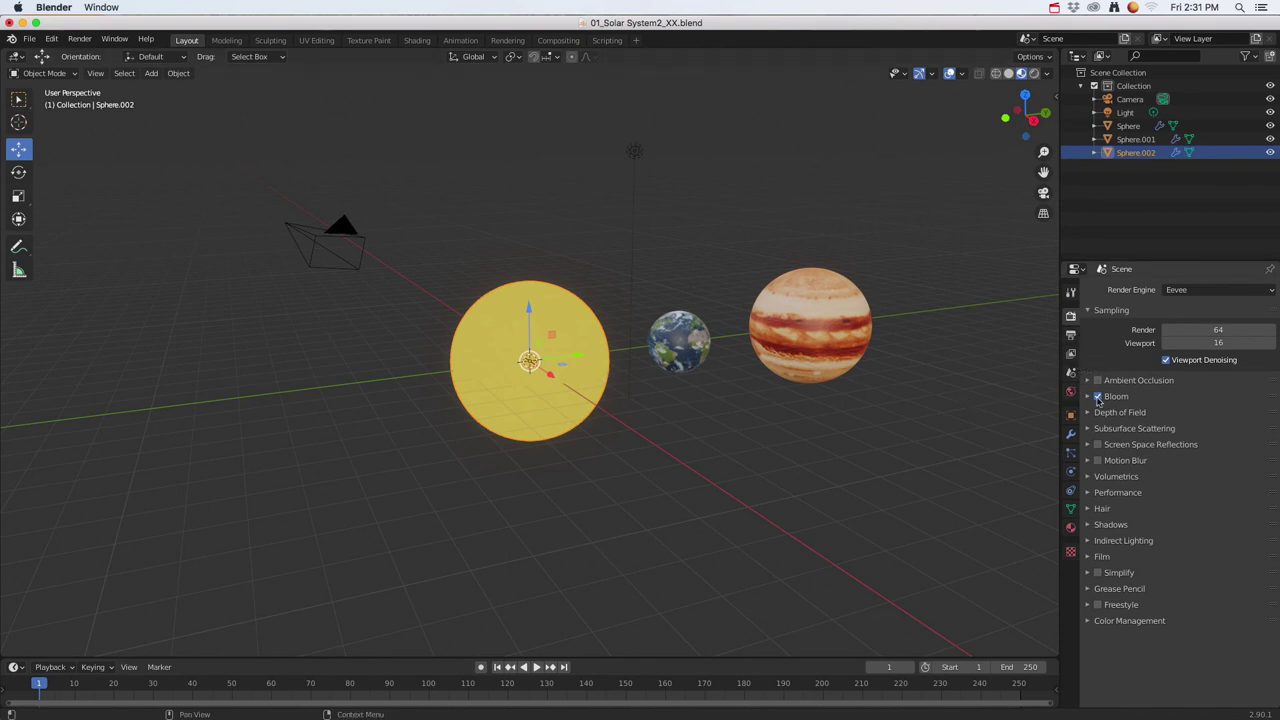
pyautogui.click(1071, 529)
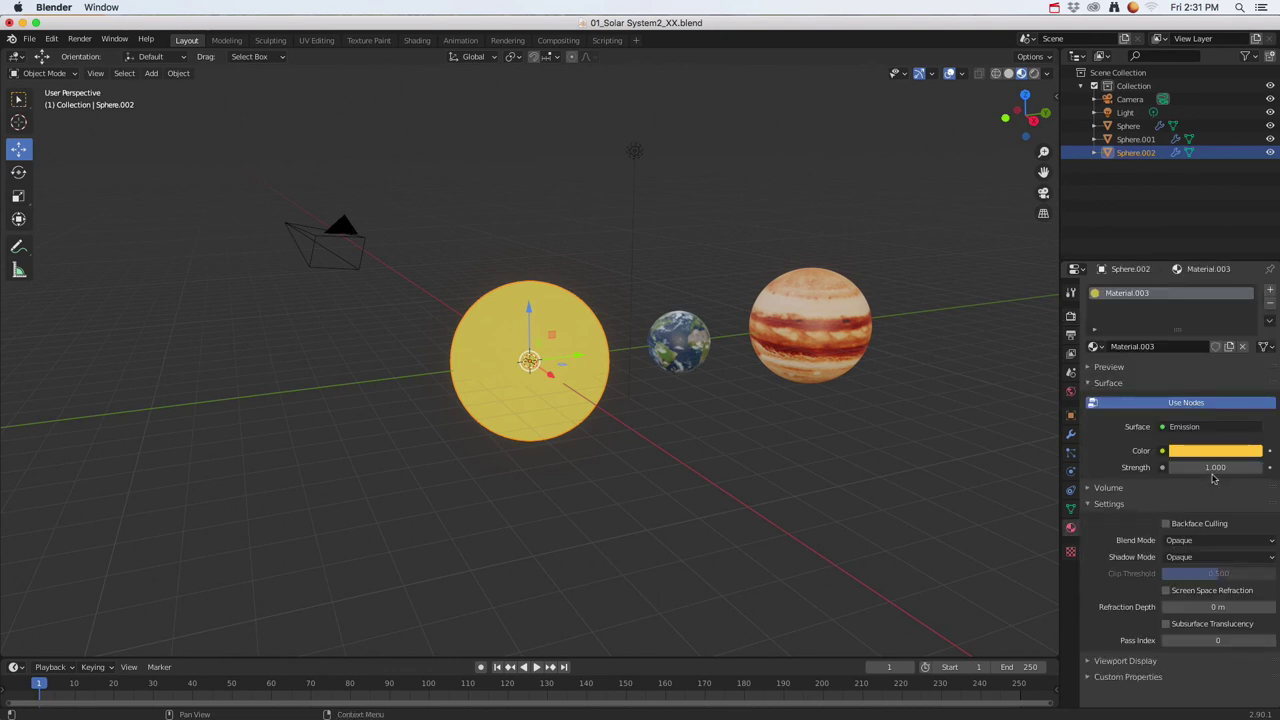
pyautogui.click(1208, 467)
pyautogui.write('20')
pyautogui.press('Return')
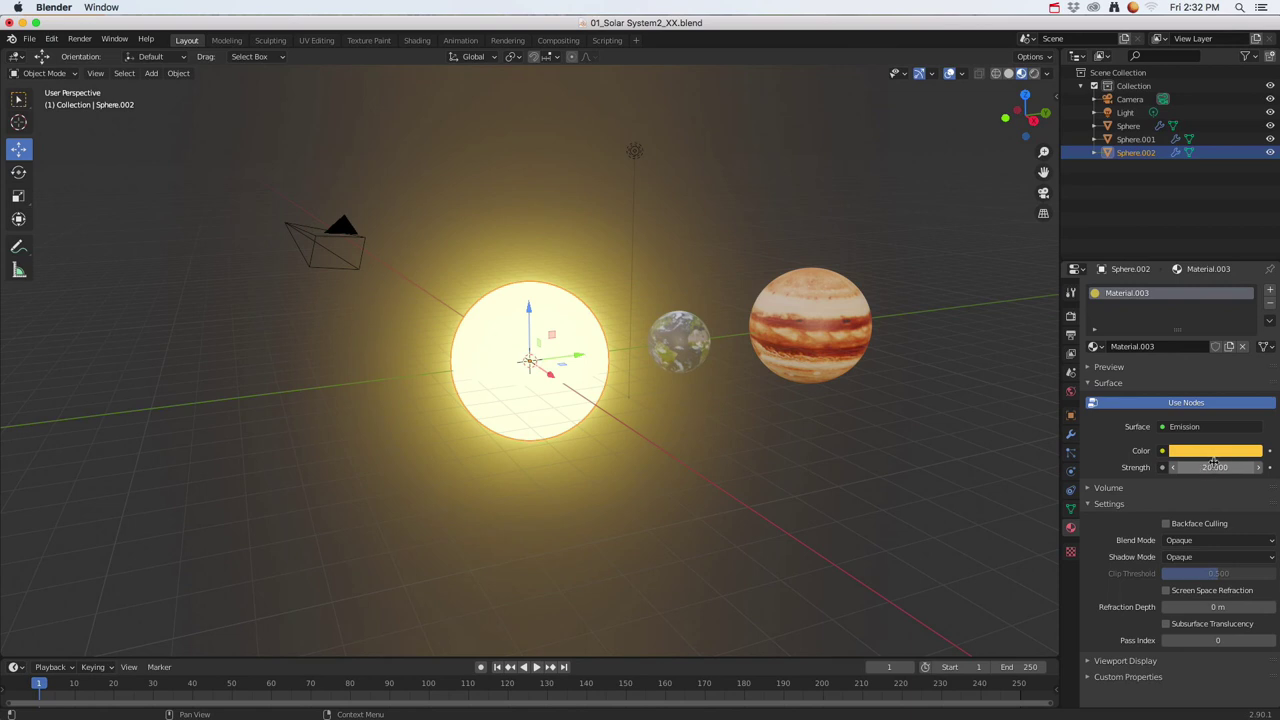
# Reduce the emission strength of the central sphere's material to 15
pyautogui.moveTo(785, 441)
pyautogui.mouseDown(button='middle')
pyautogui.moveTo(600, 448)
pyautogui.moveTo(620, 432)
pyautogui.moveTo(683, 429)
pyautogui.moveTo(789, 451)
pyautogui.mouseUp(button='middle')
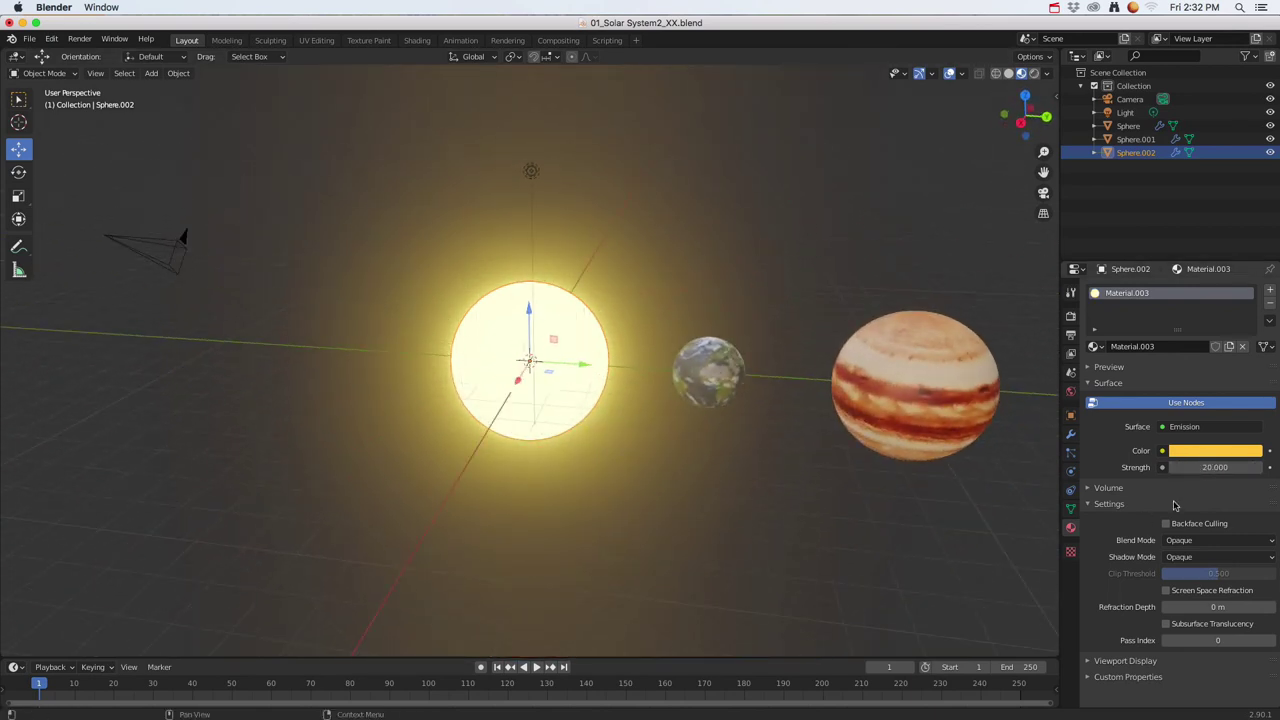
pyautogui.click(1208, 467)
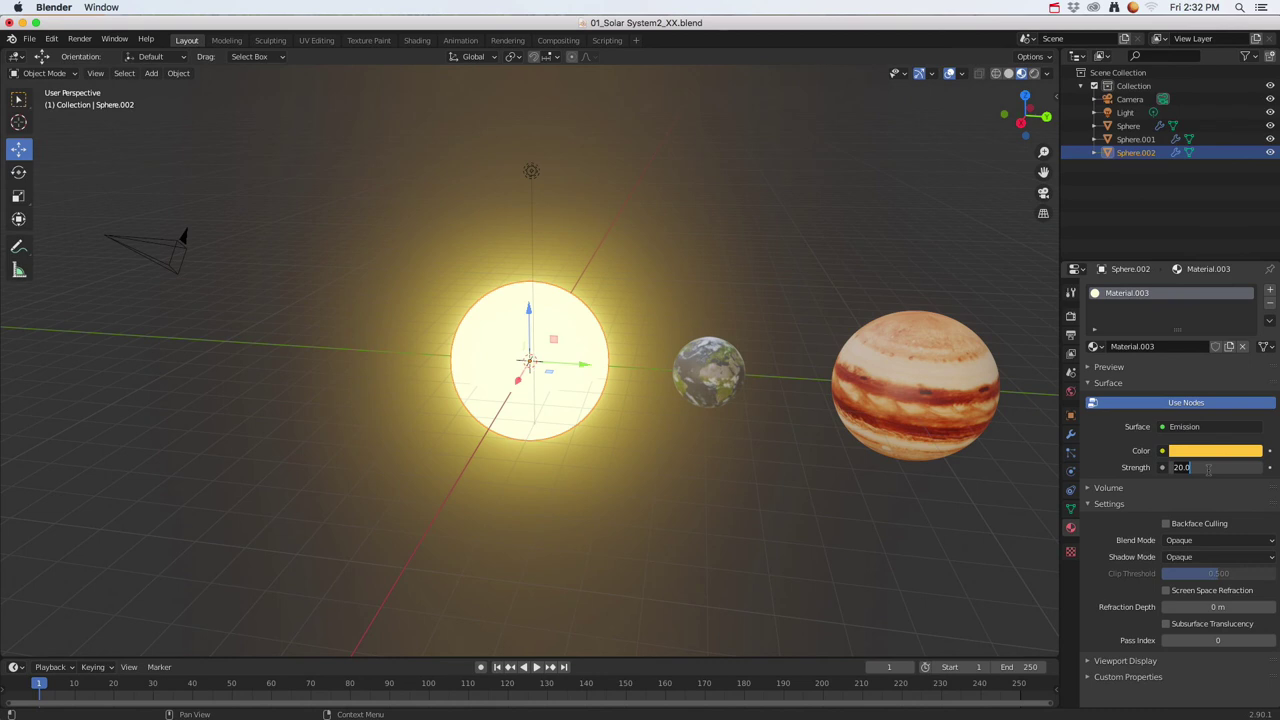
pyautogui.write('15')
pyautogui.press('Return')
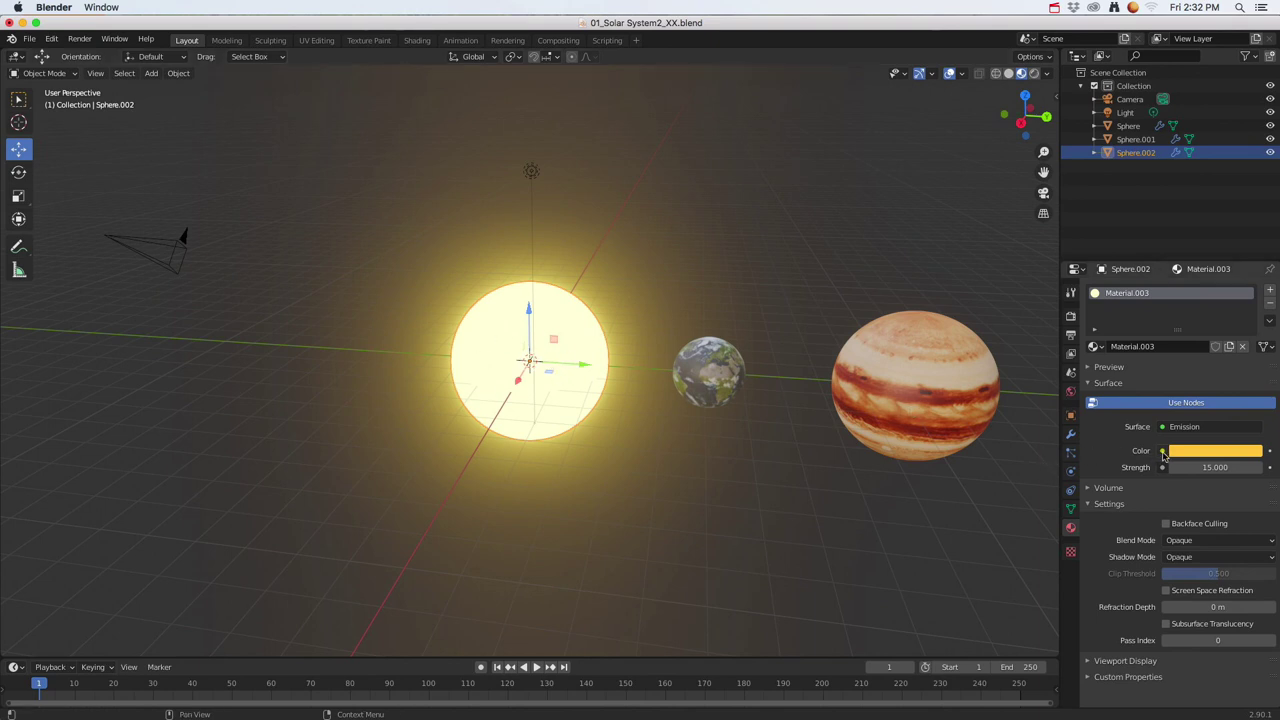
# Use an Image Texture as the emission color and load 2k_sun.jpg from the textures folder
pyautogui.click(1163, 452)
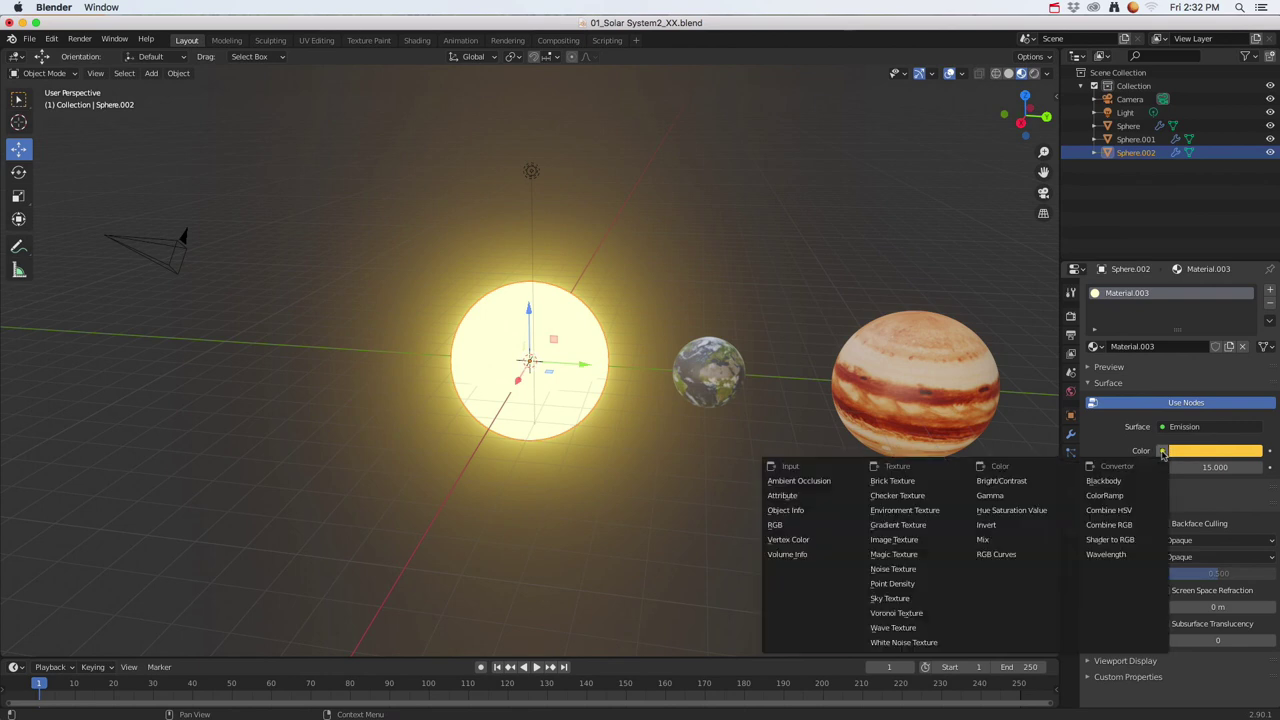
pyautogui.click(905, 540)
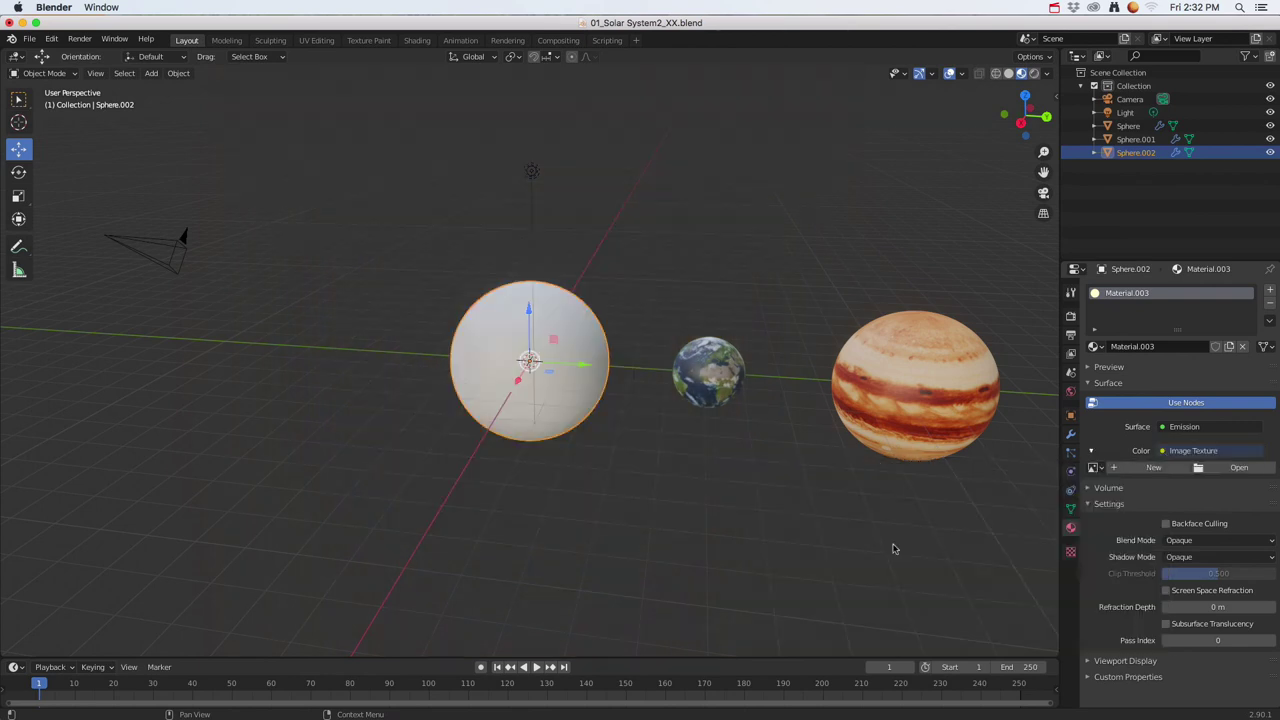
pyautogui.click(1233, 468)
pyautogui.doubleClick(521, 262)
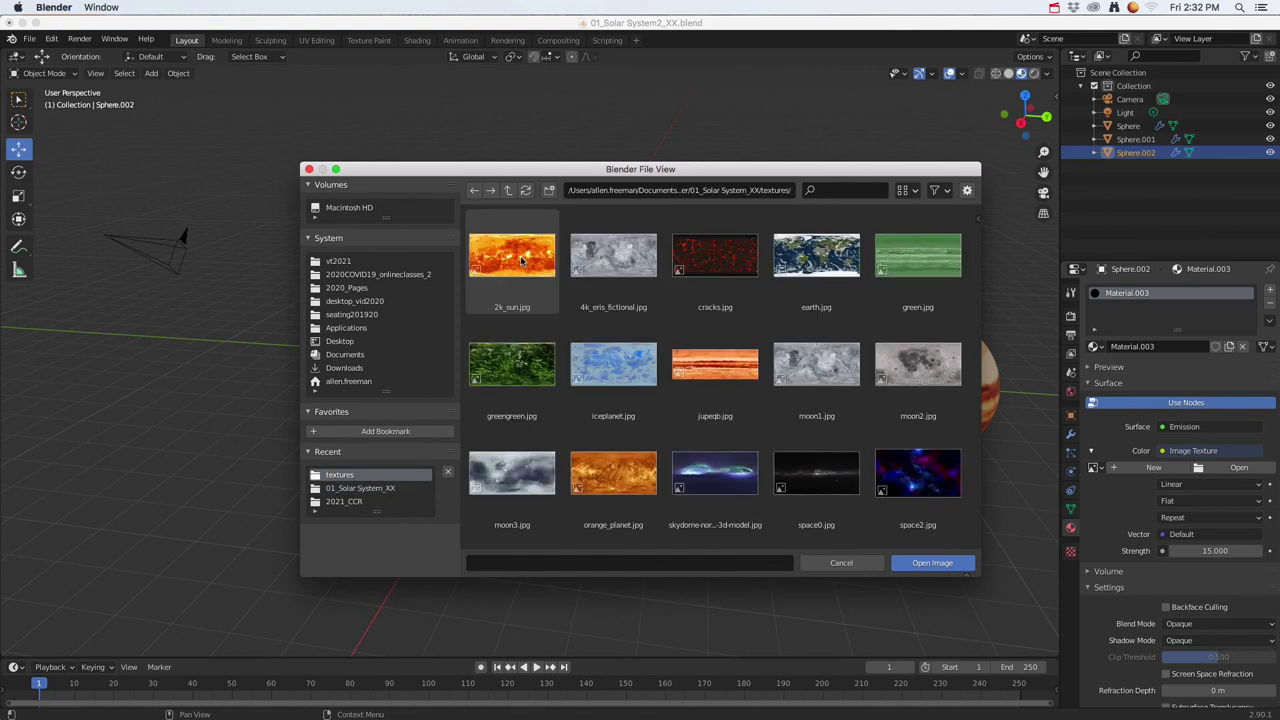
pyautogui.click(500, 258)
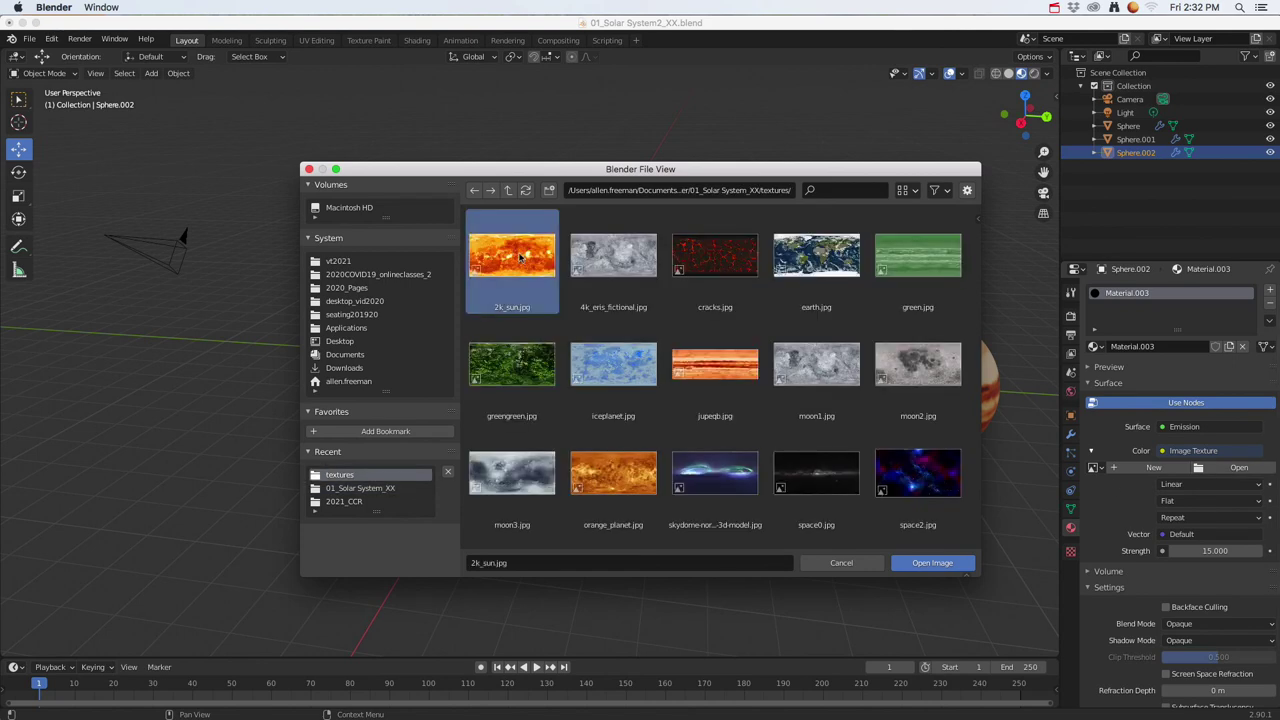
pyautogui.click(935, 563)
pyautogui.moveTo(602, 405); pyautogui.dragTo(717, 417, button='middle')
pyautogui.scroll(2, 595, 413)
pyautogui.moveTo(559, 383); pyautogui.dragTo(643, 373, button='middle')
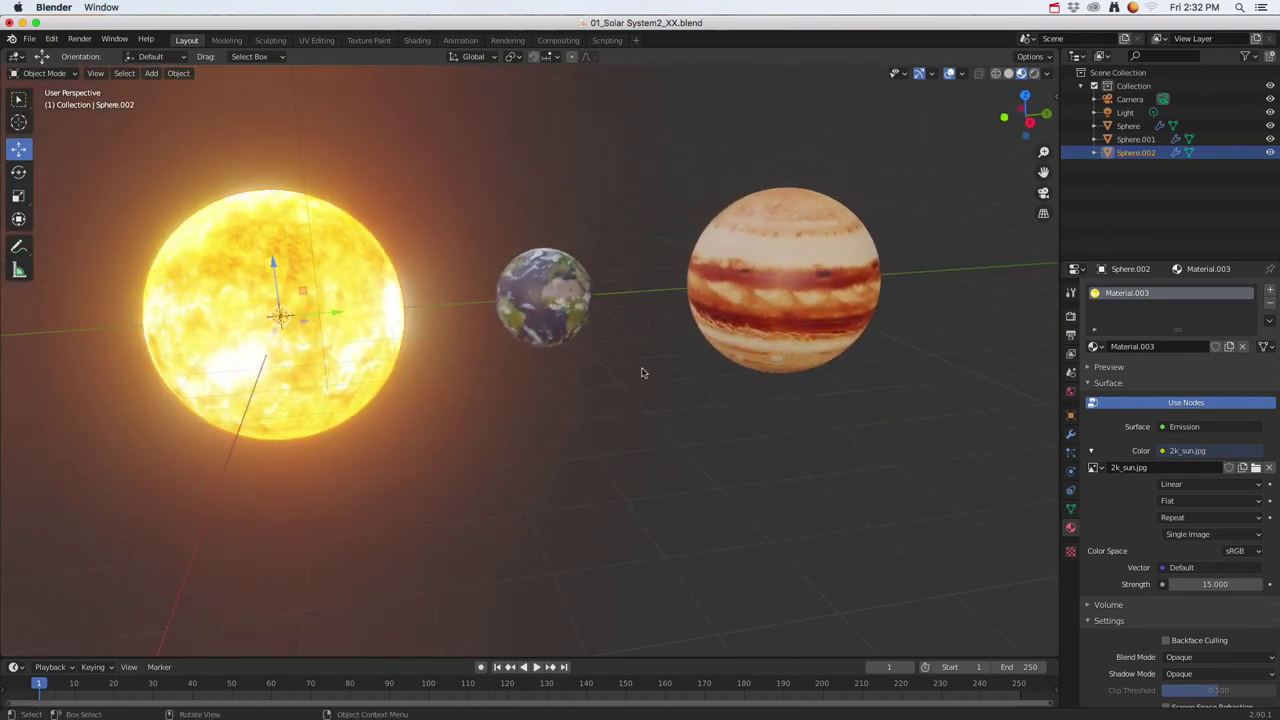
pyautogui.scroll(-3, 713, 391)
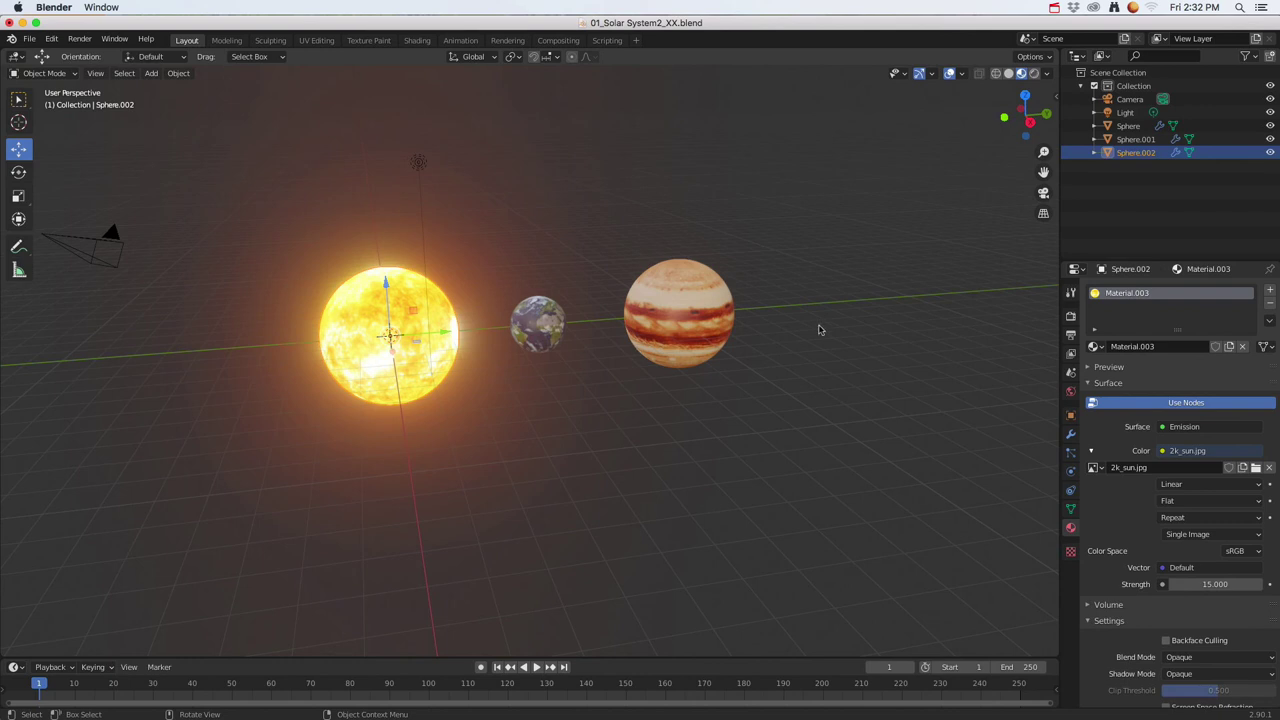
pyautogui.moveTo(796, 341); pyautogui.dragTo(650, 327, button='middle')
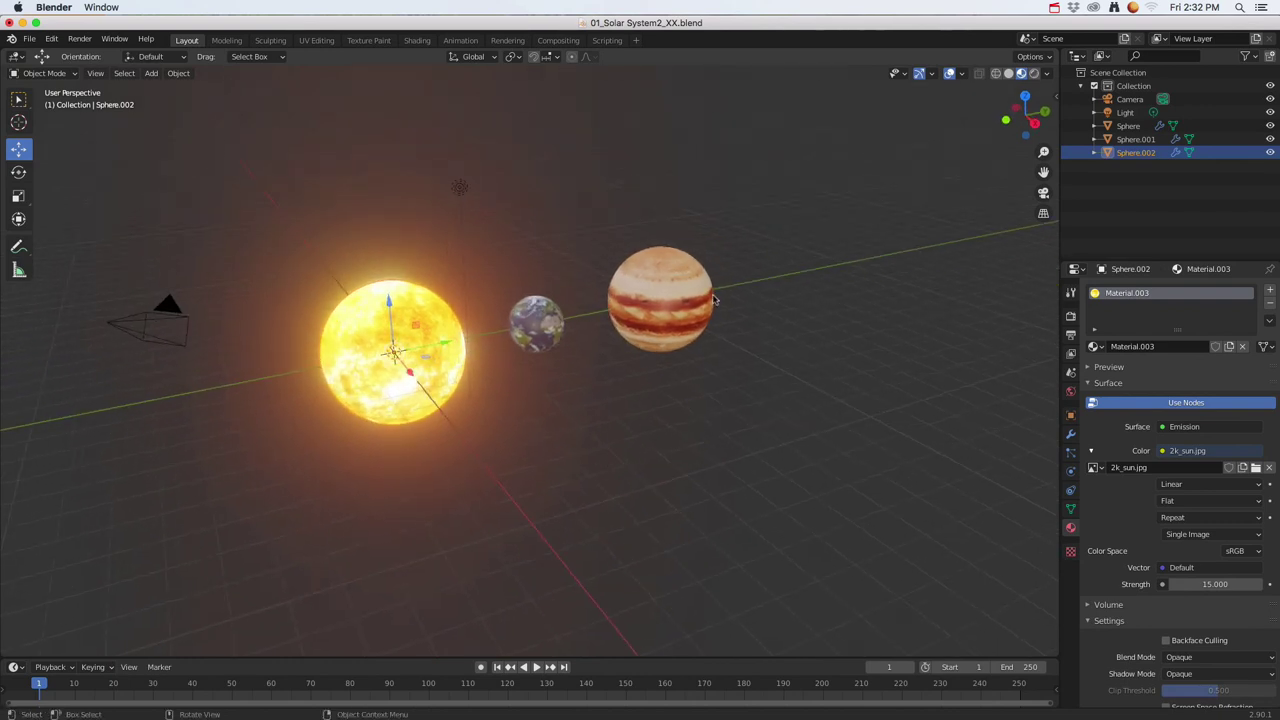